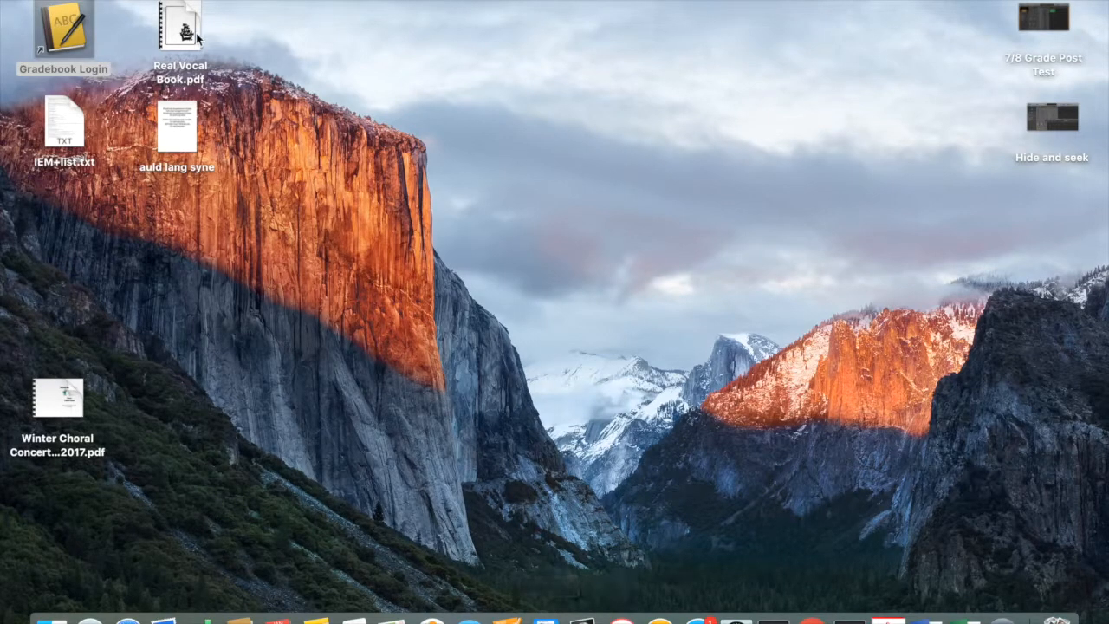
Step: Create a new project with one software instrument track using the default patch, and close the Musical Typing window
left_click(139, 1)
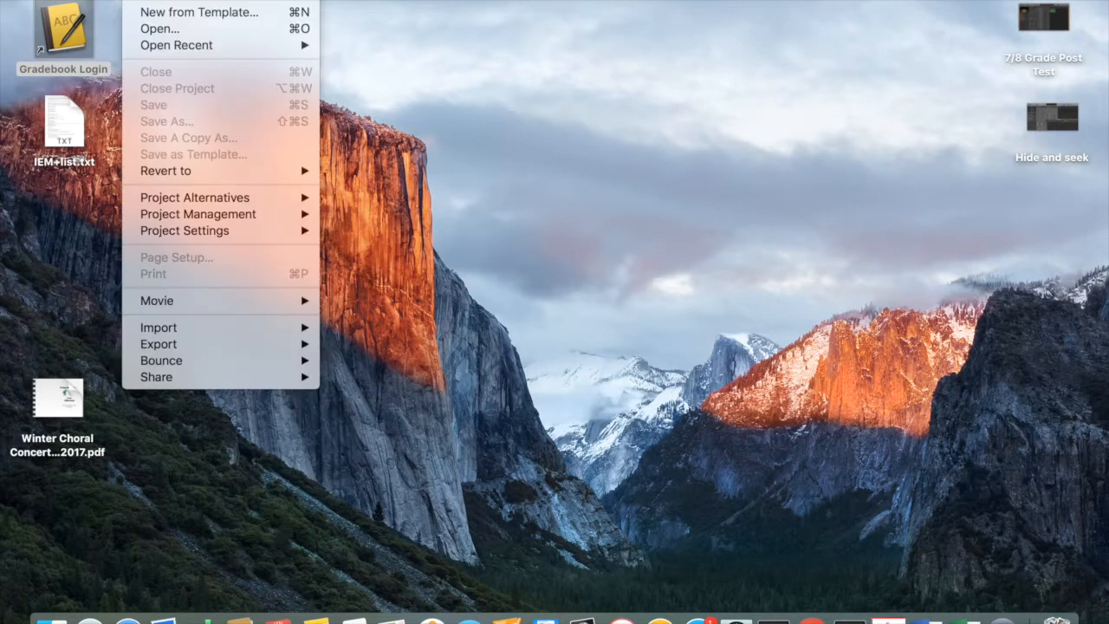
left_click(149, 1)
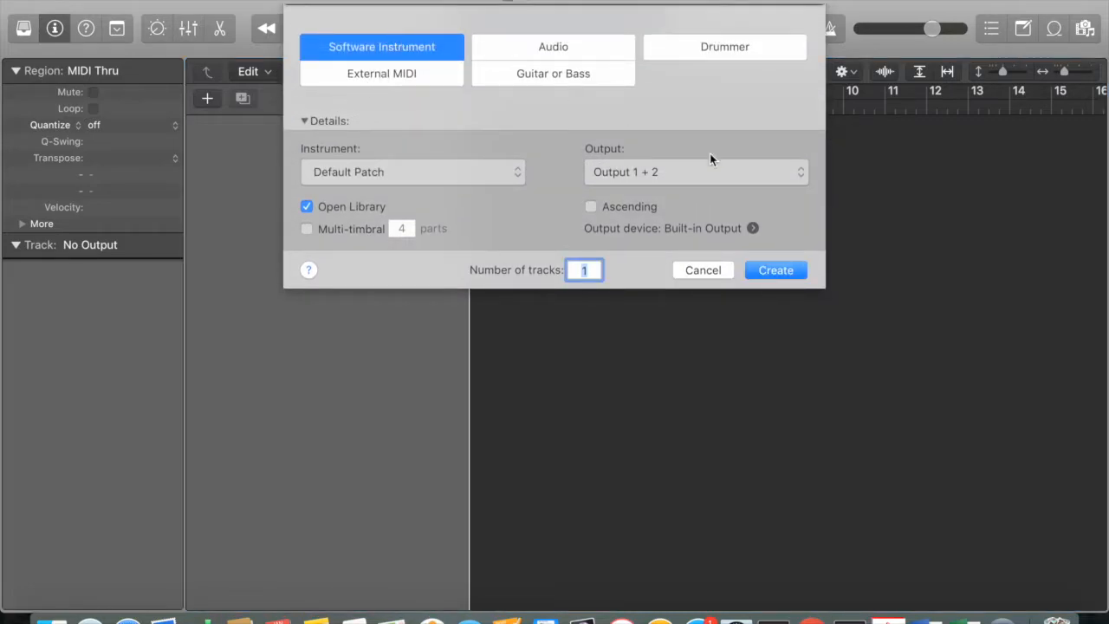
left_click(776, 270)
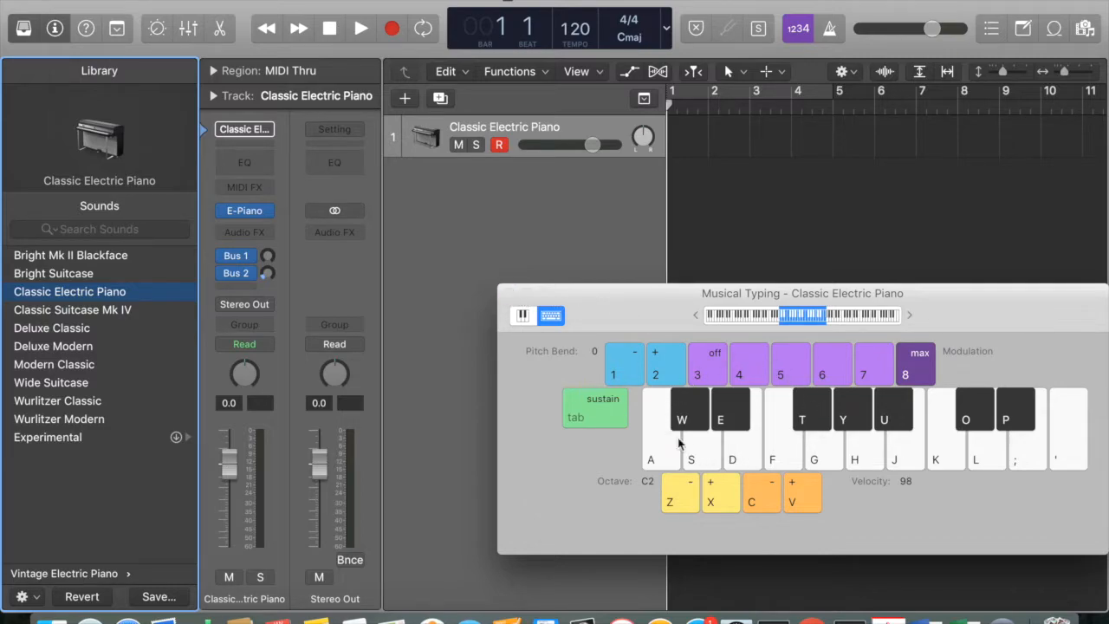
left_click(509, 296)
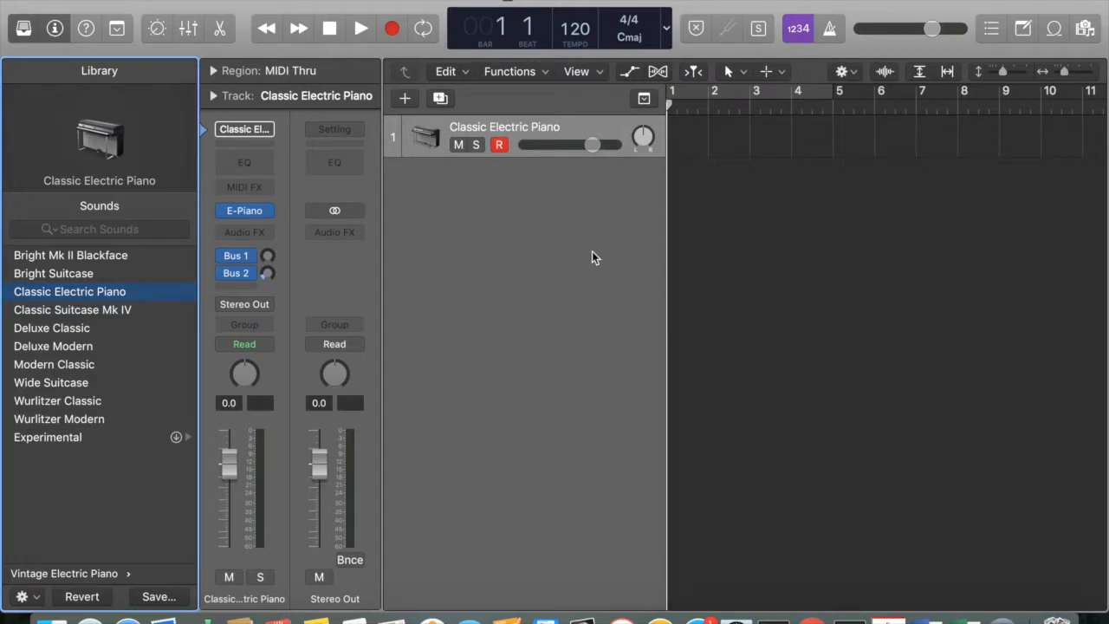
Step: Hide the Library and replace the track's Vintage Electric Piano instrument with the EXS24 sampler, moving its window clear of the track
mouse_move(266, 213)
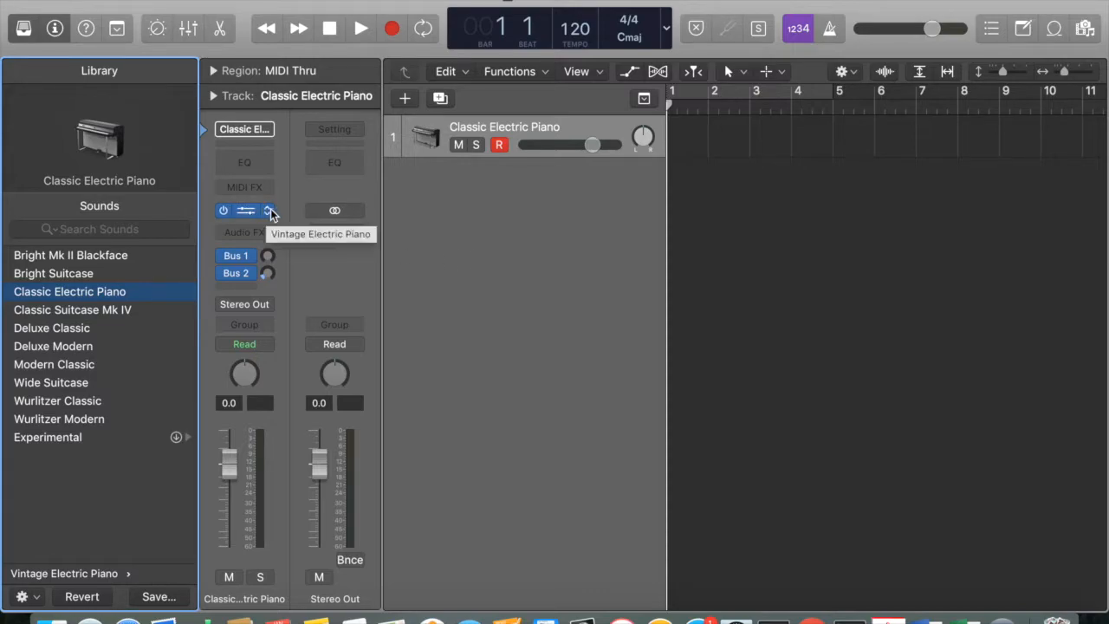
left_click(24, 29)
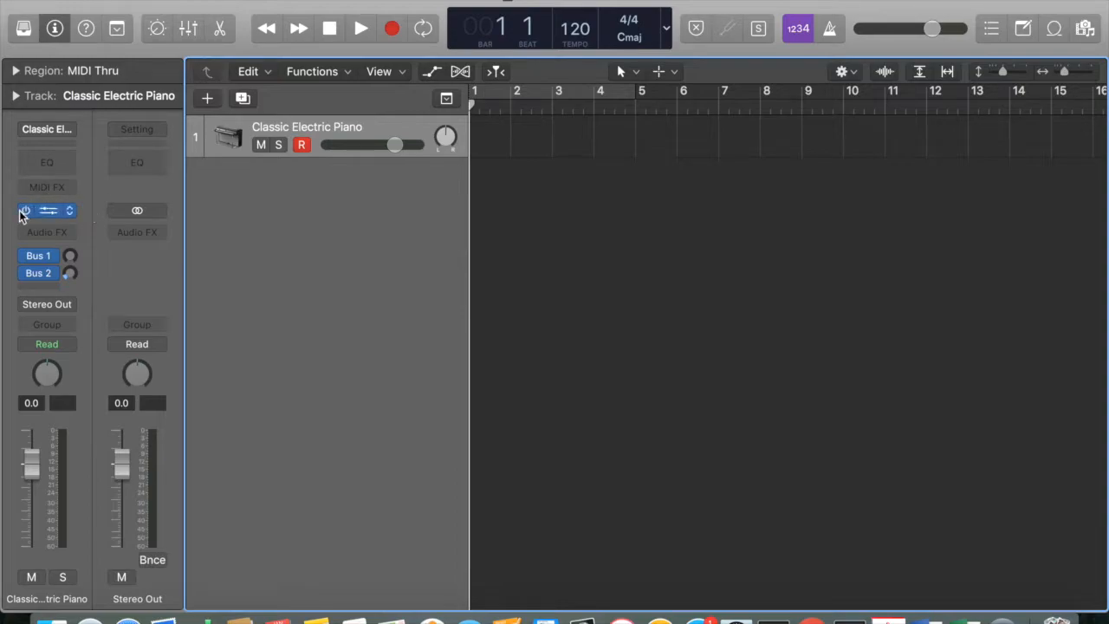
left_click(71, 211)
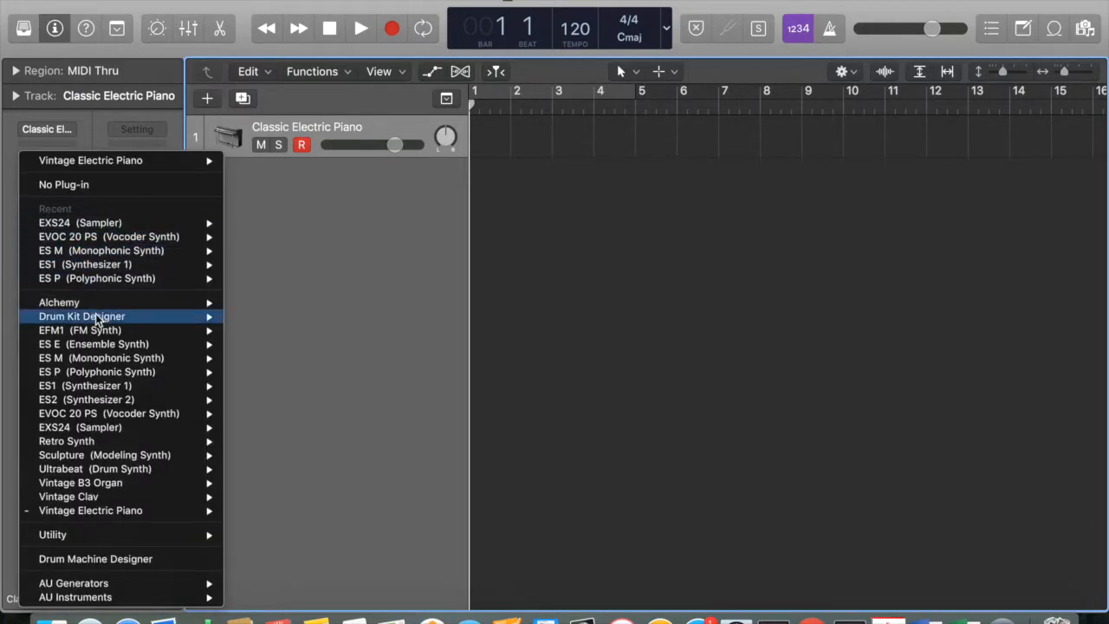
mouse_move(90, 431)
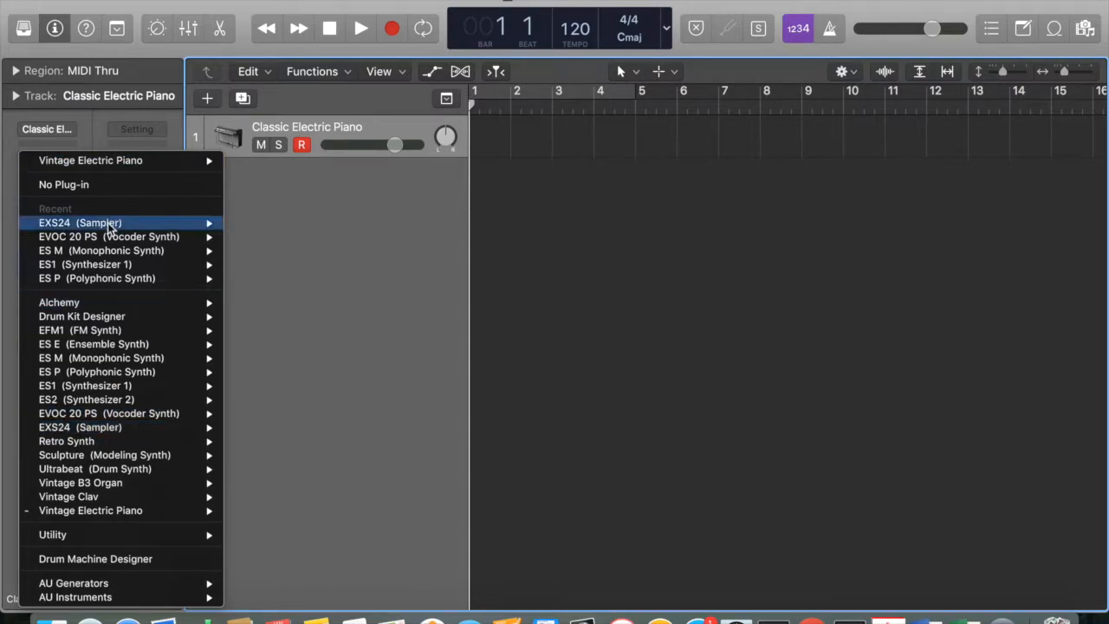
mouse_move(102, 225)
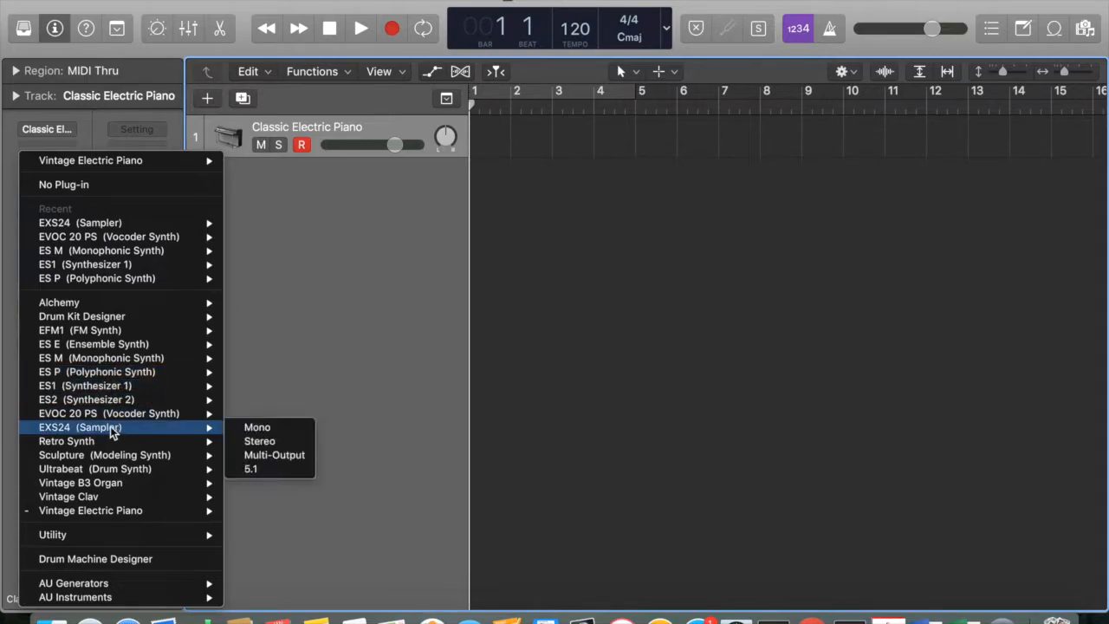
left_click(158, 427)
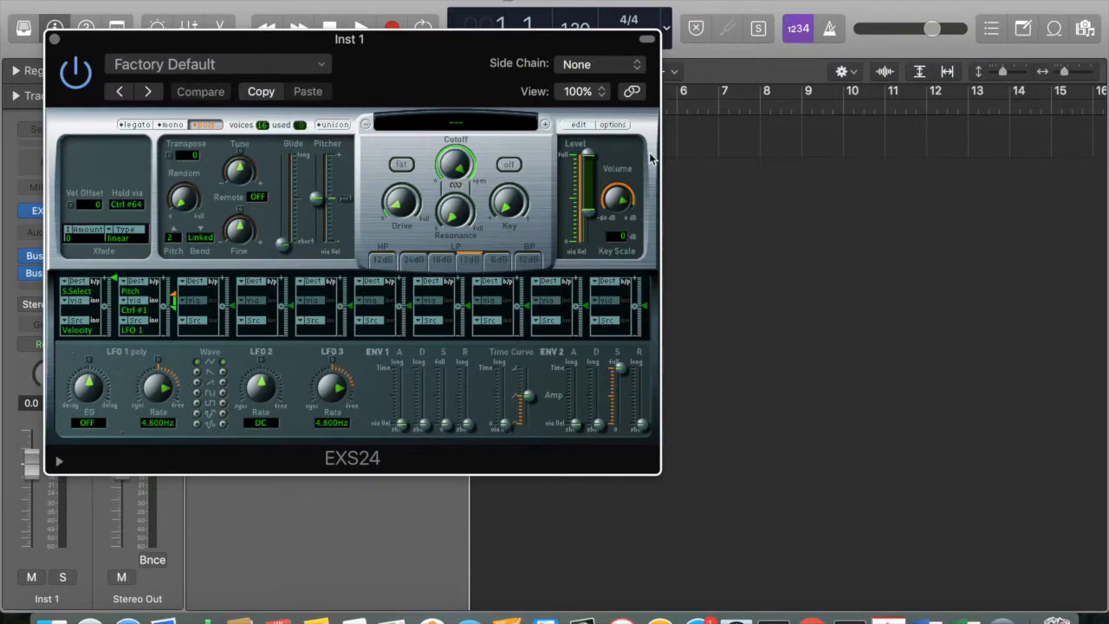
left_click_drag(396, 51, 750, 196)
Step: Show the on-screen keyboard, play several notes through the empty EXS24 to hear its default sound, and close the keyboard
left_click(571, 2)
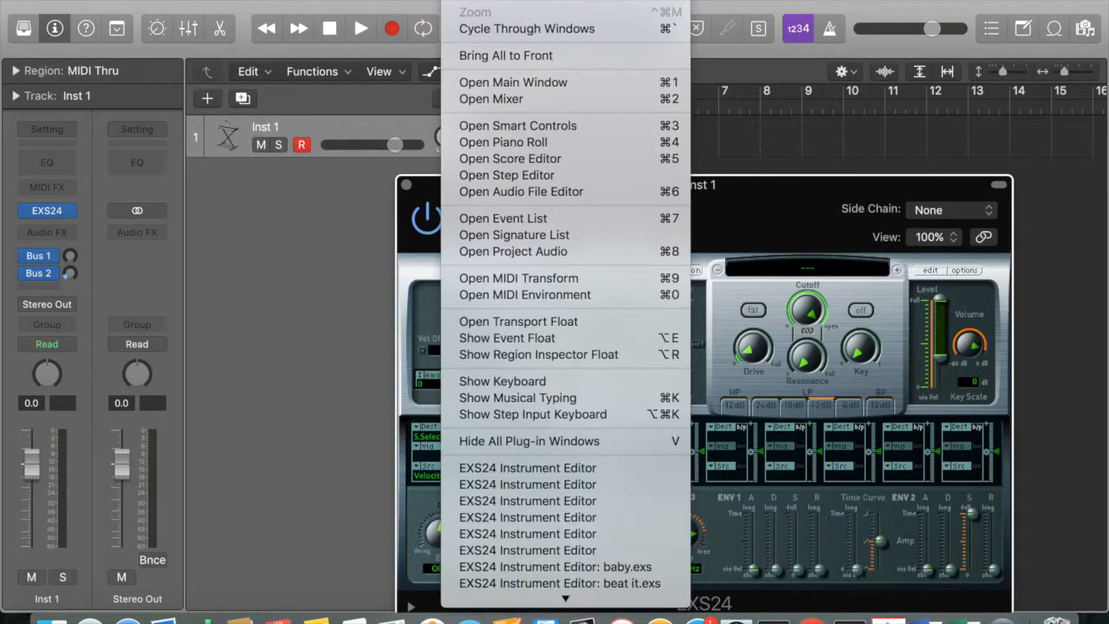
left_click(474, 381)
left_click(593, 372)
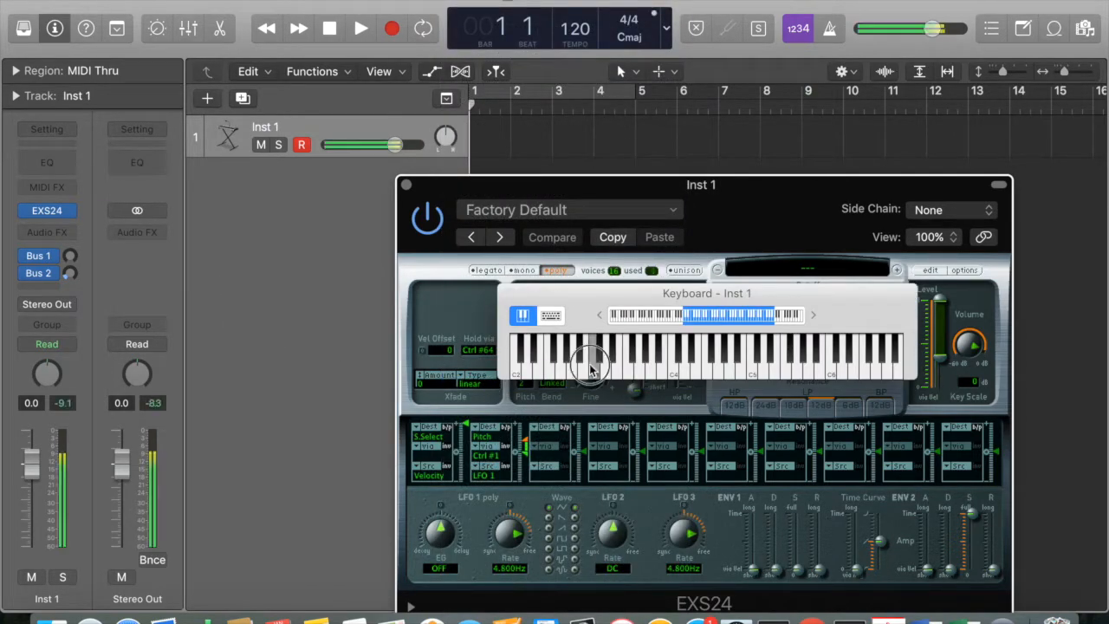
left_click(664, 370)
left_click(674, 370)
left_click_drag(547, 368, 759, 377)
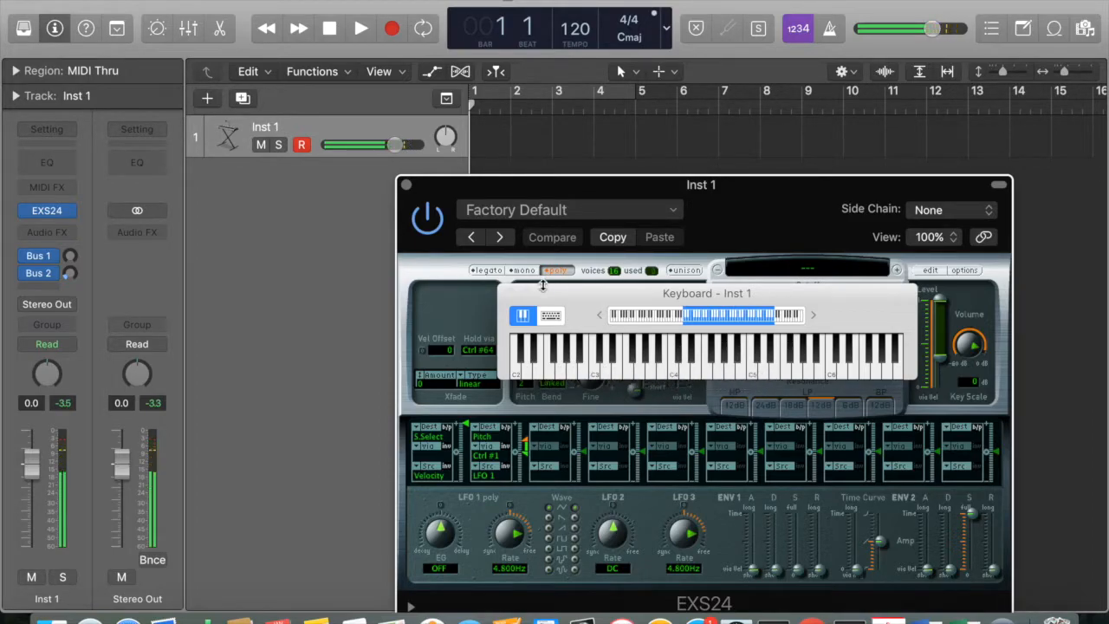
left_click(508, 293)
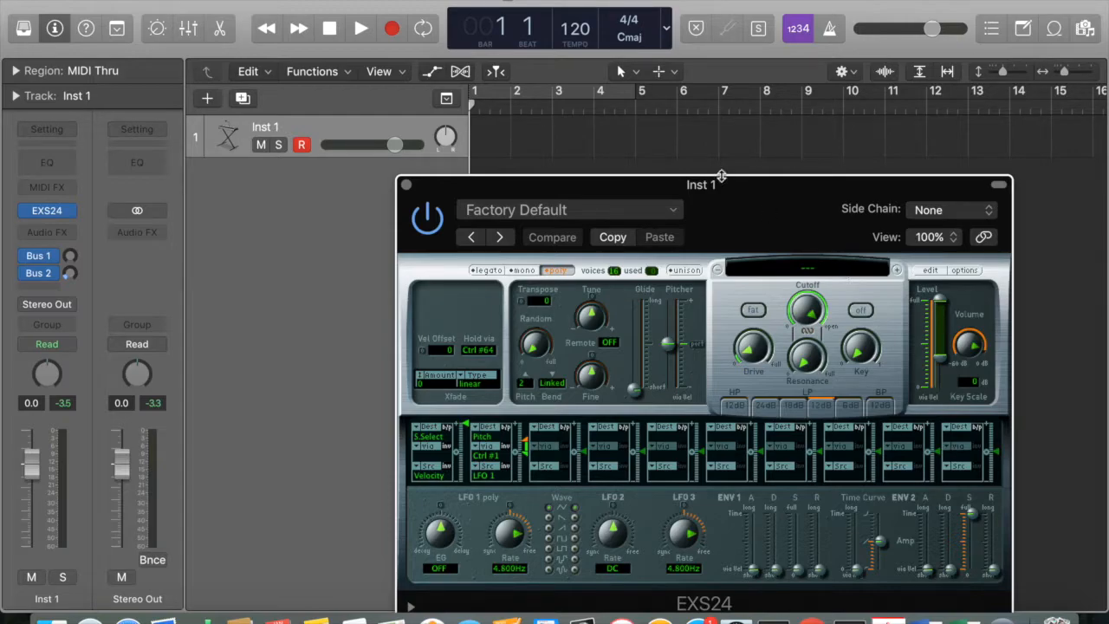
Step: Reopen the on-screen keyboard, shift its range down to start at C0, play some notes, and close it
left_click(470, 1)
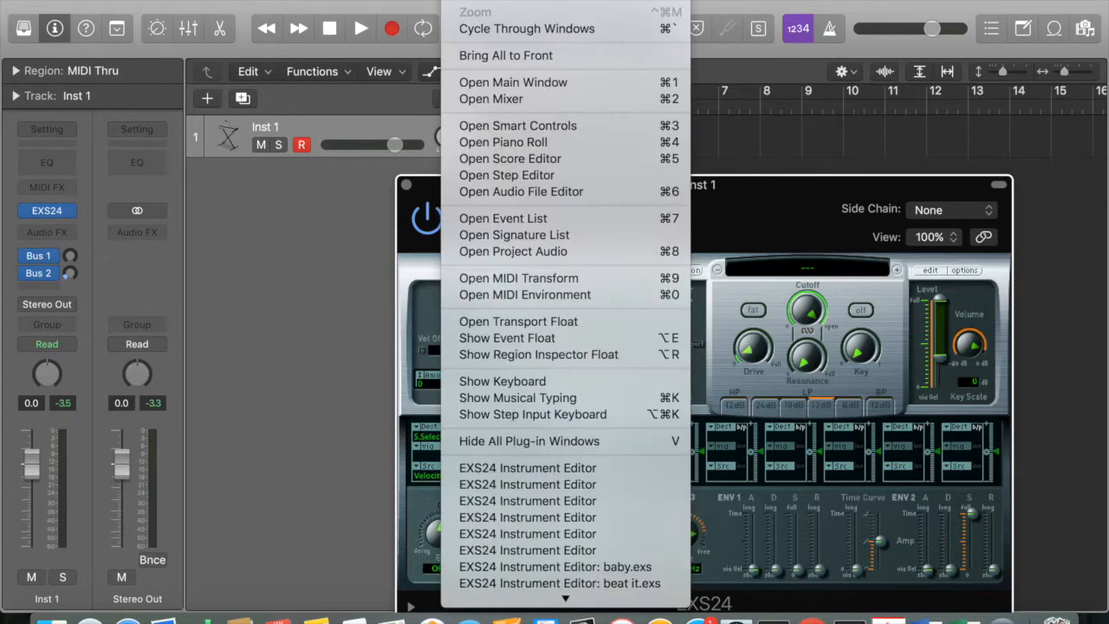
left_click(502, 381)
left_click(663, 374)
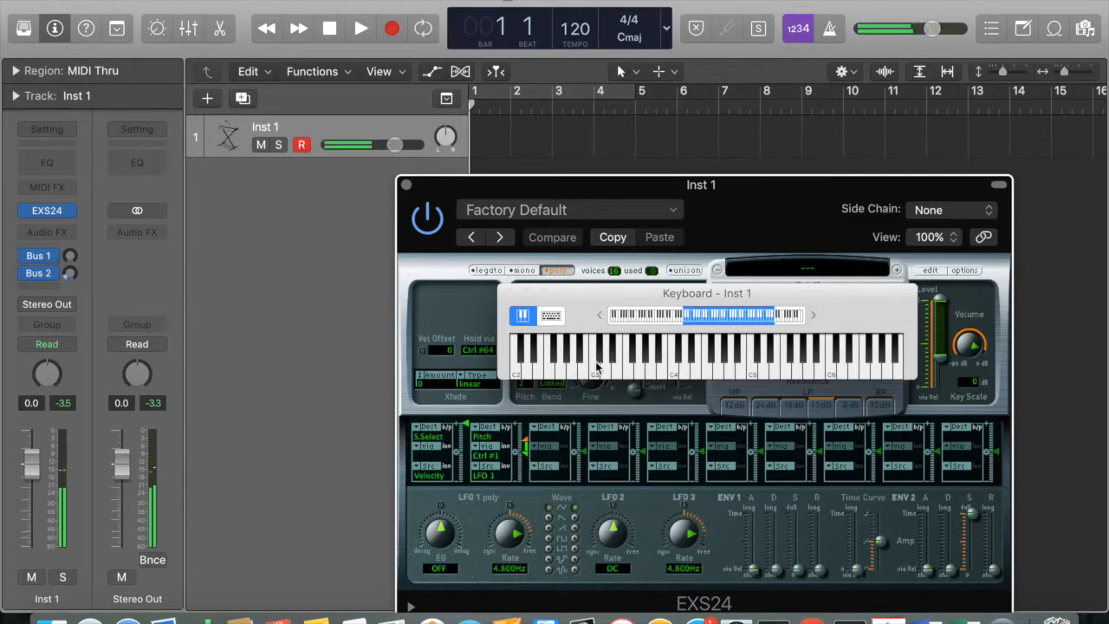
left_click(642, 318)
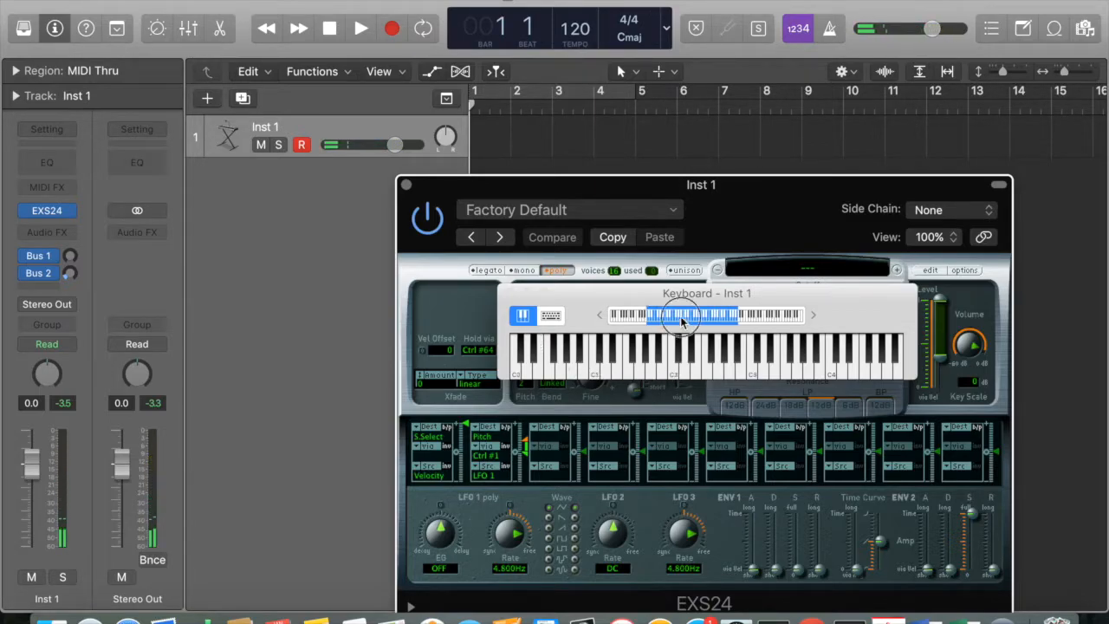
left_click(672, 374)
left_click(672, 374)
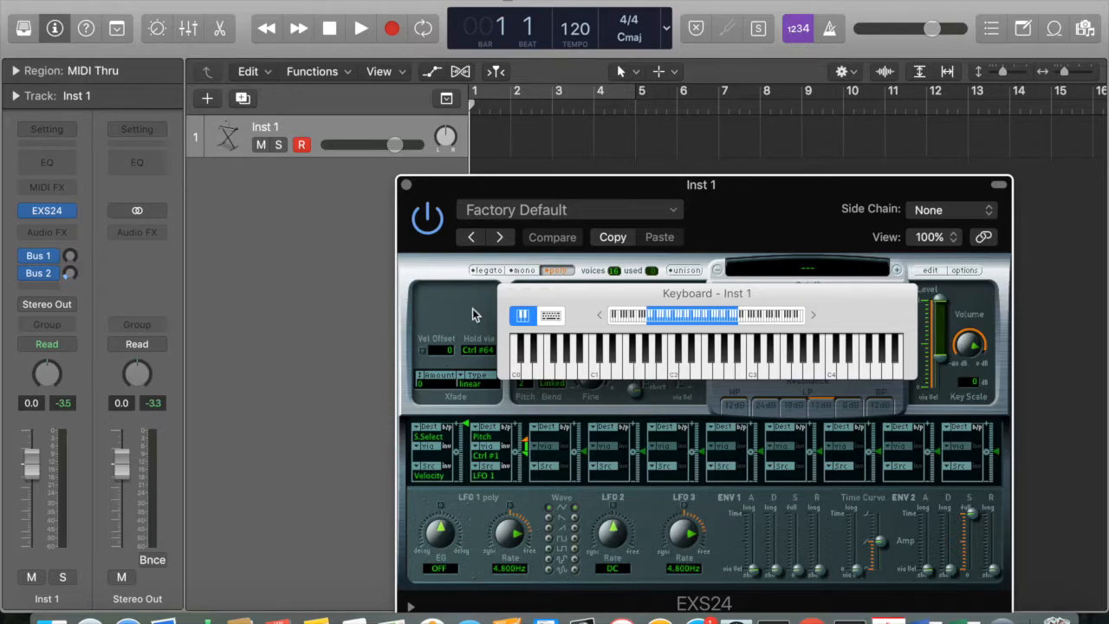
left_click(509, 293)
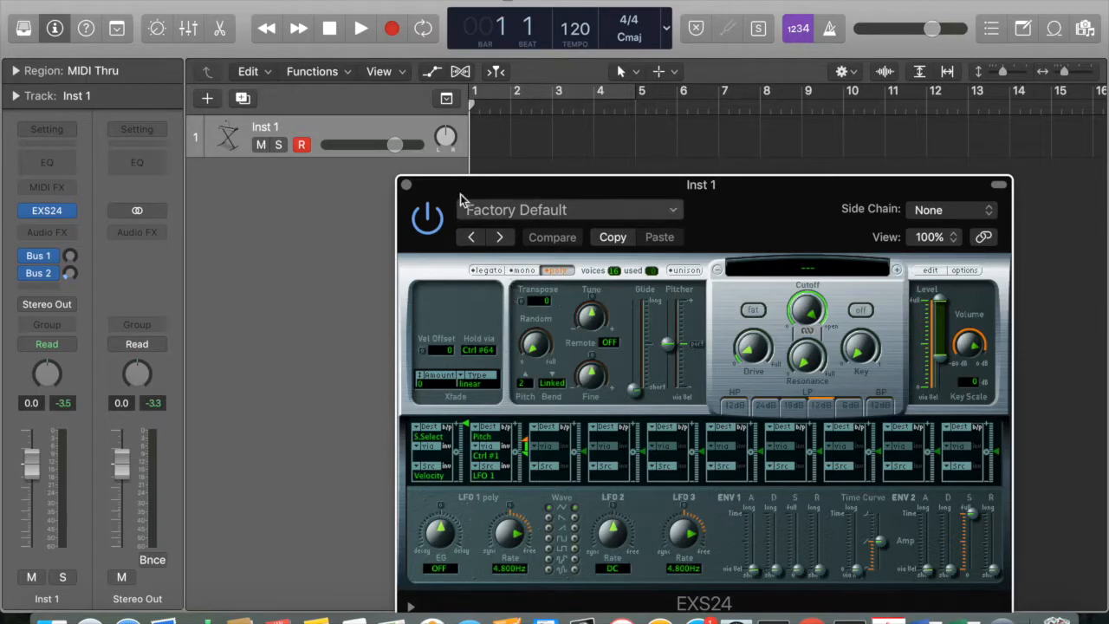
Step: Close the EXS24 window and import bell.wav from the Downloads folder onto a new track, with the region starting at bar 1
left_click_drag(444, 185, 353, 204)
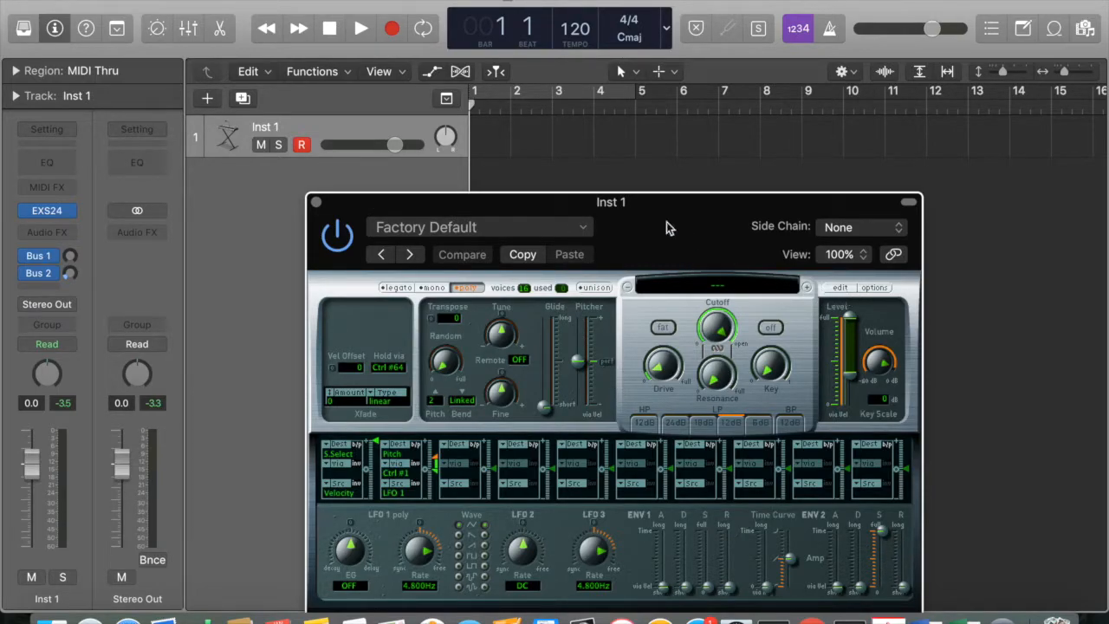
left_click(315, 202)
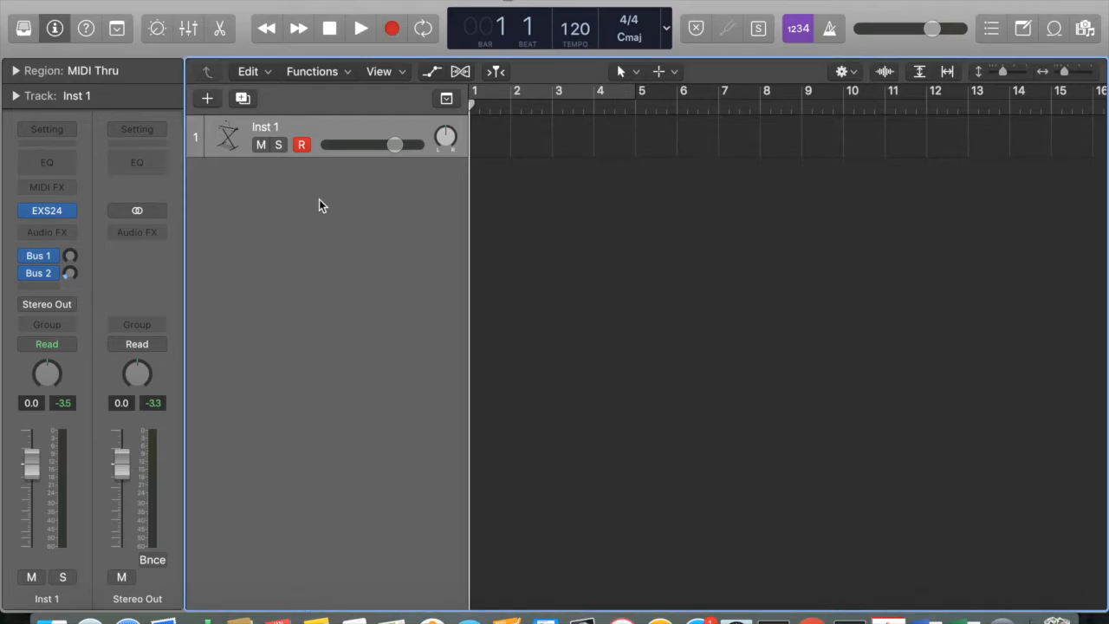
left_click(51, 617)
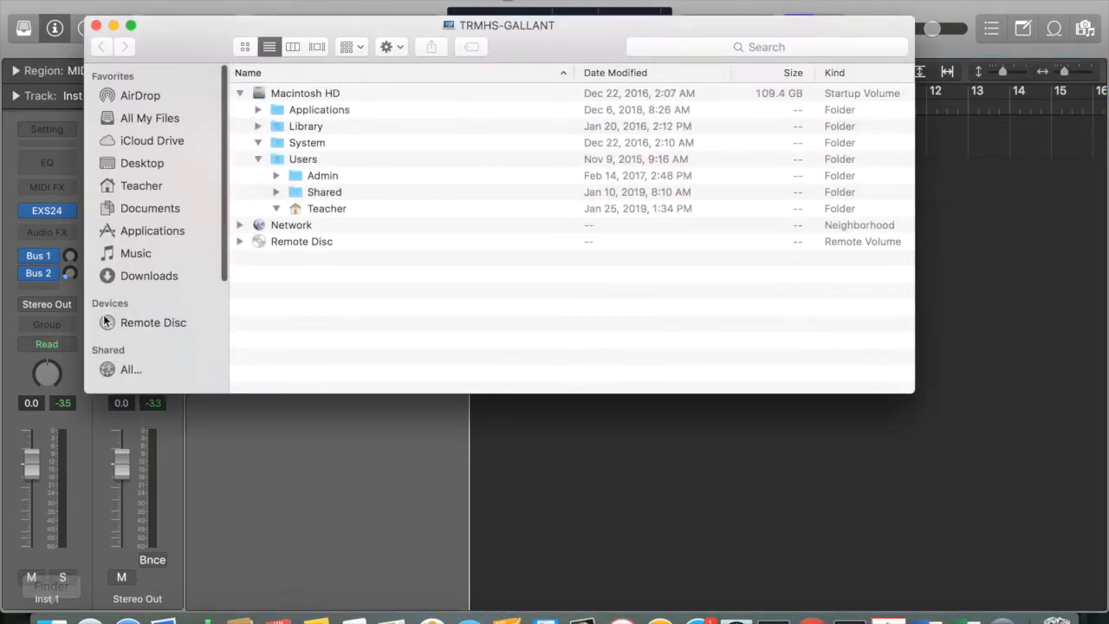
left_click(145, 278)
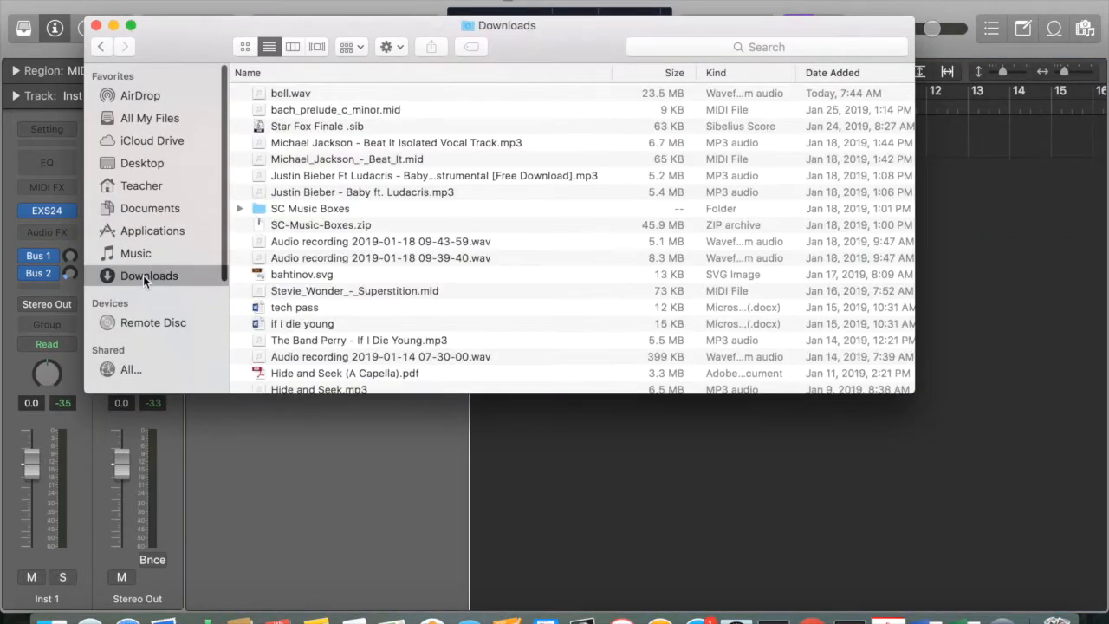
left_click_drag(262, 97, 952, 403)
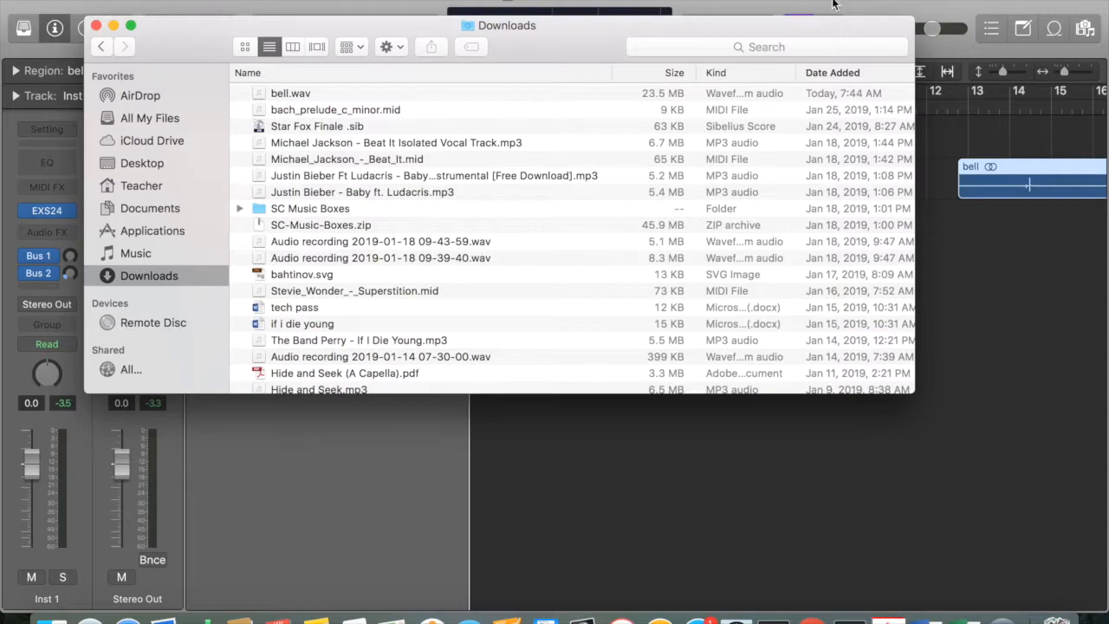
left_click(930, 2)
left_click_drag(987, 177, 499, 175)
Step: Play the bell region from bar 50 to listen to the sound near bar 52, and stop playback
scroll(700, 224, "right", 5)
scroll(699, 220, "down", 10)
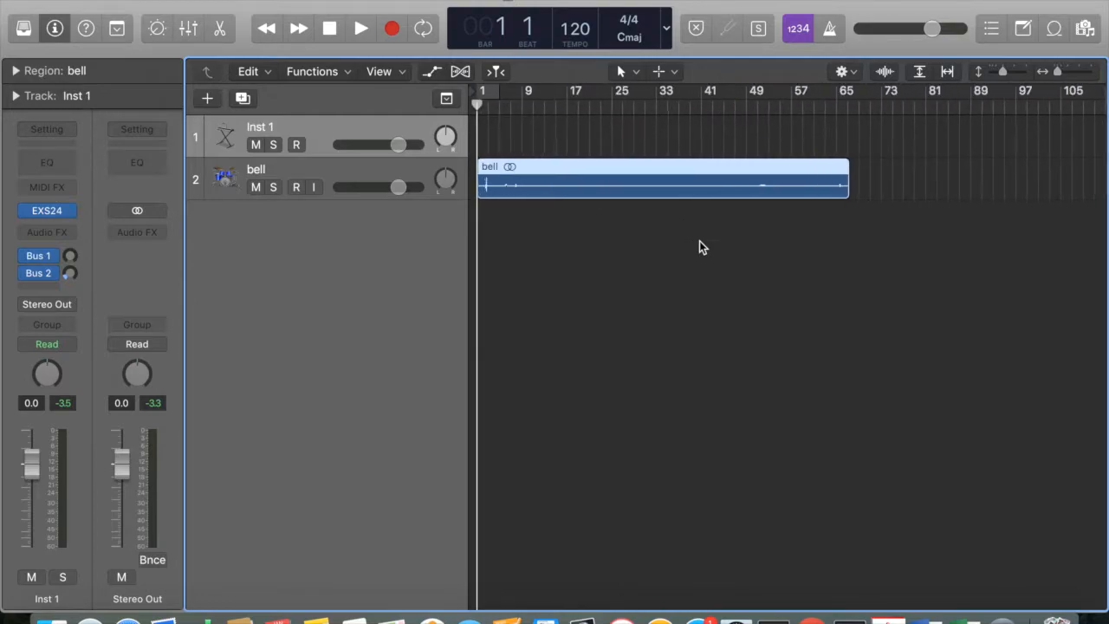
scroll(699, 242, "up", 2)
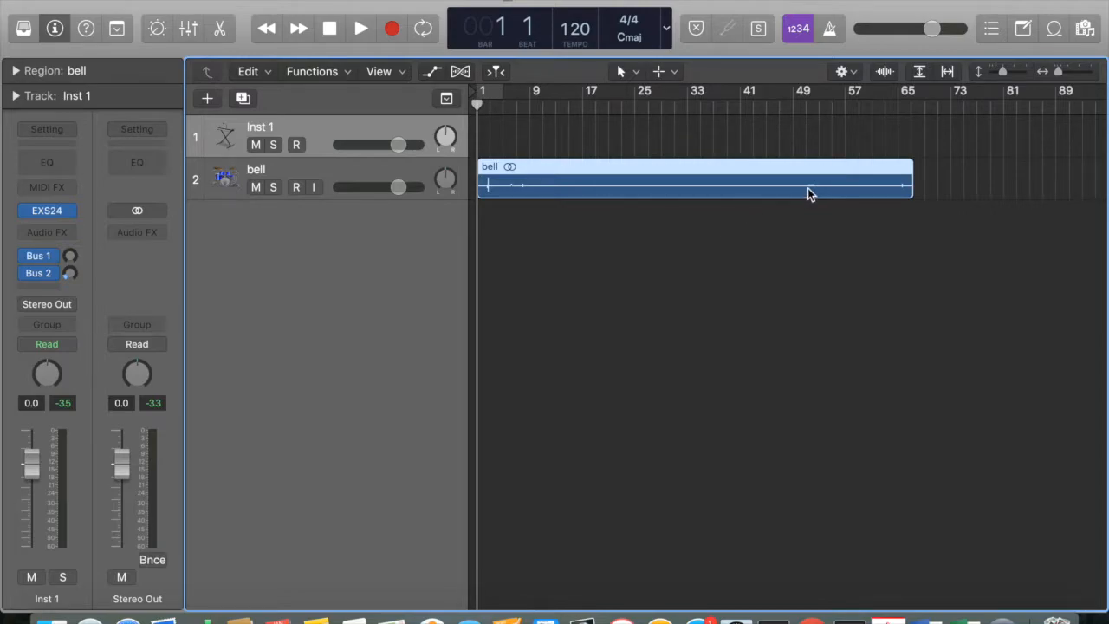
scroll(807, 188, "right", 3)
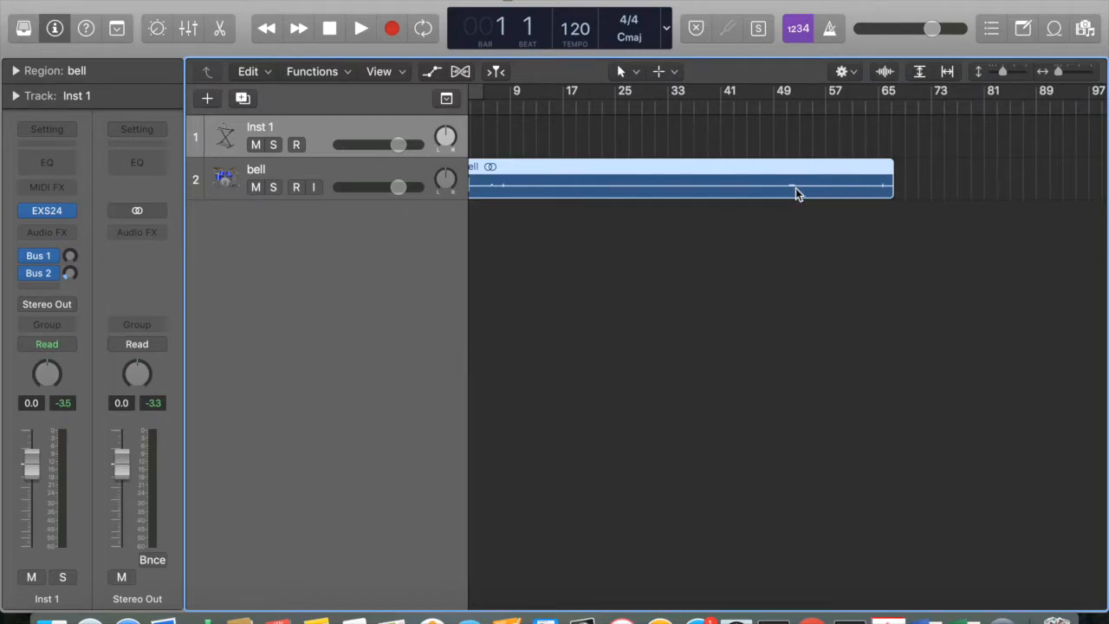
scroll(801, 163, "up", 5)
scroll(801, 163, "down", 7)
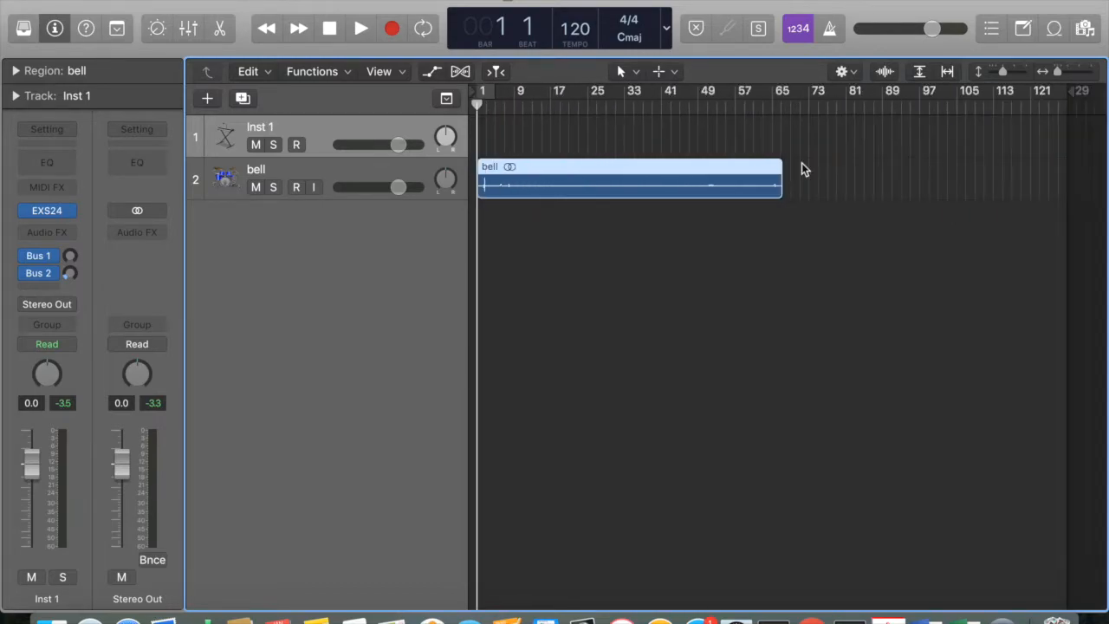
left_click(702, 105)
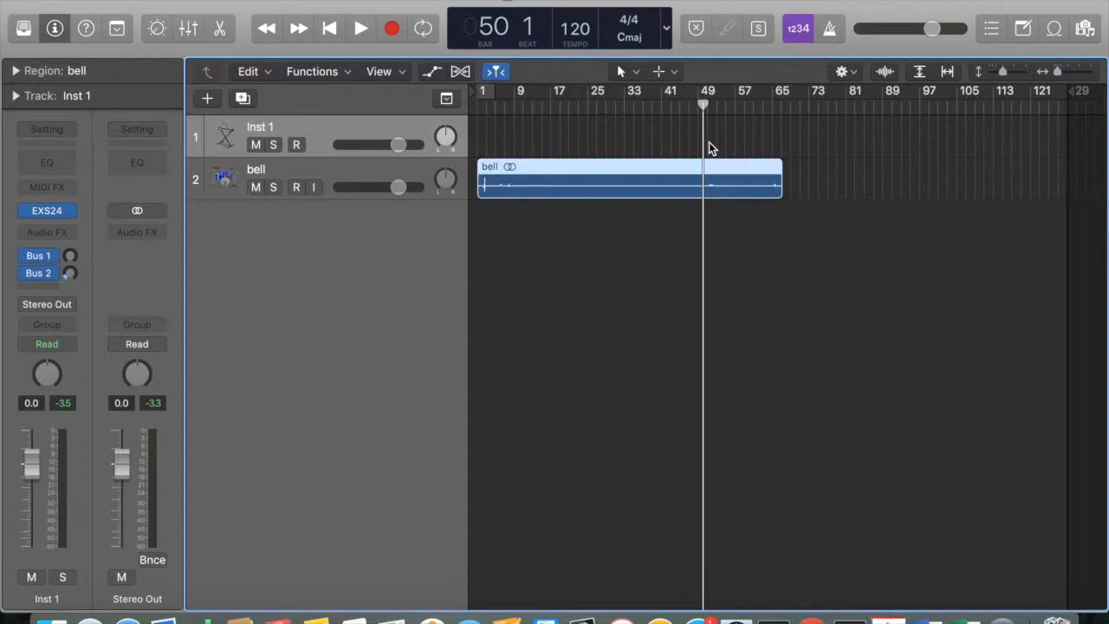
scroll(709, 145, "up", 5)
scroll(708, 147, "up", 3)
key("space")
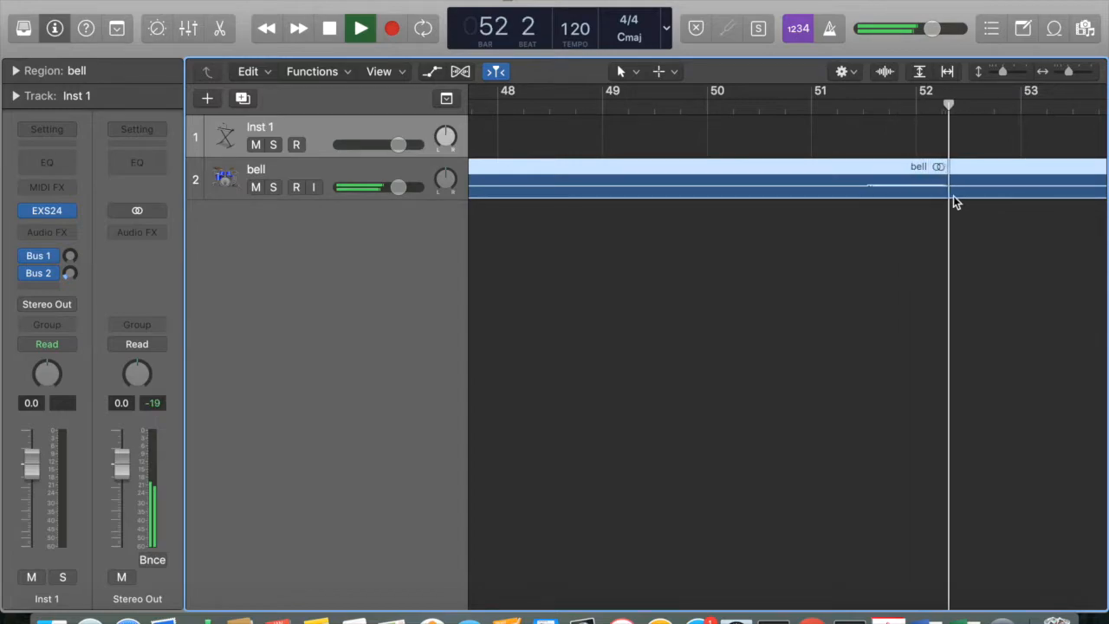
key("space")
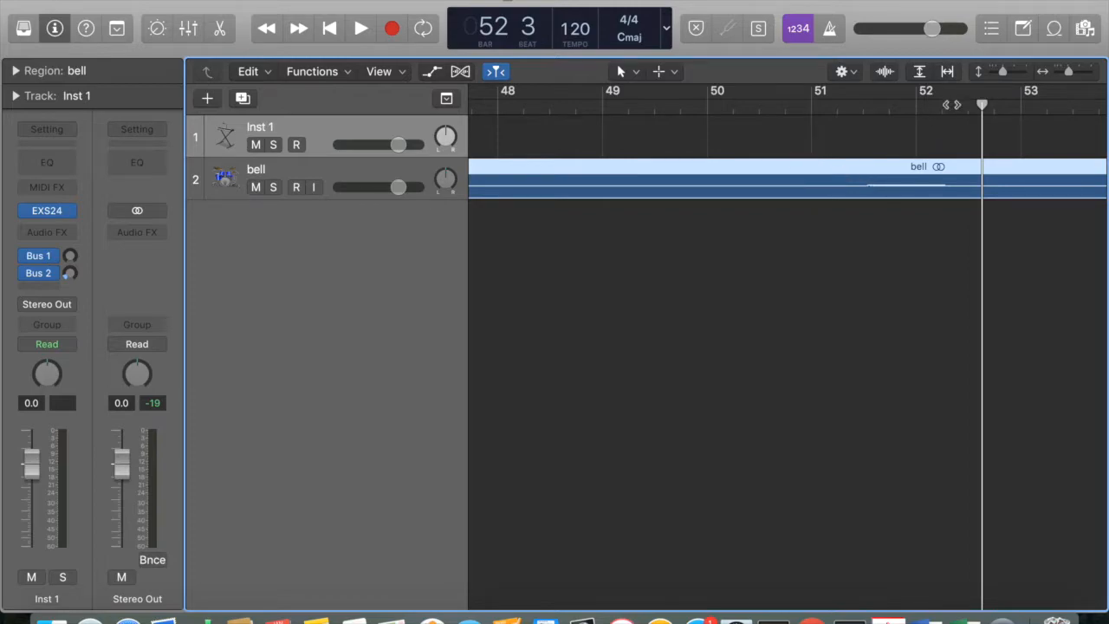
Step: Return the playhead to the start of the project and play the bell region's opening sound up to about bar 3
key("z")
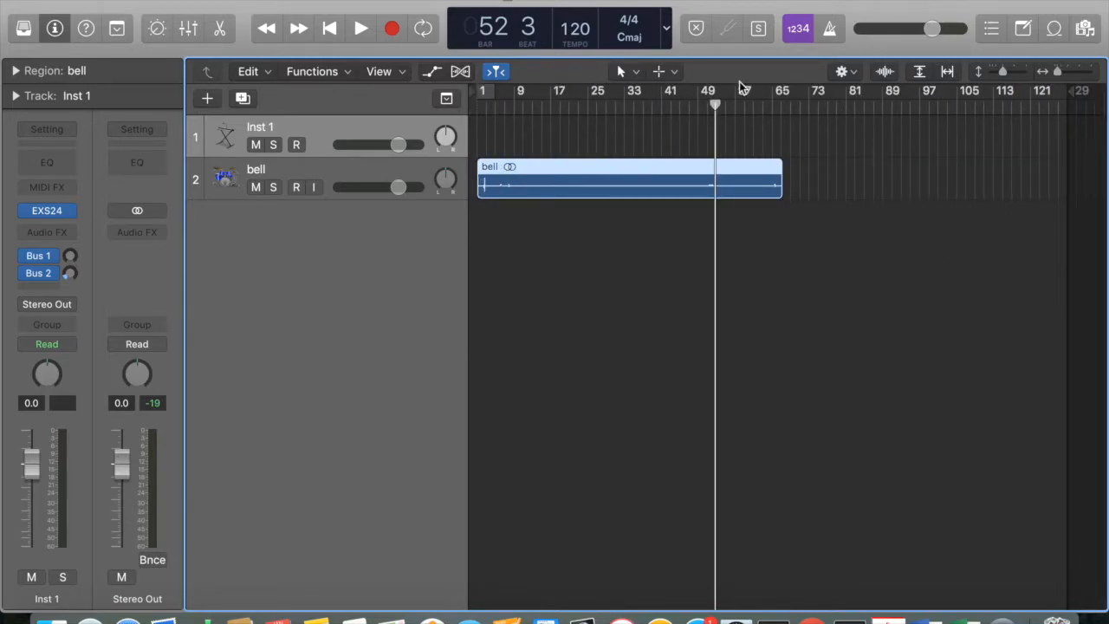
left_click_drag(715, 104, 433, 103)
key("space")
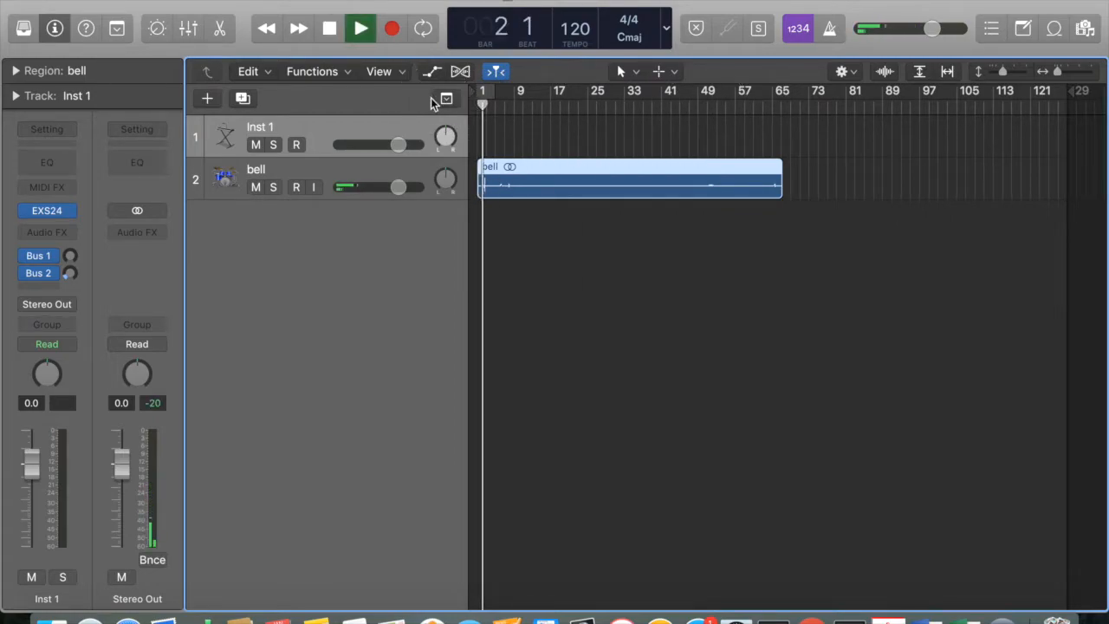
key("space")
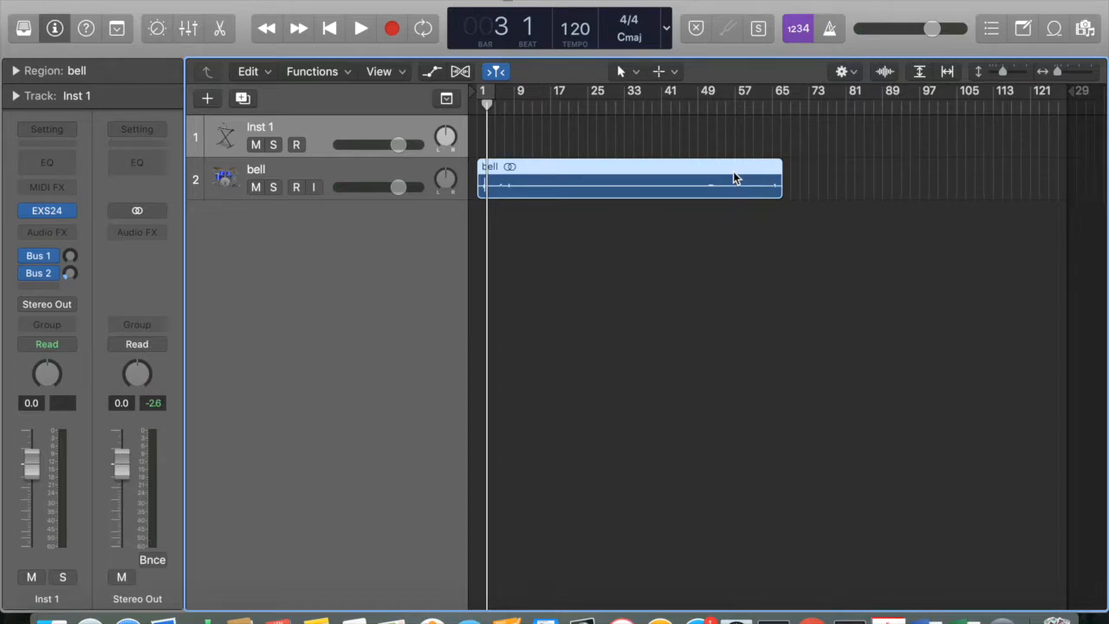
key("super+Right")
key("super+Right")
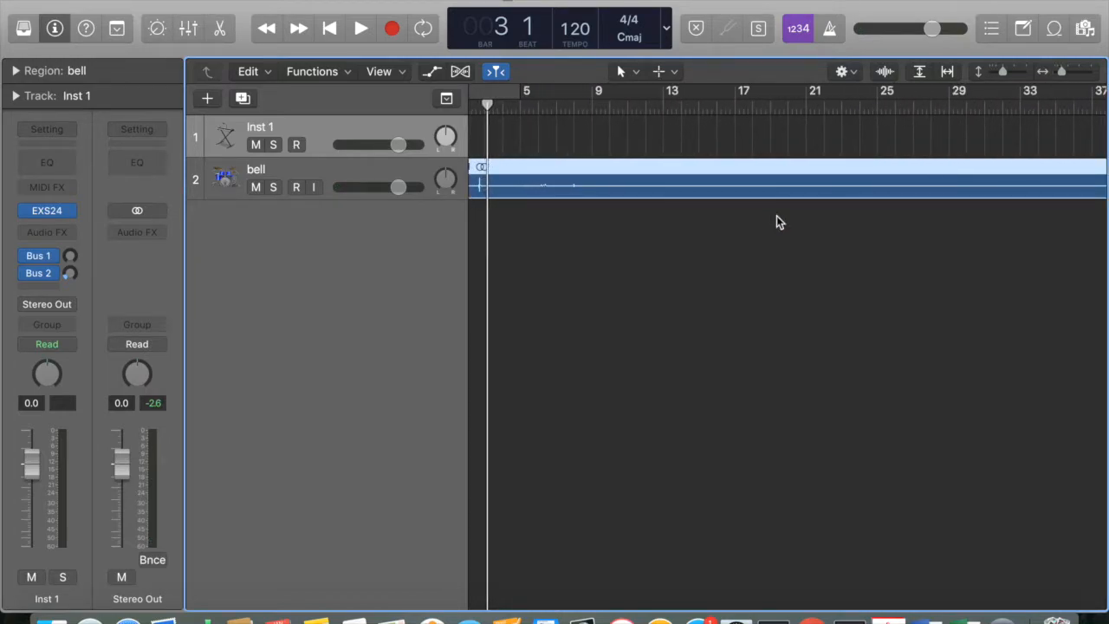
Step: Open the bell region in the audio editor and place the playhead at bar 51, just before the tone
scroll(776, 216, "right", 10)
scroll(776, 217, "right", 3)
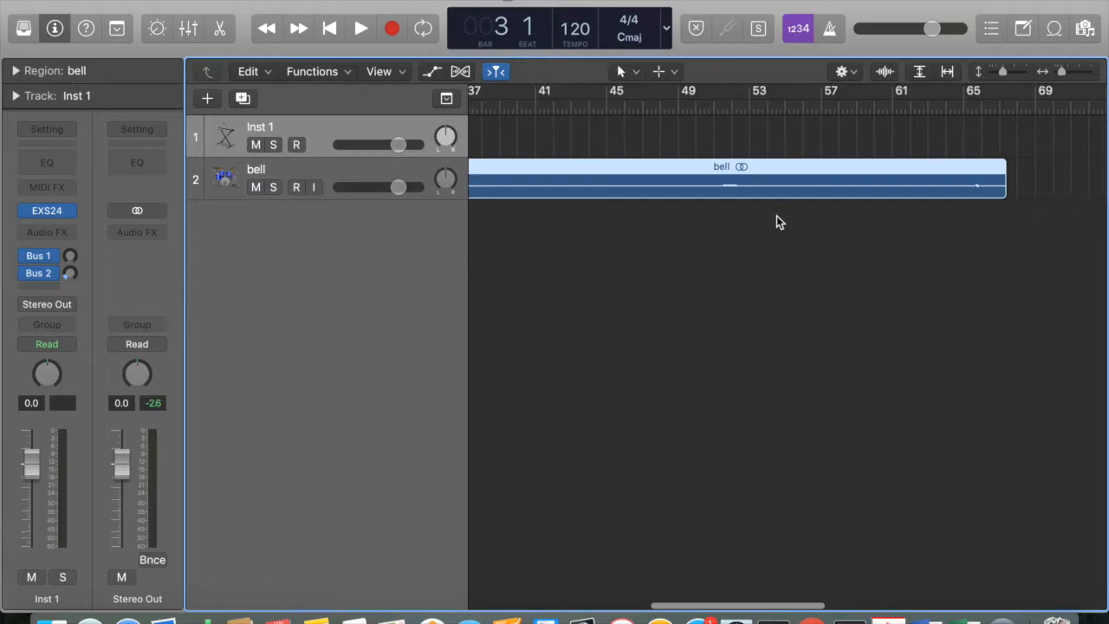
double_click(730, 172)
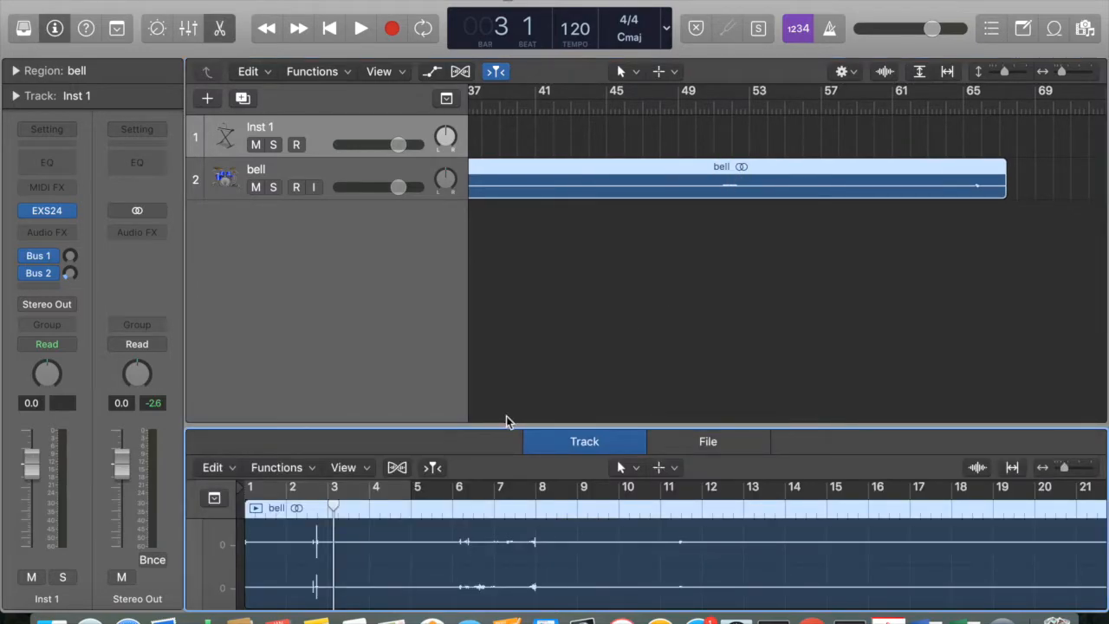
left_click(717, 103)
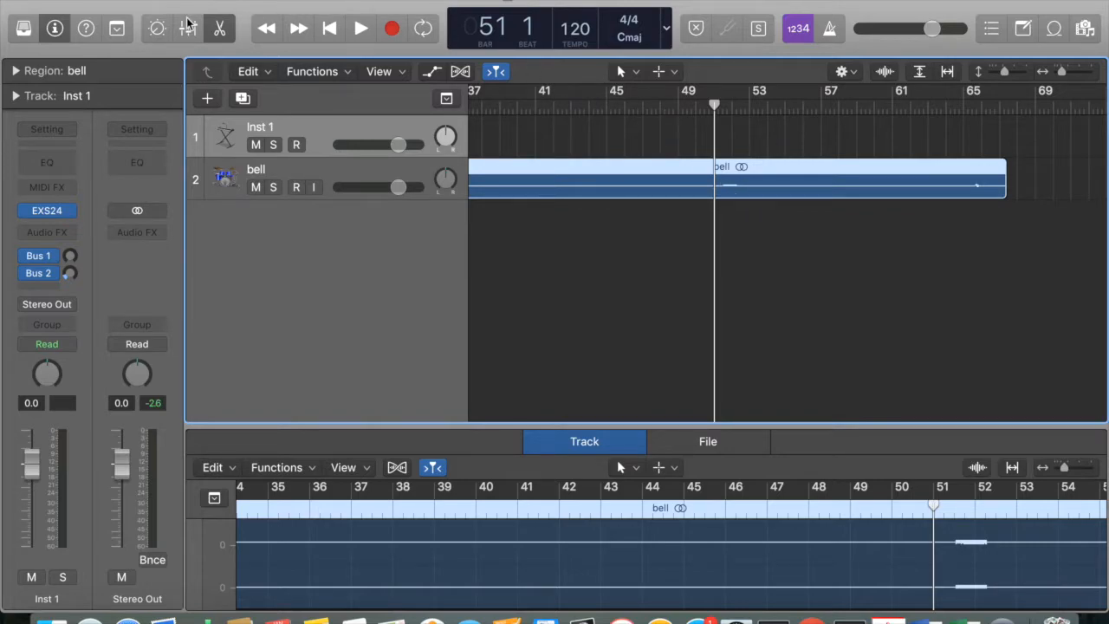
Step: Reopen the editor with the bell track selected so it shows the bell audio, and enlarge the editor area to about twice its height
left_click(219, 31)
left_click(219, 31)
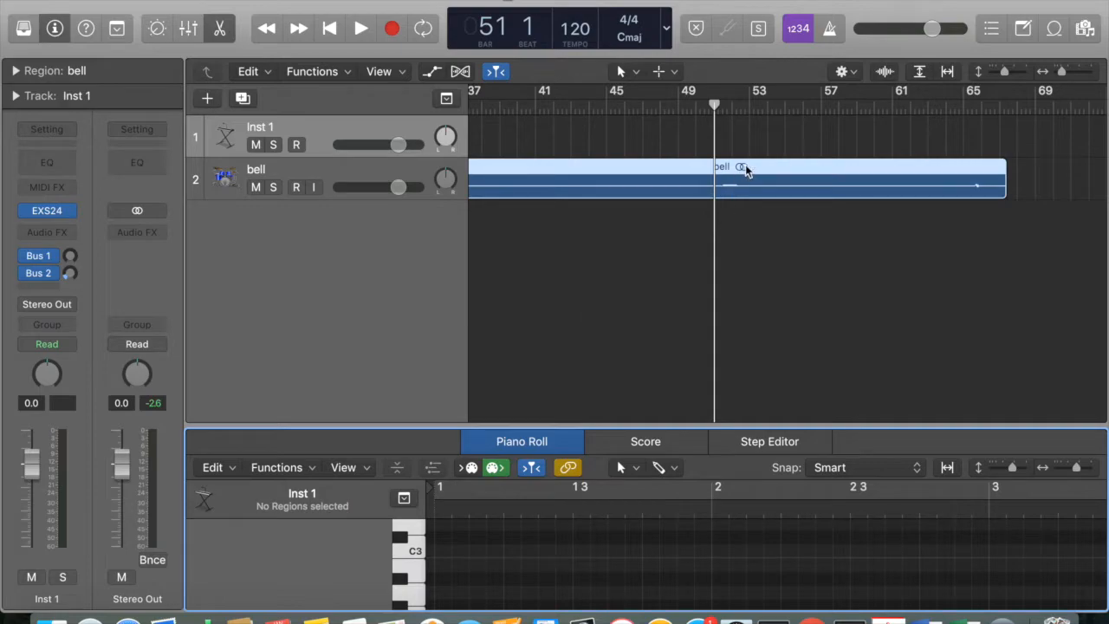
left_click(734, 185)
left_click(305, 175)
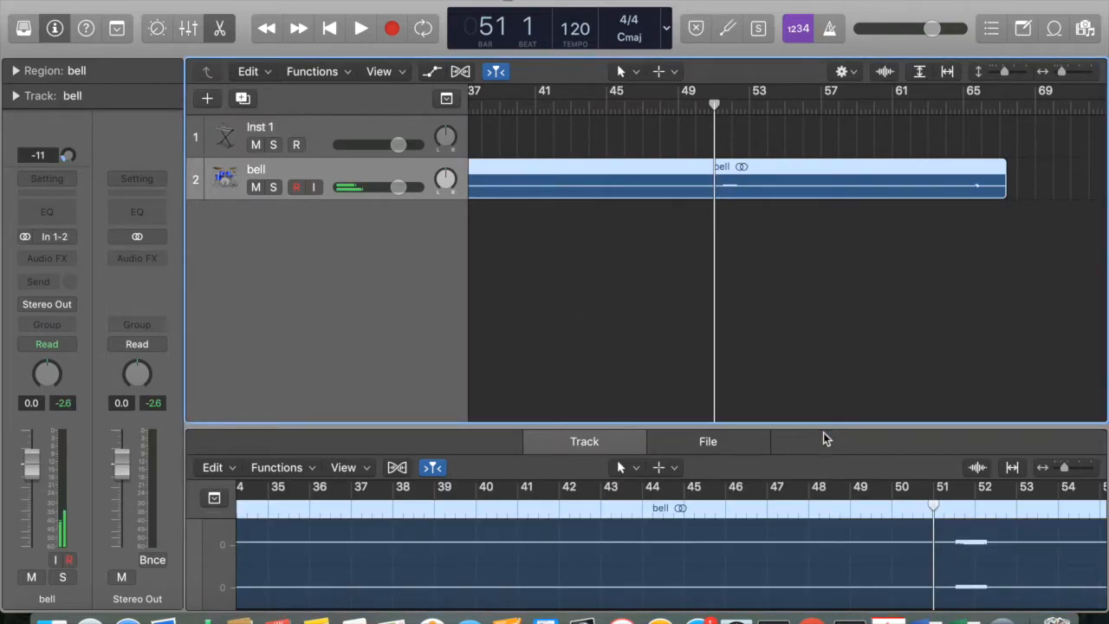
left_click_drag(821, 429, 817, 248)
Step: Mark the start of the tone in the bell waveform and move the playhead there, at bar 51 beat 3
scroll(940, 382, "right", 10)
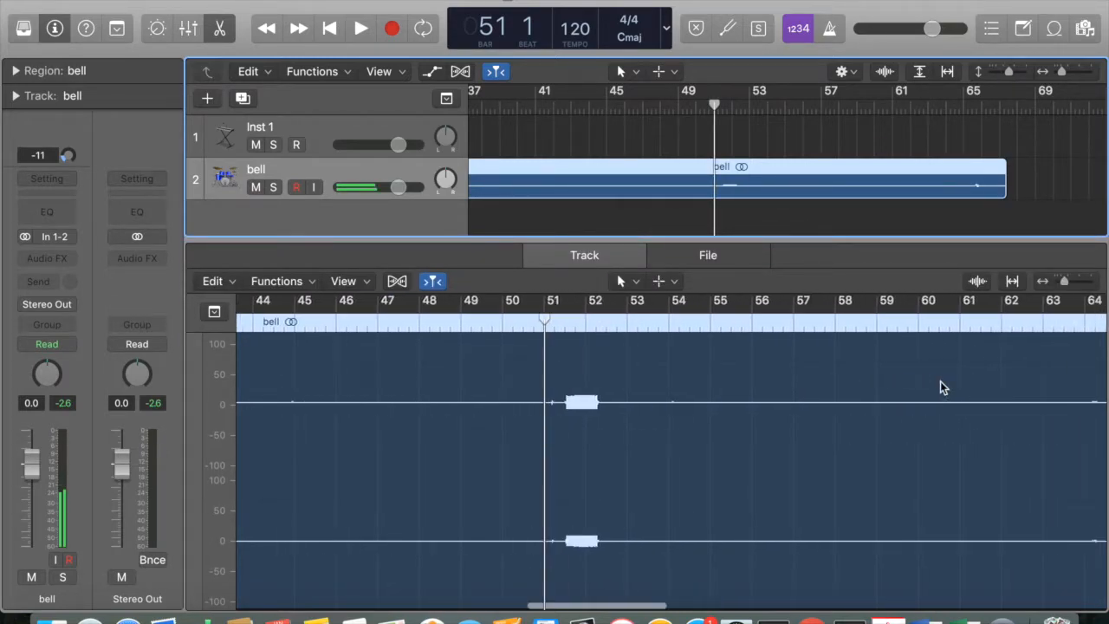
scroll(958, 389, "left", 1)
scroll(691, 473, "up", 10)
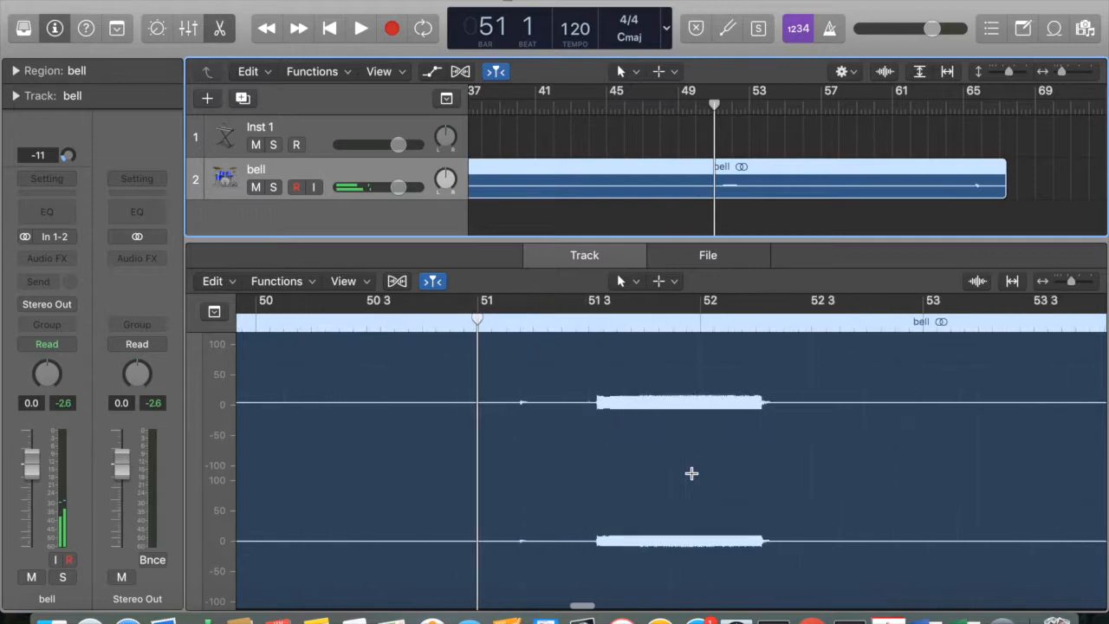
left_click(695, 541)
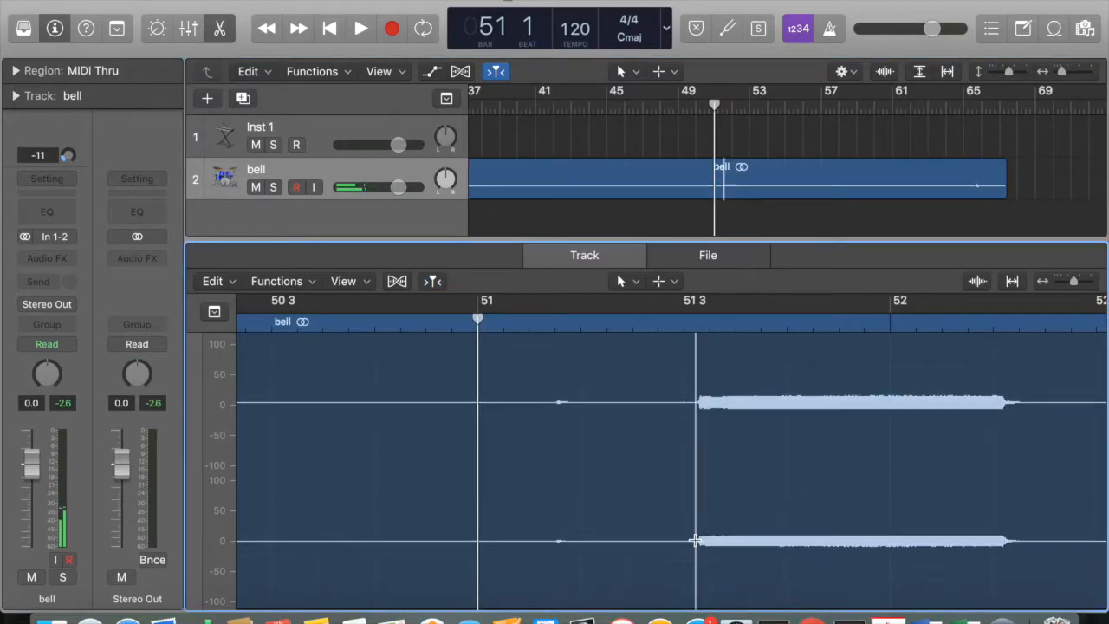
left_click_drag(481, 317, 698, 337)
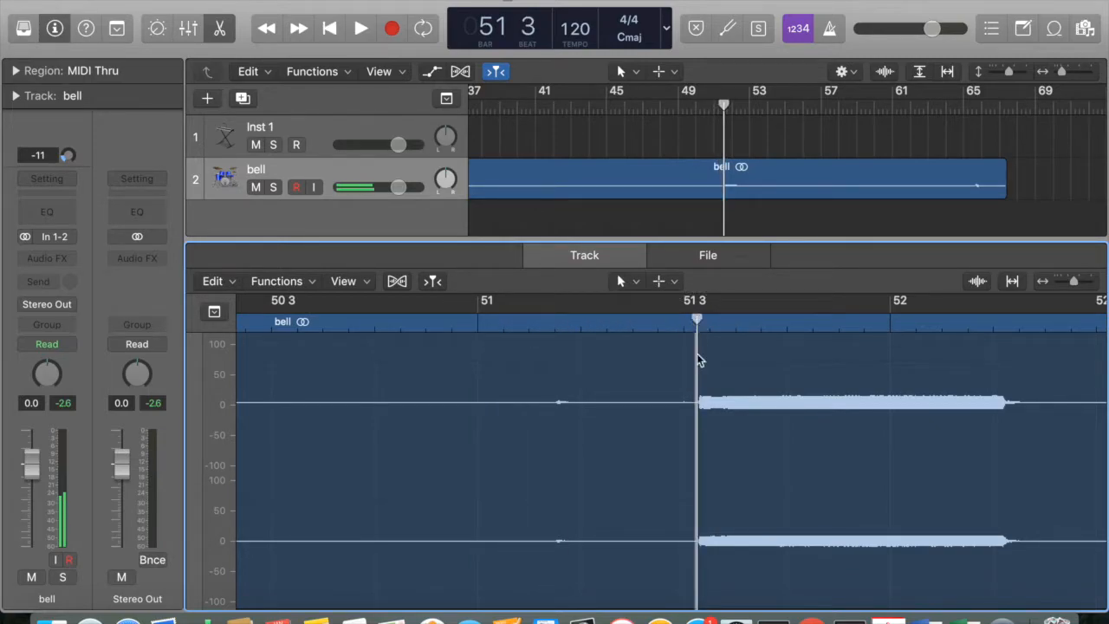
Step: Split the bell region right at the tone's onset, at about 51 3 1 145
scroll(698, 412, "up", 10)
scroll(697, 412, "right", 3)
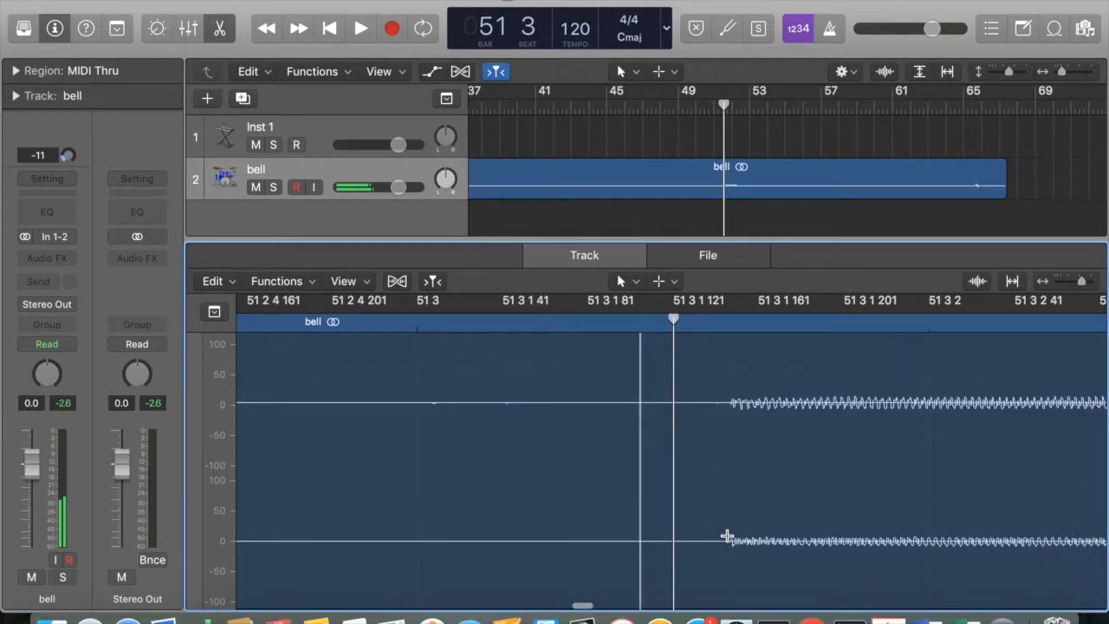
left_click(726, 544)
left_click(726, 543)
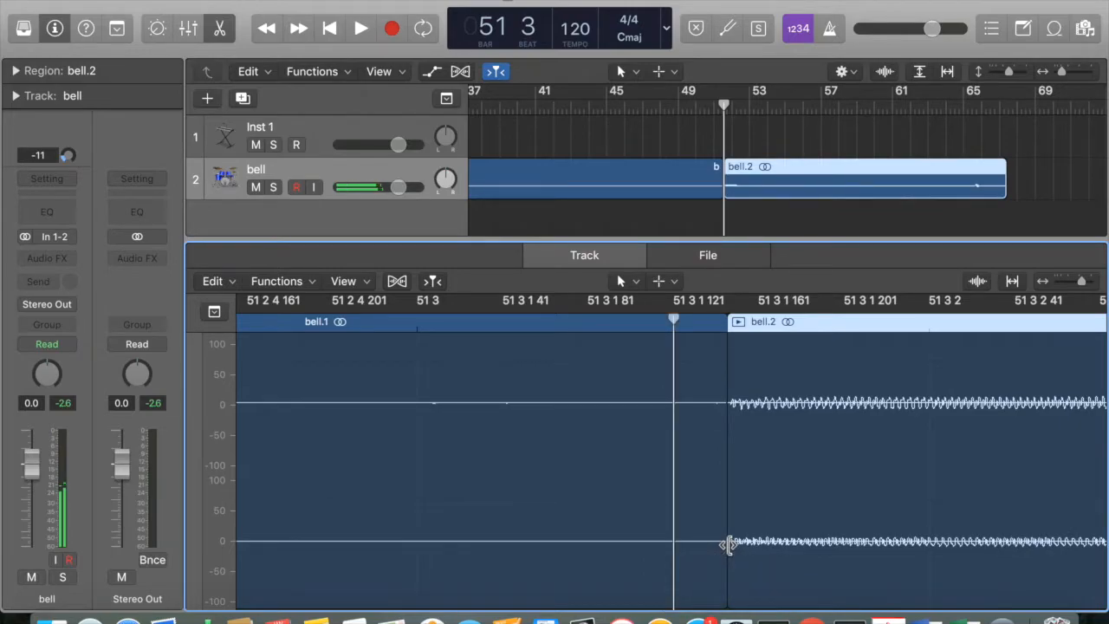
Step: Split the bell region again in the silence after the tone, at about 52 4
scroll(728, 544, "right", 15)
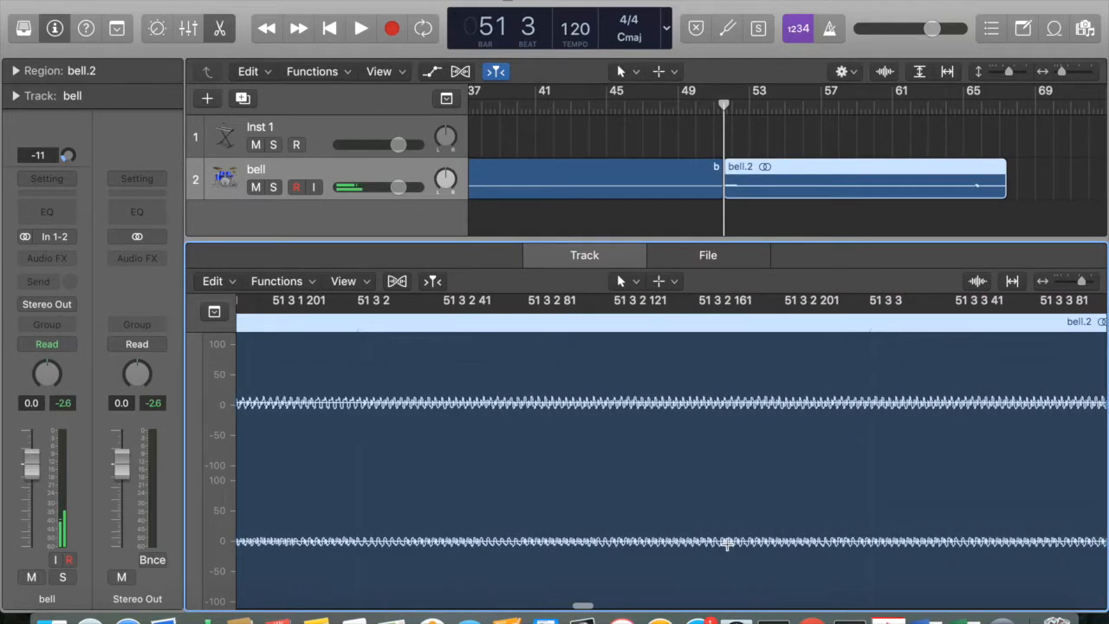
scroll(728, 544, "right", 20)
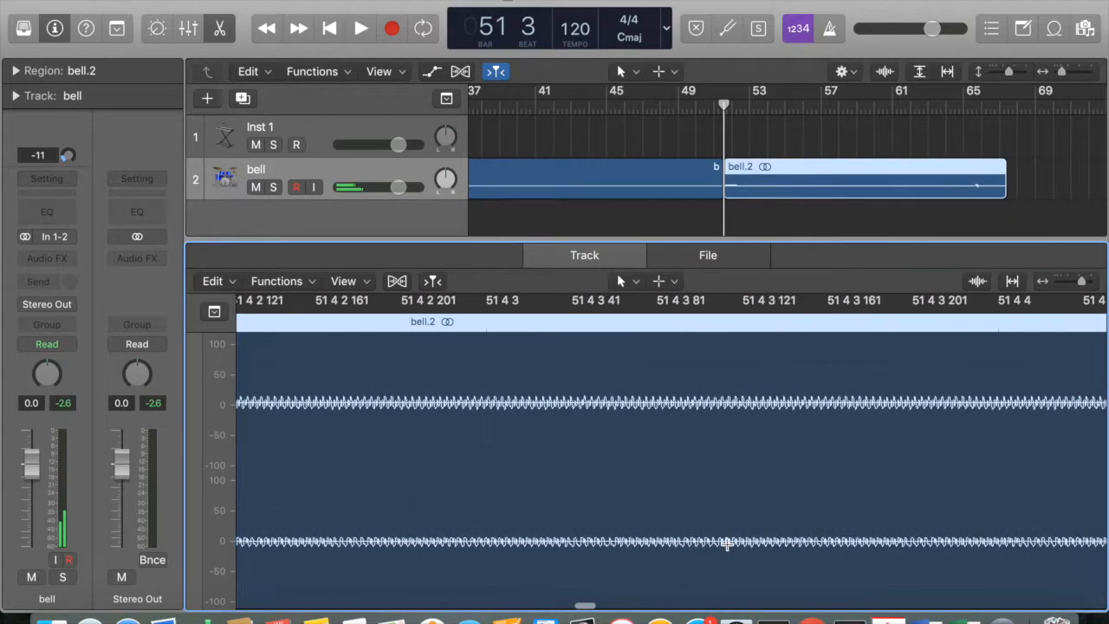
scroll(715, 586, "down", 10)
scroll(716, 587, "up", 1)
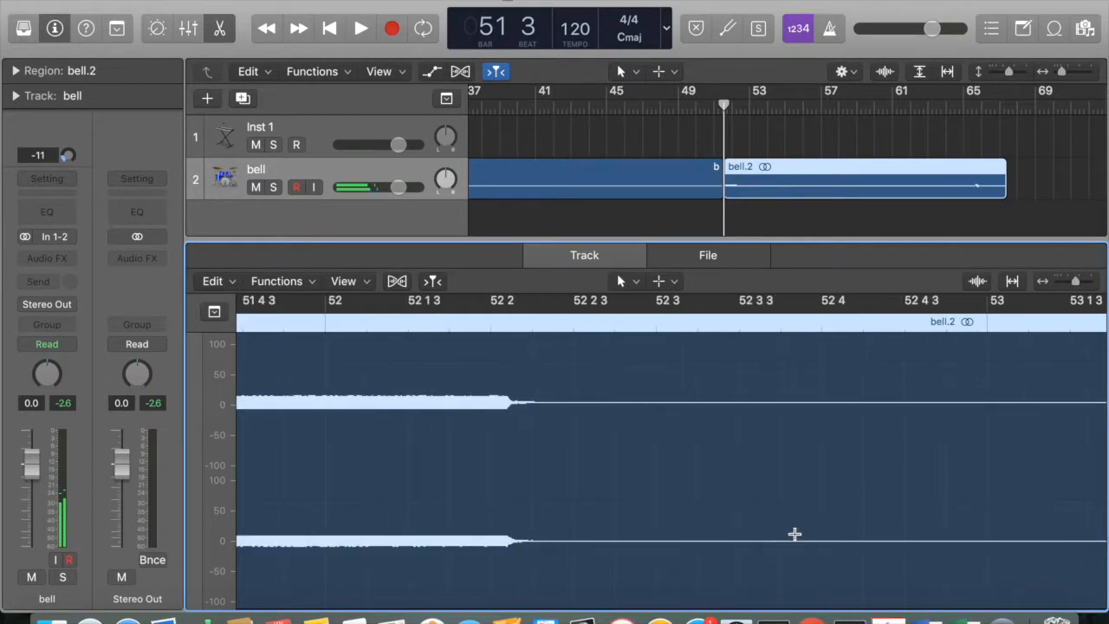
left_click(855, 538)
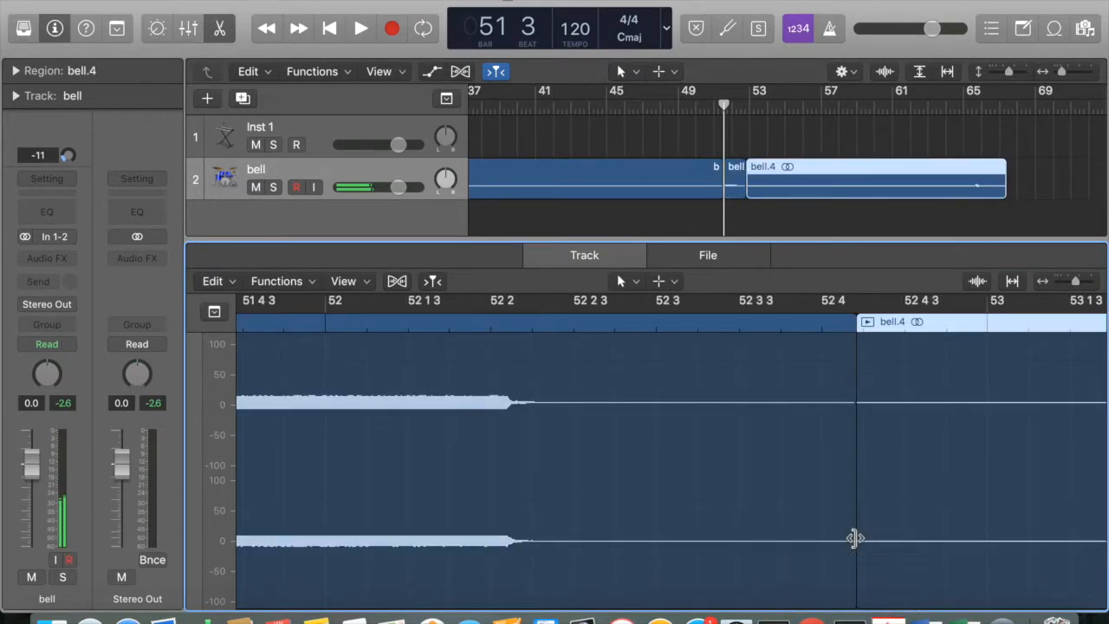
Step: Delete the bell regions before and after the isolated tone
left_click(643, 171)
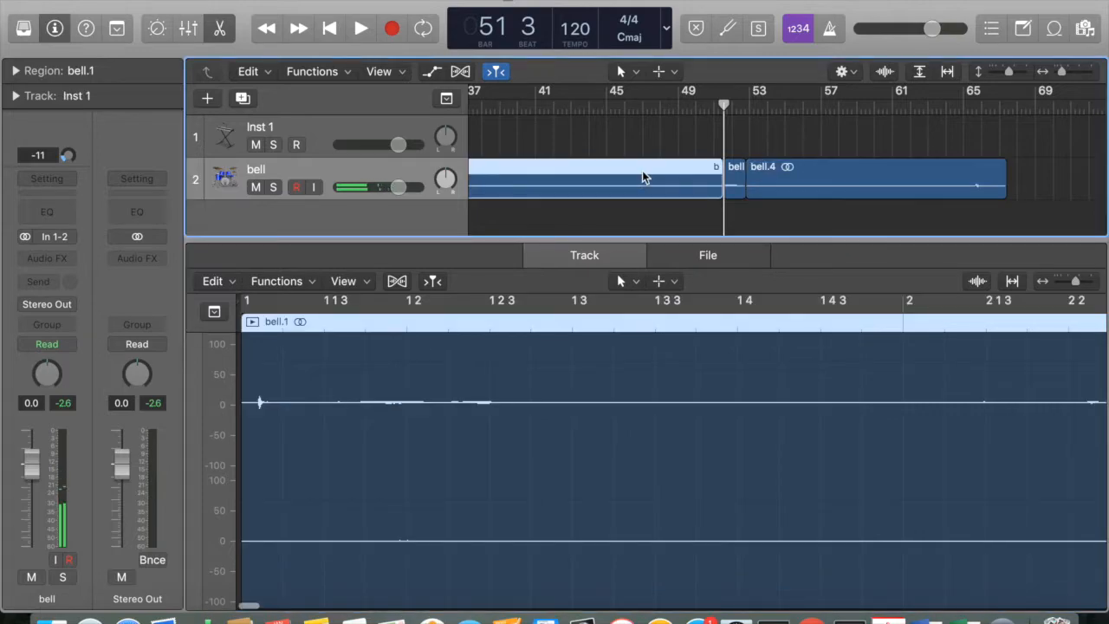
key("Delete")
left_click(812, 171)
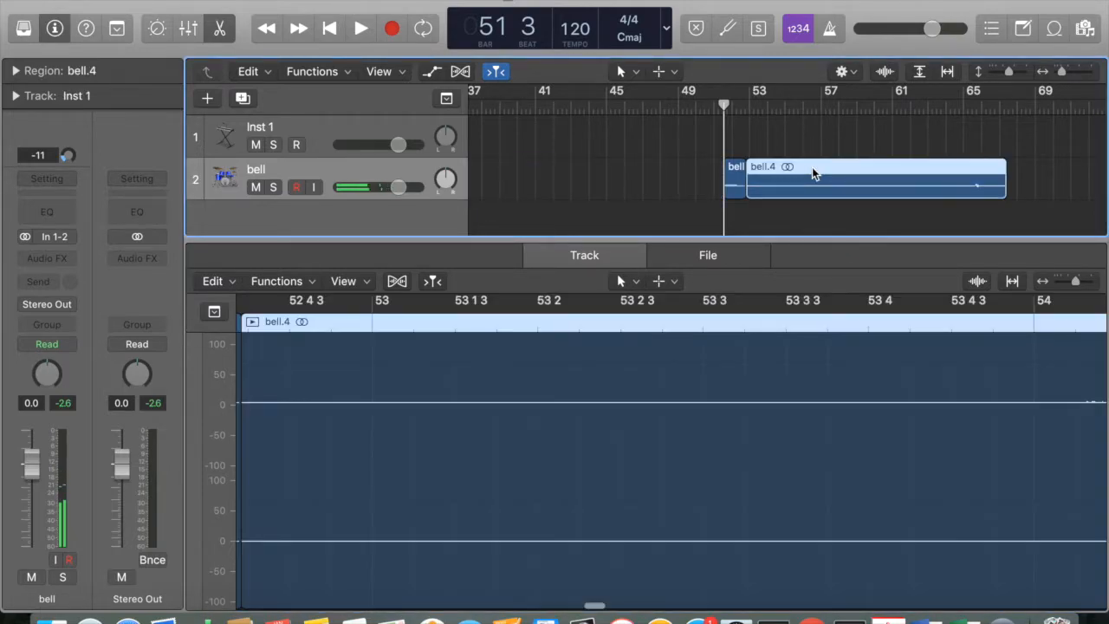
key("Delete")
Step: Select the isolated tone region and examine the start of its waveform at close range
left_click(738, 181)
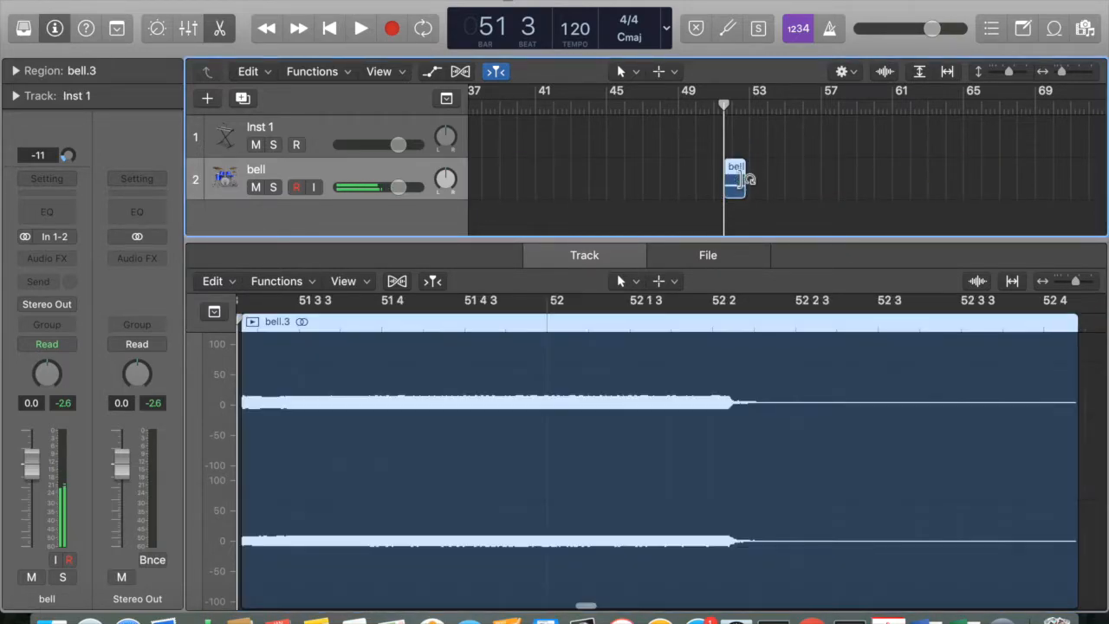
scroll(609, 376, "left", 5)
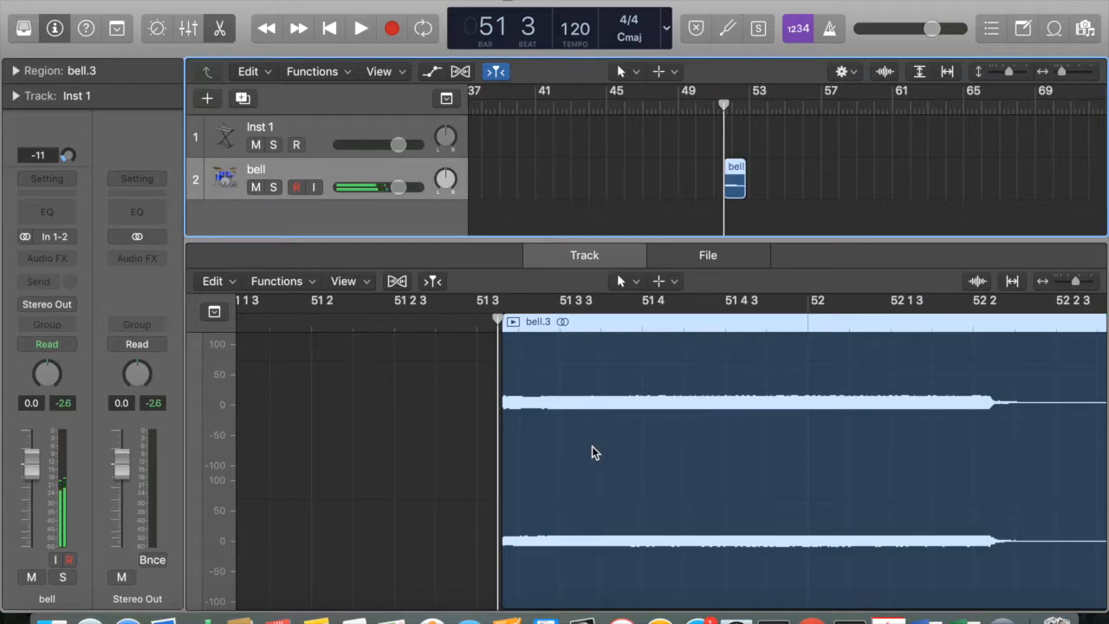
scroll(598, 498, "up", 10)
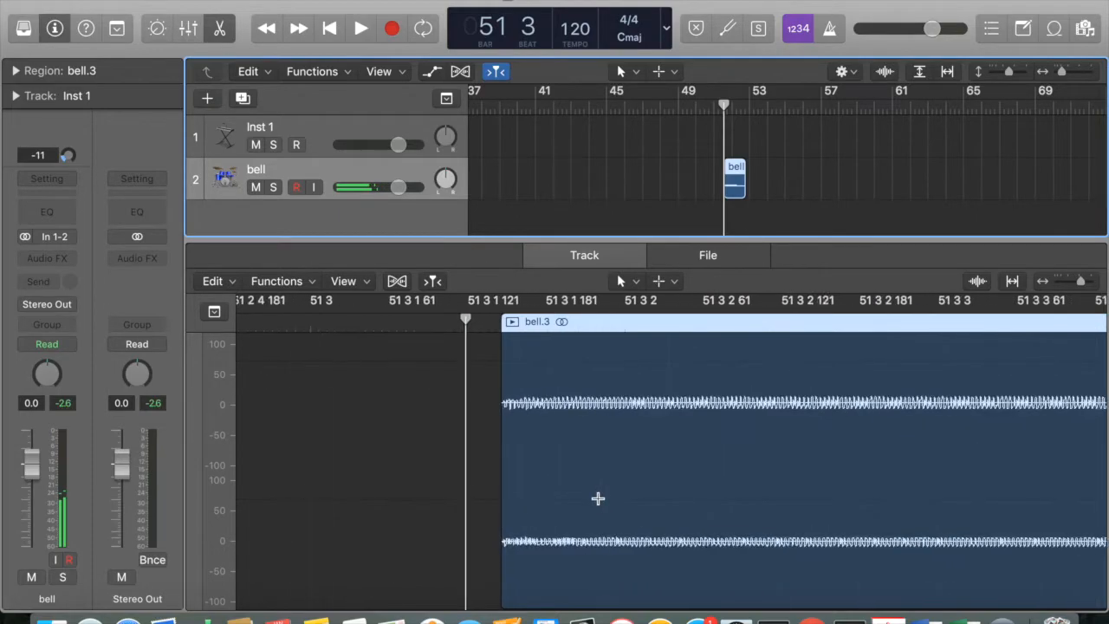
scroll(598, 498, "up", 8)
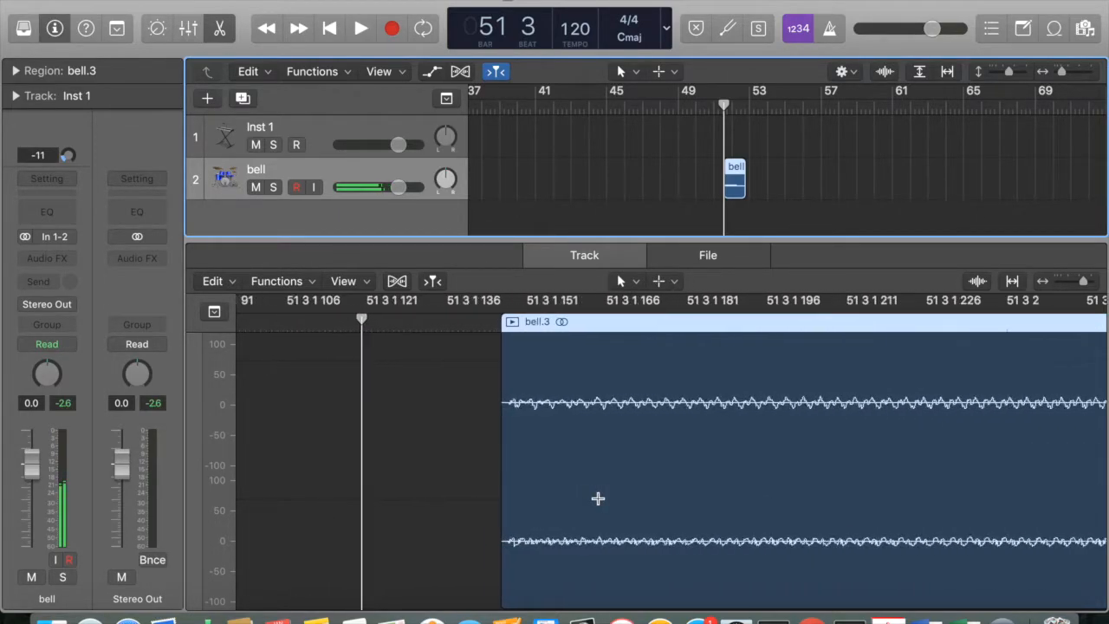
scroll(598, 498, "right", 5)
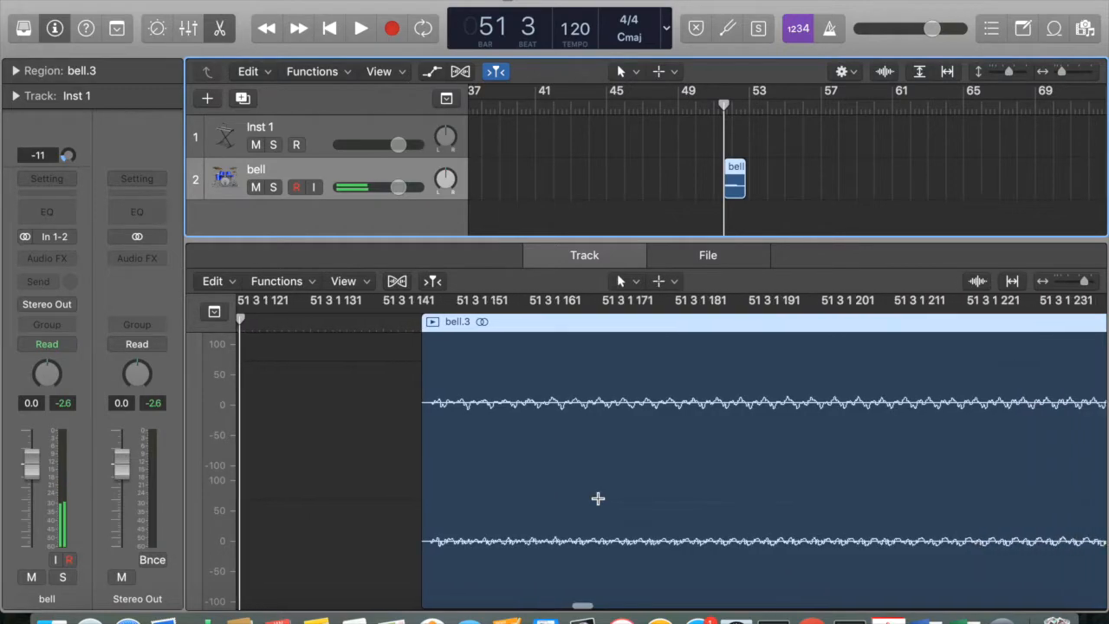
scroll(598, 498, "right", 1)
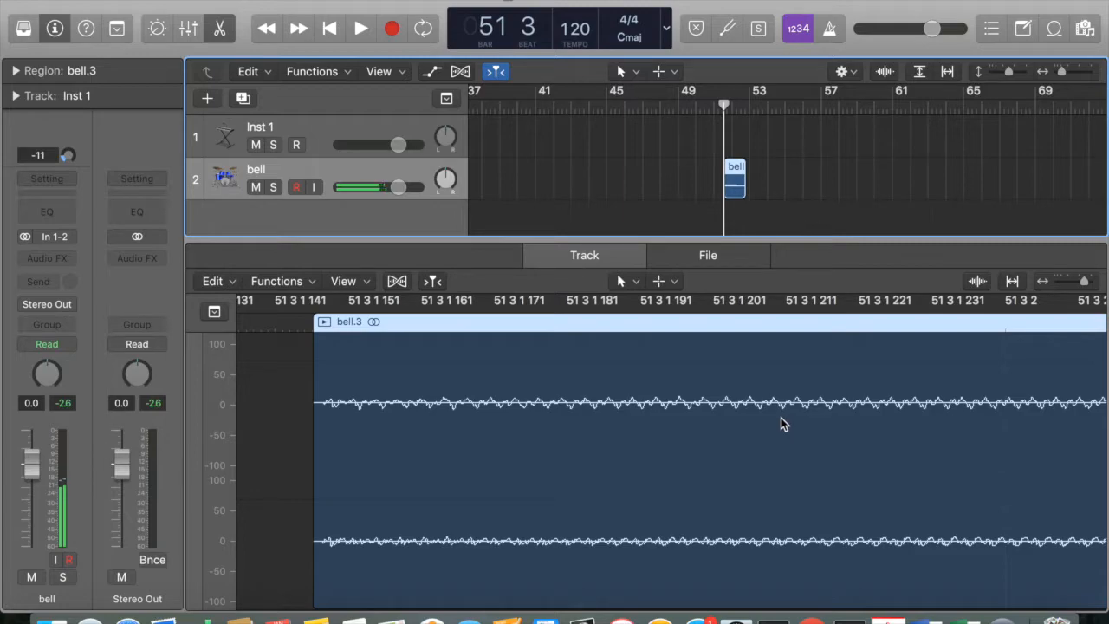
scroll(796, 400, "up", 8)
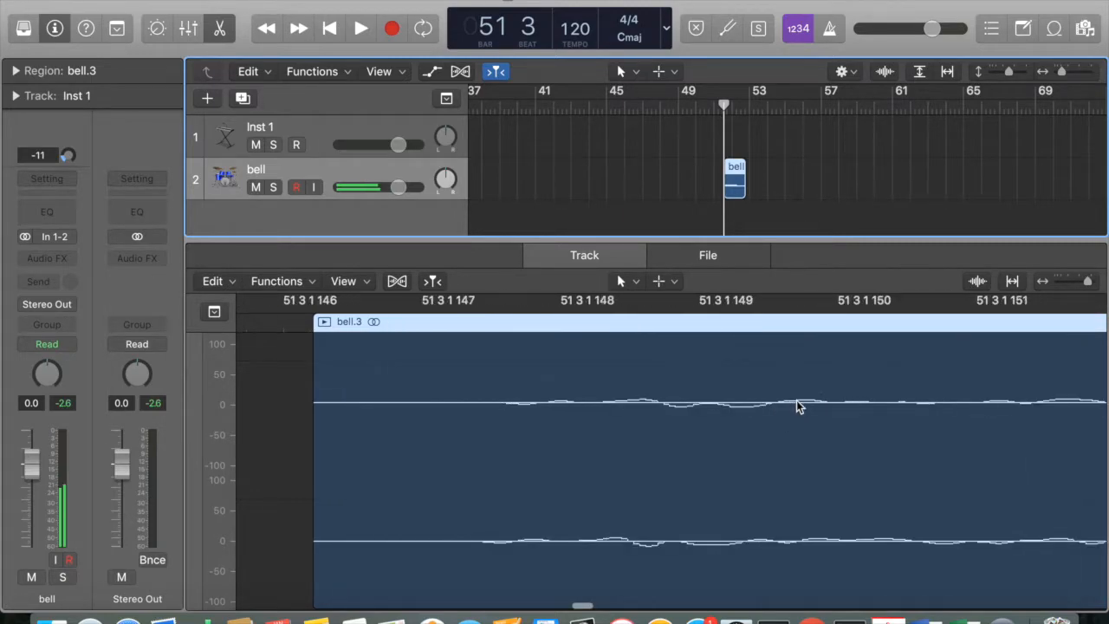
scroll(797, 400, "down", 6)
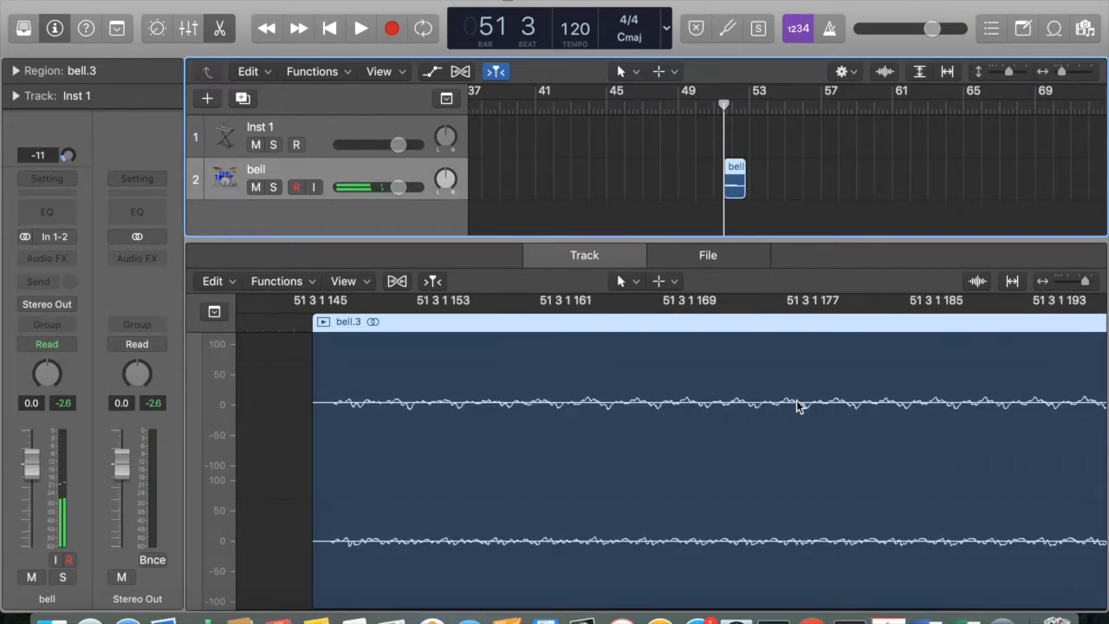
Step: Enlarge the audio editor further and set a marquee point at 51 3 1 175, where the waveform crosses zero
left_click_drag(673, 237, 673, 134)
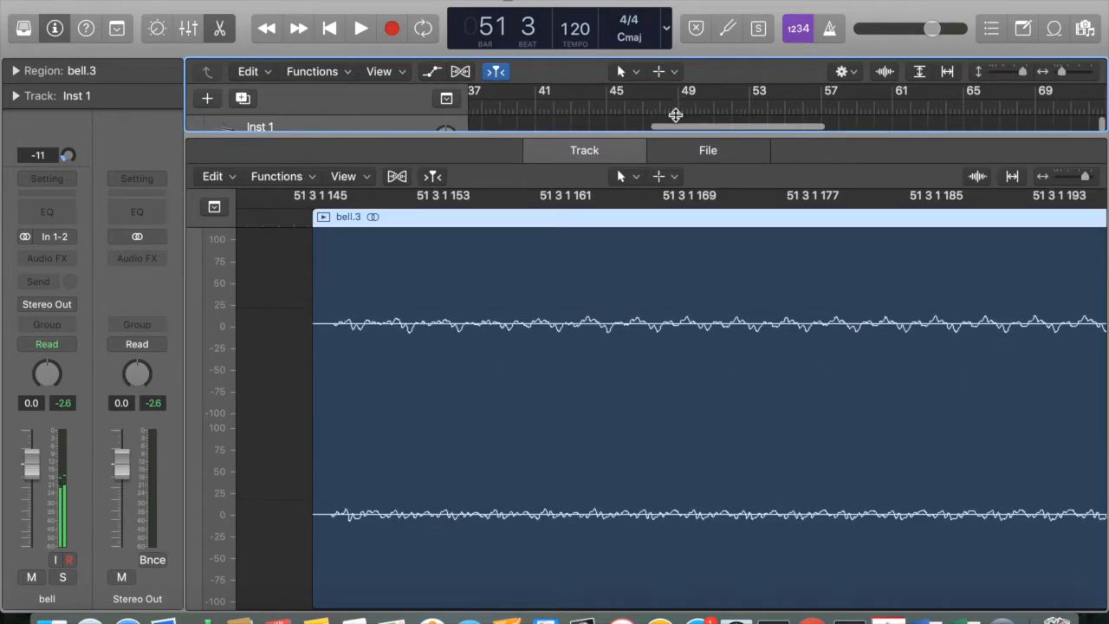
scroll(887, 287, "right", 5)
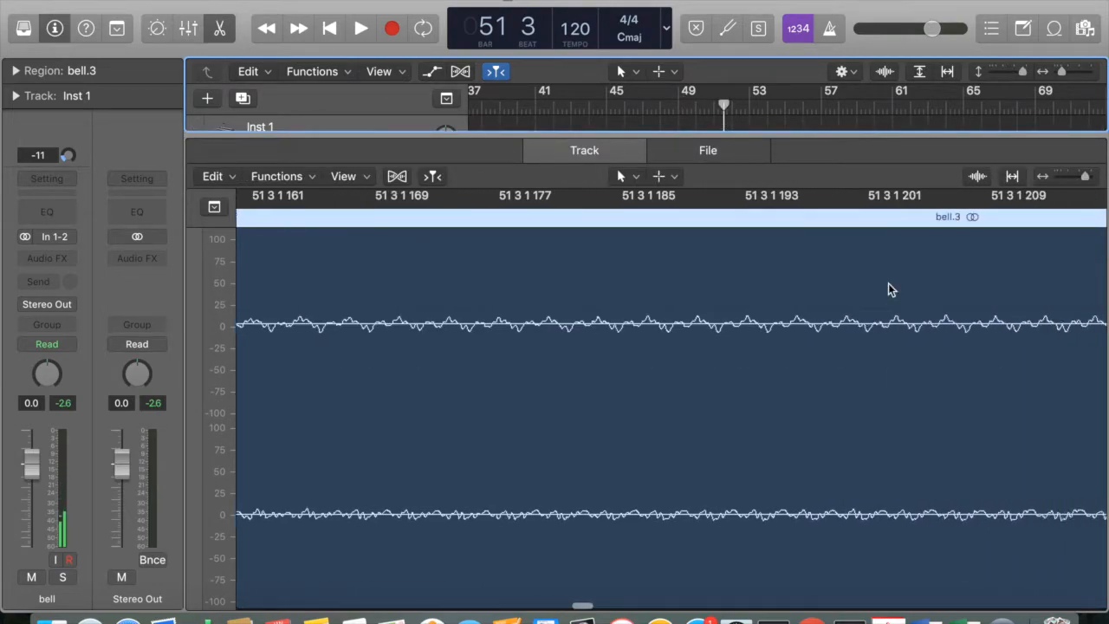
scroll(892, 289, "right", 1)
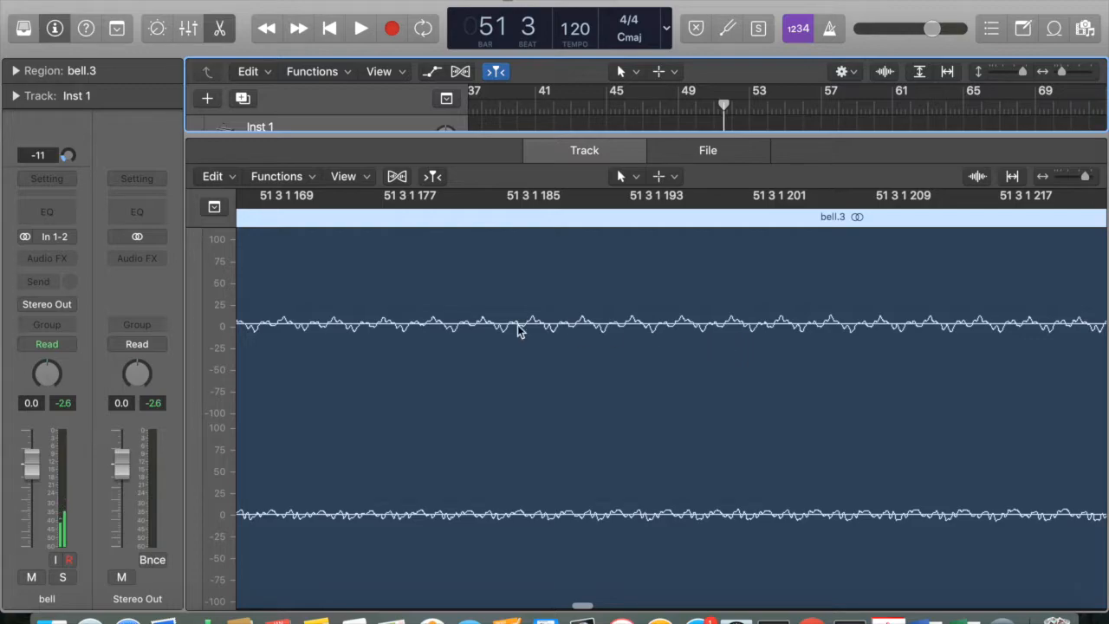
left_click_drag(368, 433, 364, 402)
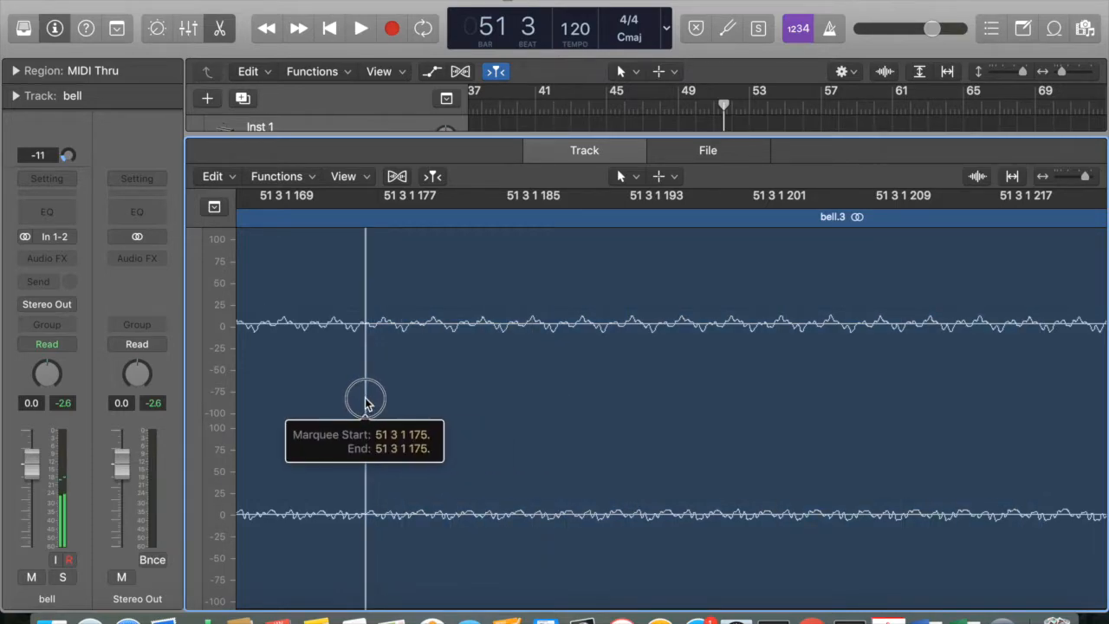
Step: Undo the deletion of the bell region that follows the isolated tone
scroll(470, 387, "left", 15)
scroll(469, 387, "right", 4)
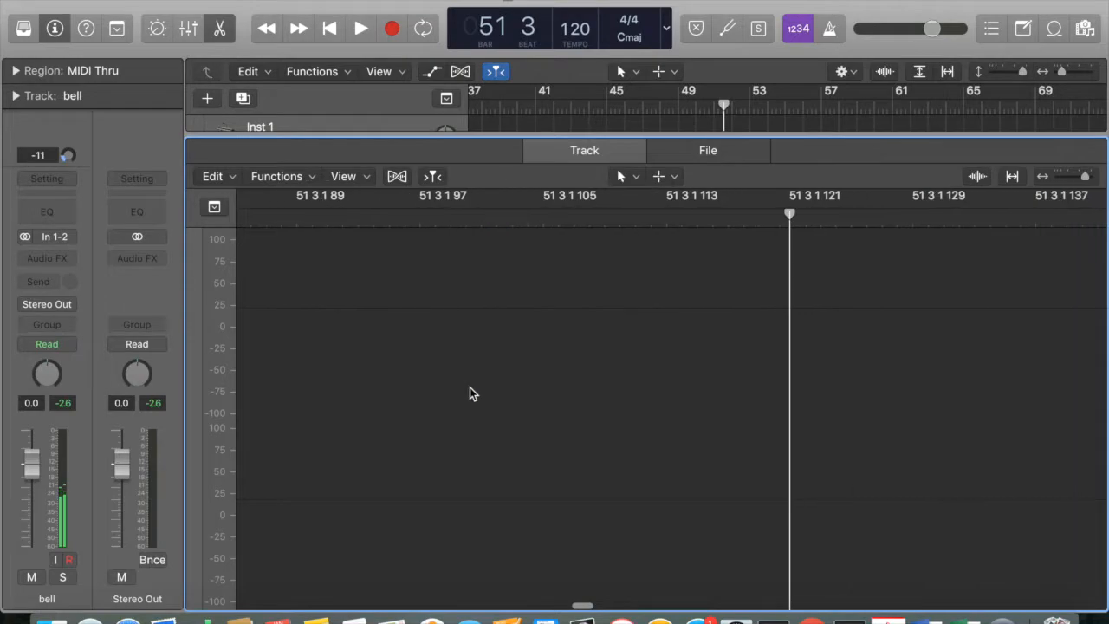
scroll(485, 403, "right", 3)
key("super+Left")
key("super+Left")
key("super+Left")
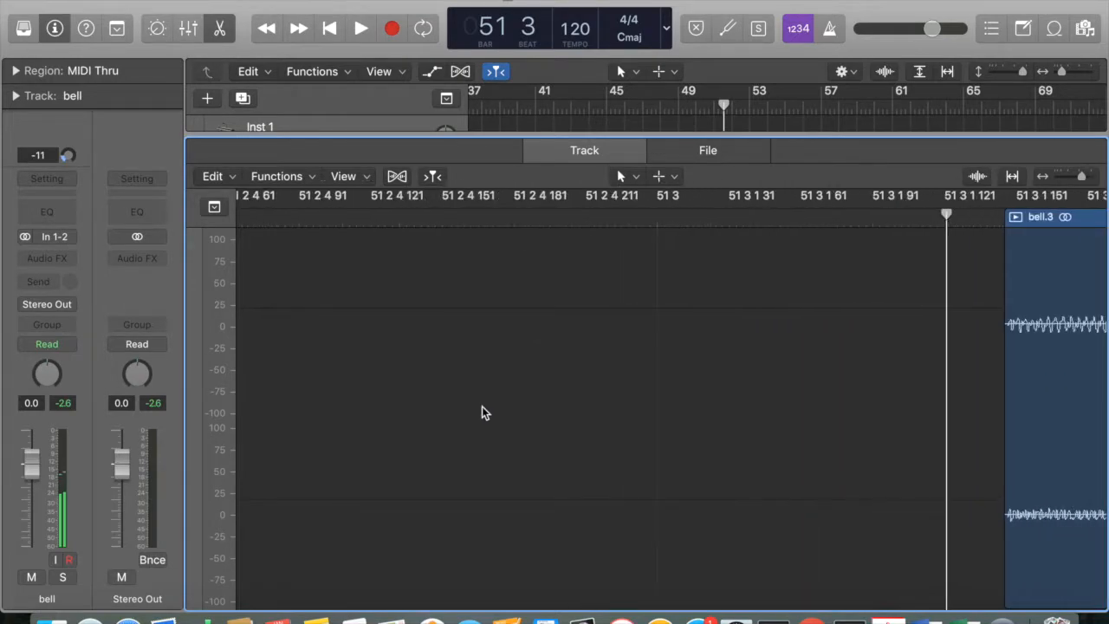
scroll(482, 406, "right", 10)
key("super+Left")
key("super+Left")
key("super+Left")
key("super+Left")
key("super+Left")
key("super+Left")
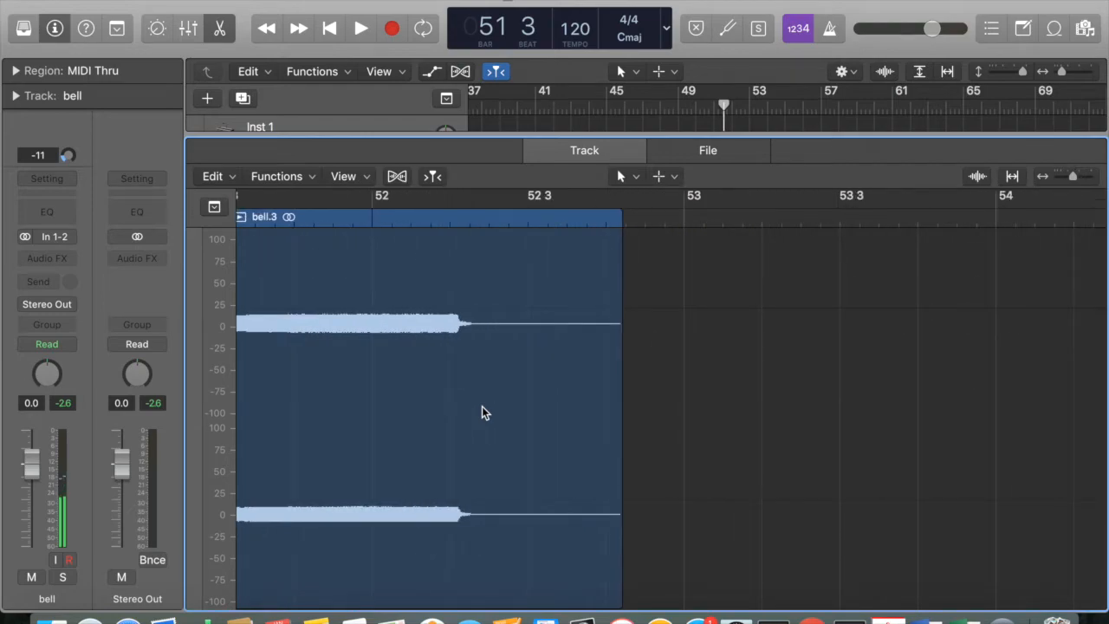
scroll(481, 412, "left", 8)
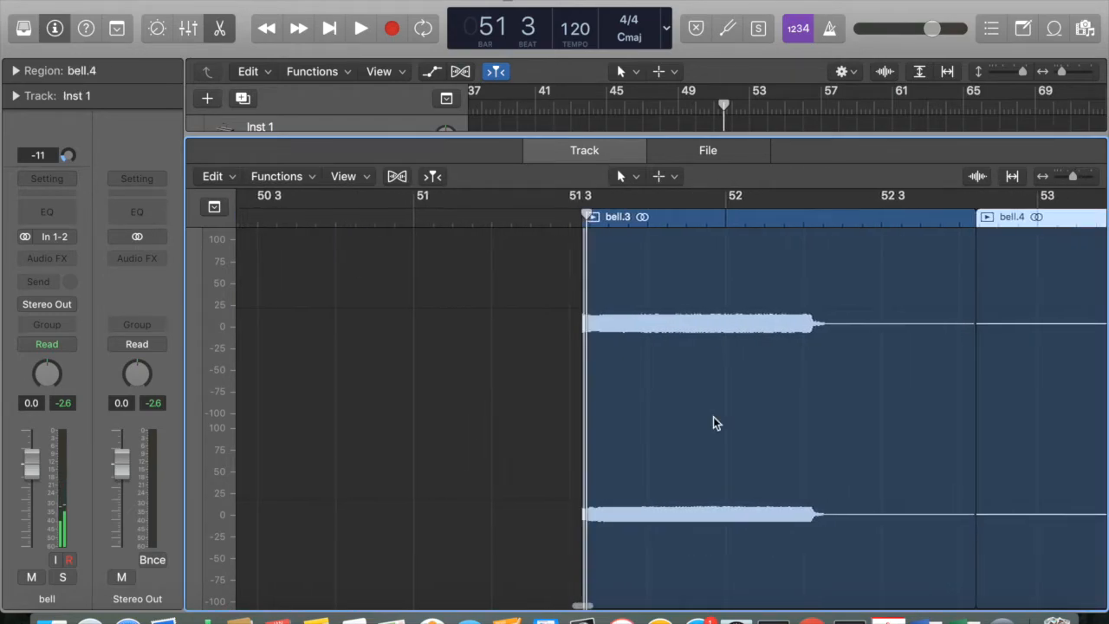
Step: Place the playhead at bar 65 beat 3, just before the loud burst near the end of the trailing bell region
scroll(713, 422, "right", 15)
key("super+Left")
key("super+Left")
key("super+Left")
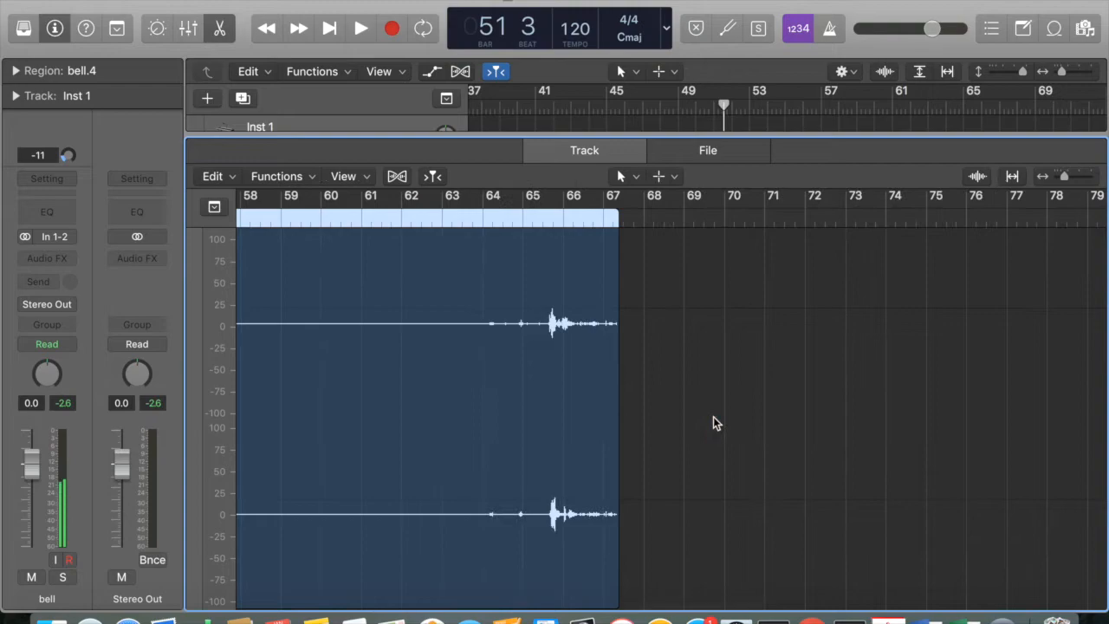
scroll(713, 417, "right", 2)
left_click(500, 217)
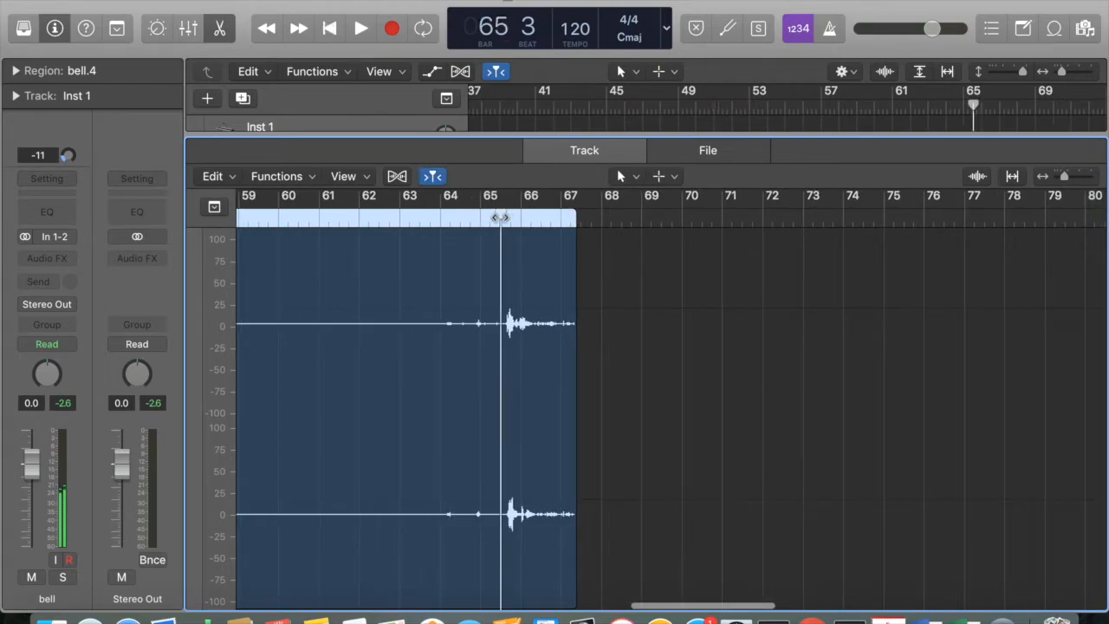
Step: Play the trailing bell region from bar 65 beat 3 and examine the loud burst's waveform at close range
key("space")
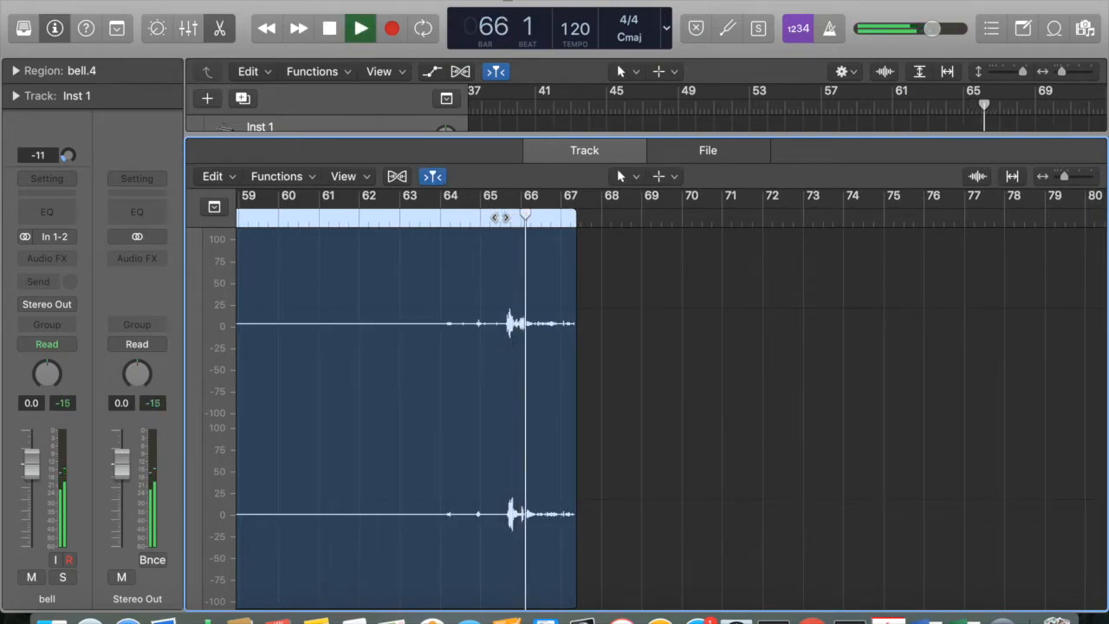
key("space")
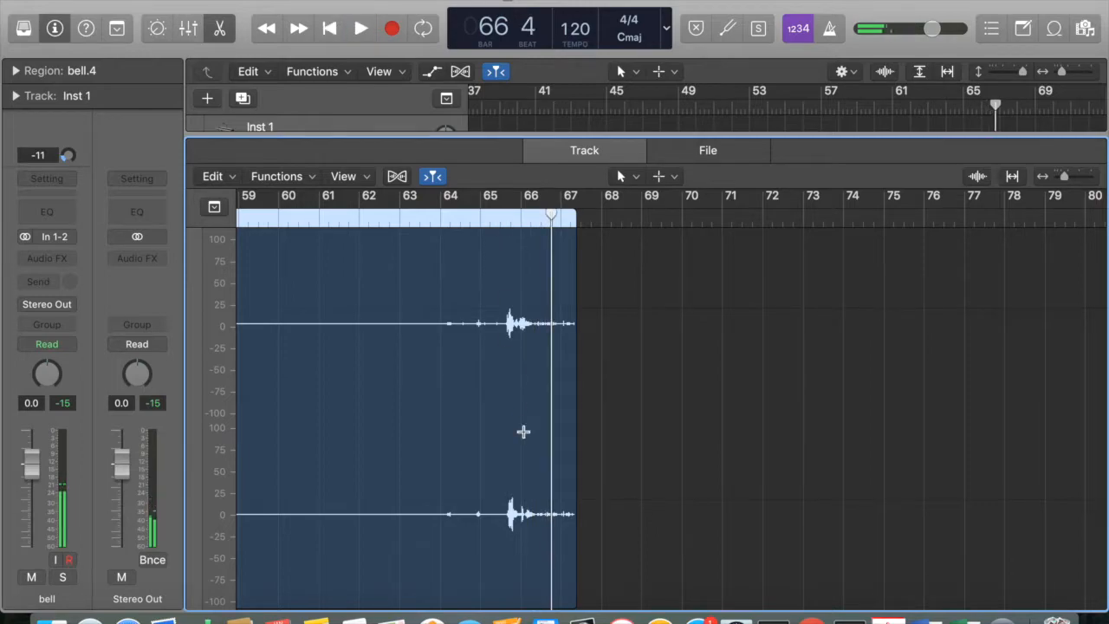
scroll(523, 431, "up", 6)
scroll(523, 432, "right", 8)
scroll(523, 432, "right", 15)
scroll(525, 433, "left", 12)
scroll(587, 424, "right", 4)
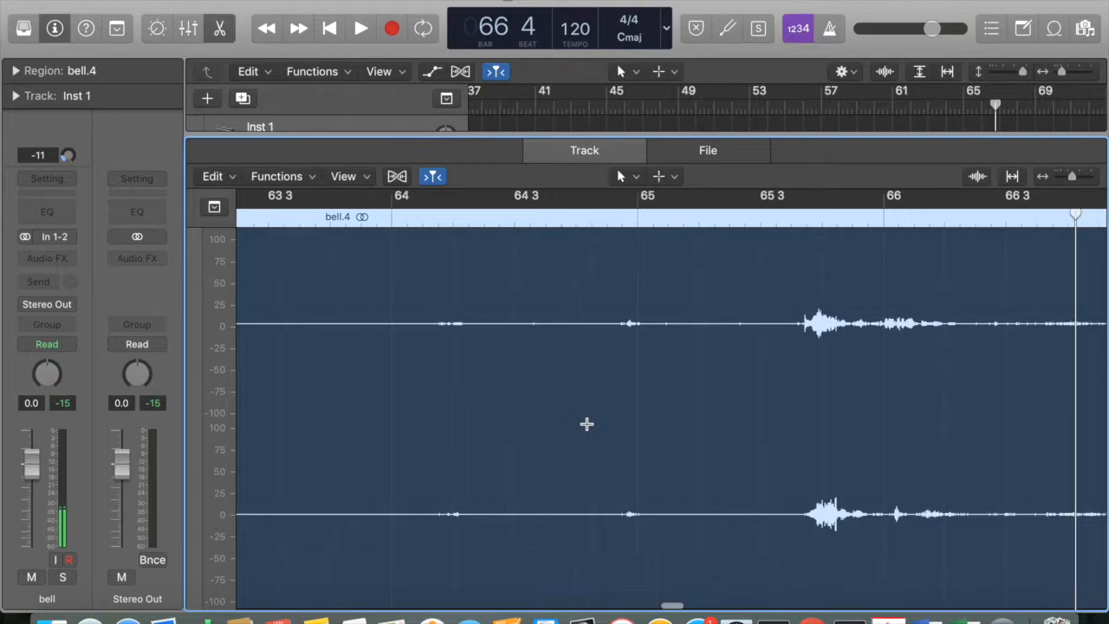
scroll(586, 424, "up", 6)
scroll(587, 424, "right", 10)
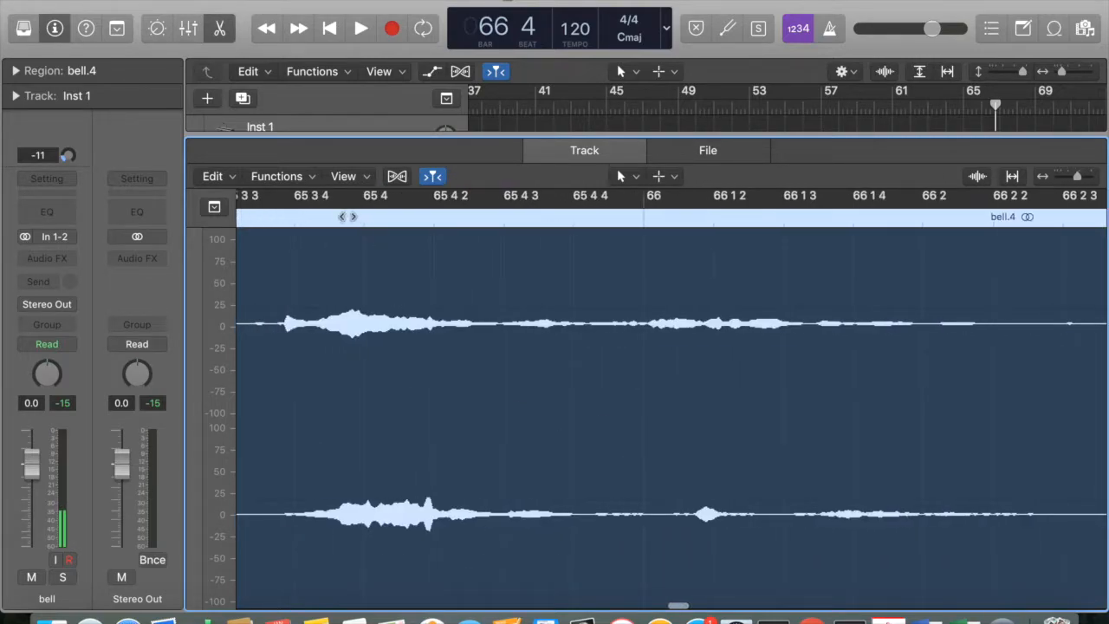
Step: Place the playhead near the onset of the burst, around 65 3 4 97, and inspect the waveform there
left_click(346, 215)
scroll(395, 372, "up", 5)
scroll(395, 379, "up", 4)
scroll(382, 374, "right", 8)
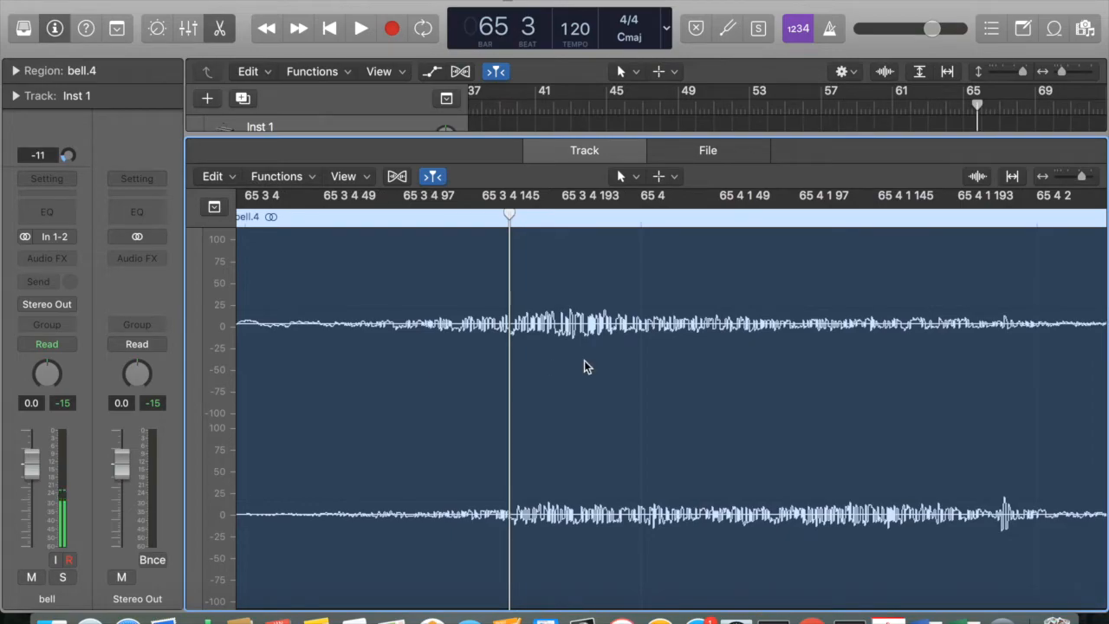
scroll(567, 378, "down", 10)
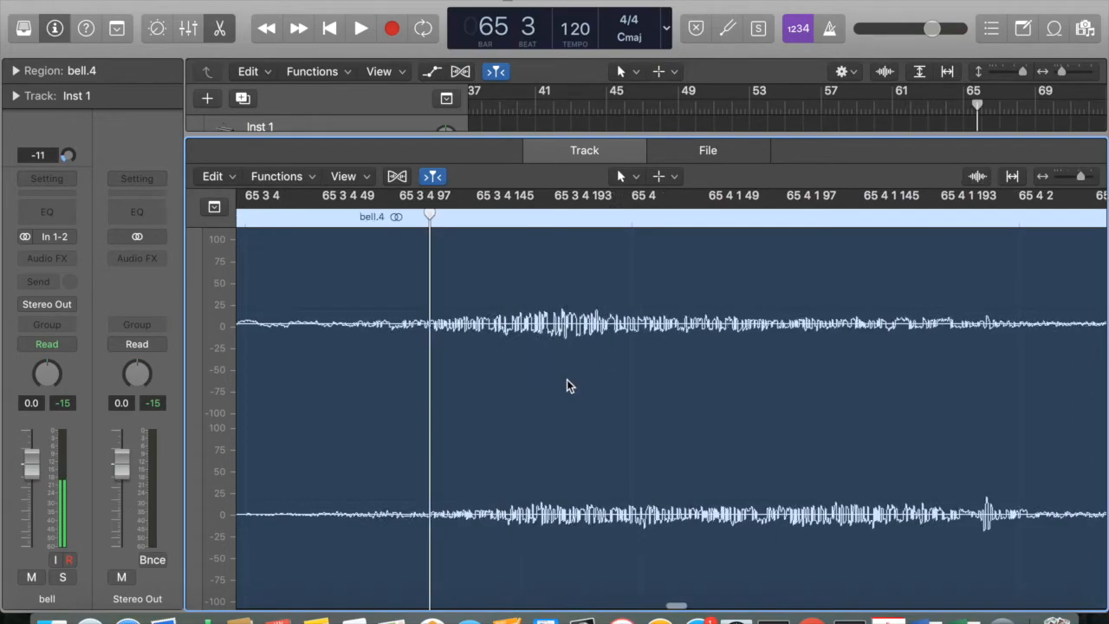
scroll(567, 379, "down", 8)
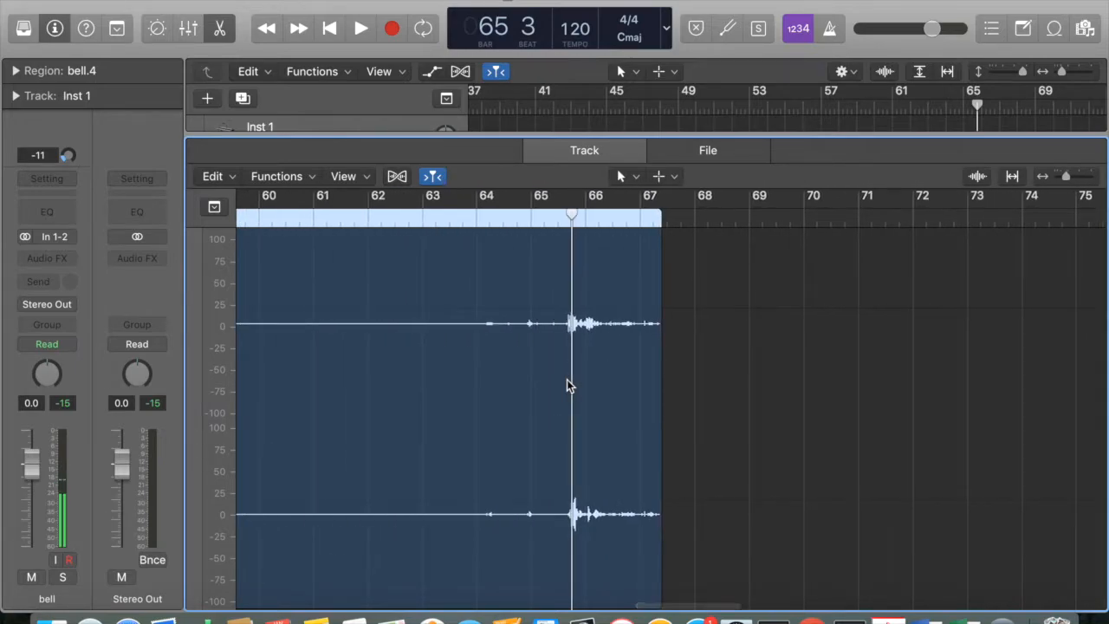
Step: Shrink the audio editor to reveal the tracks and delete the trailing bell region
left_click(568, 381)
left_click(551, 381)
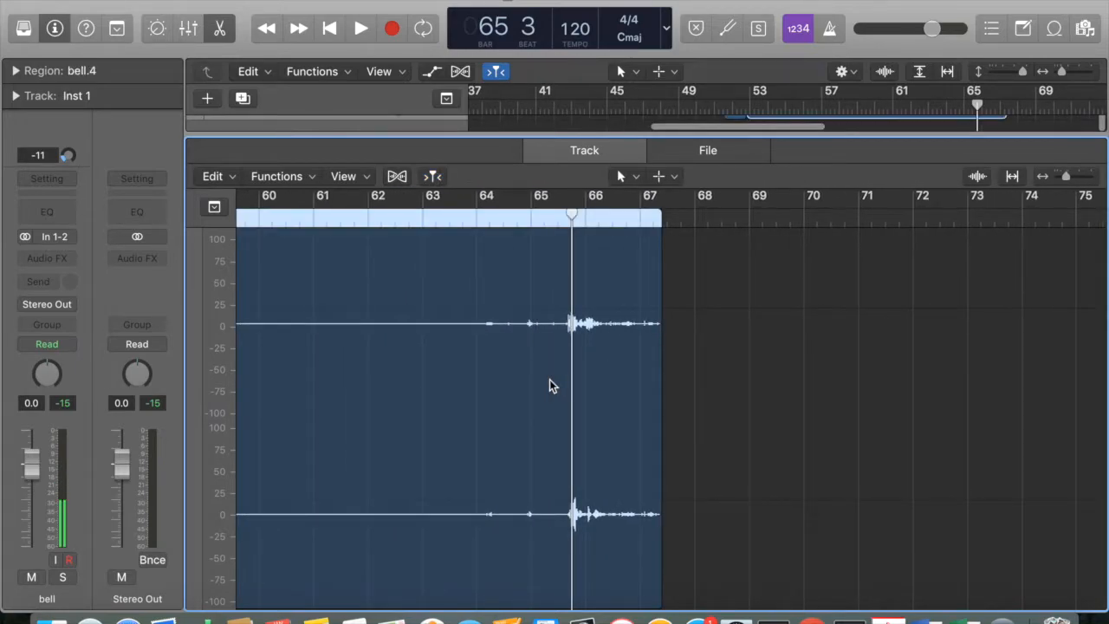
left_click_drag(634, 138, 622, 320)
key("Delete")
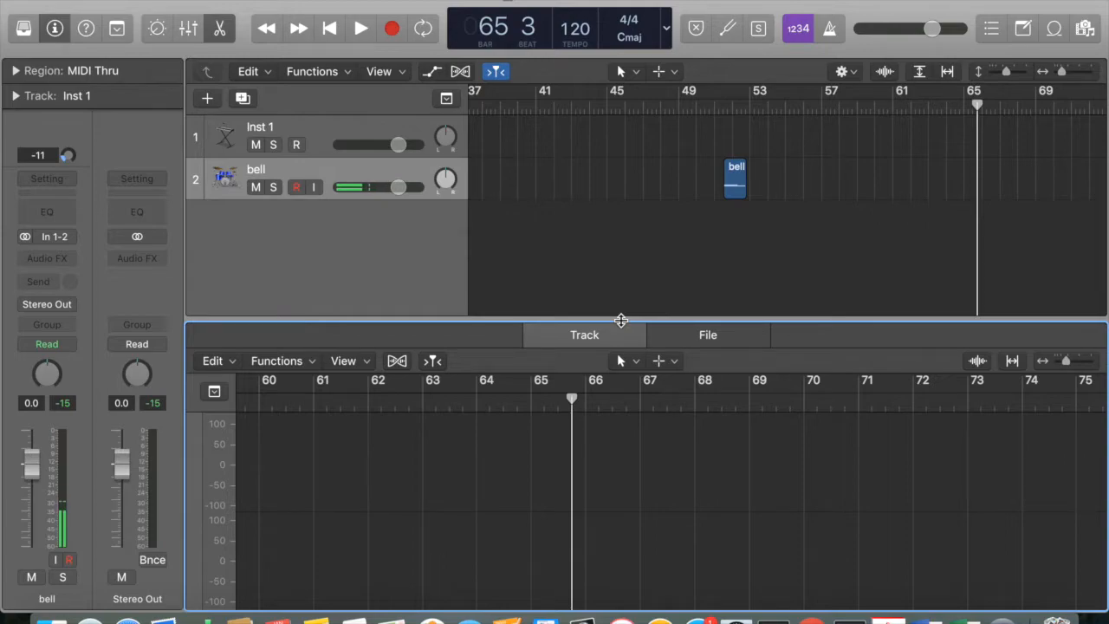
Step: Move the remaining isolated bell.8 region to the start of the project, just after bar 1
left_click(735, 187)
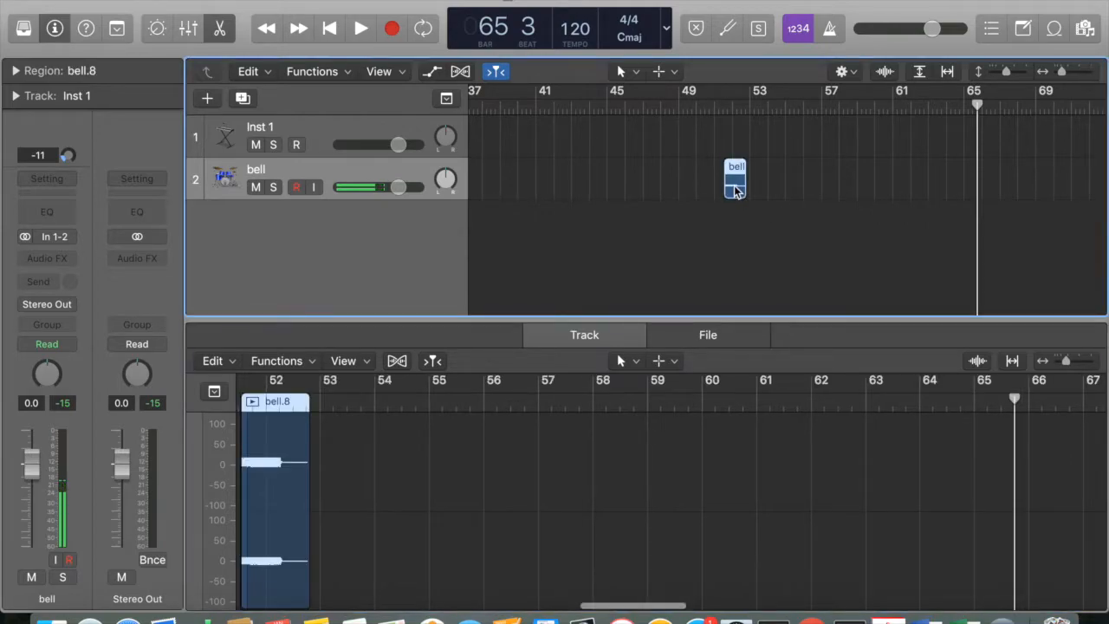
scroll(394, 537, "left", 5)
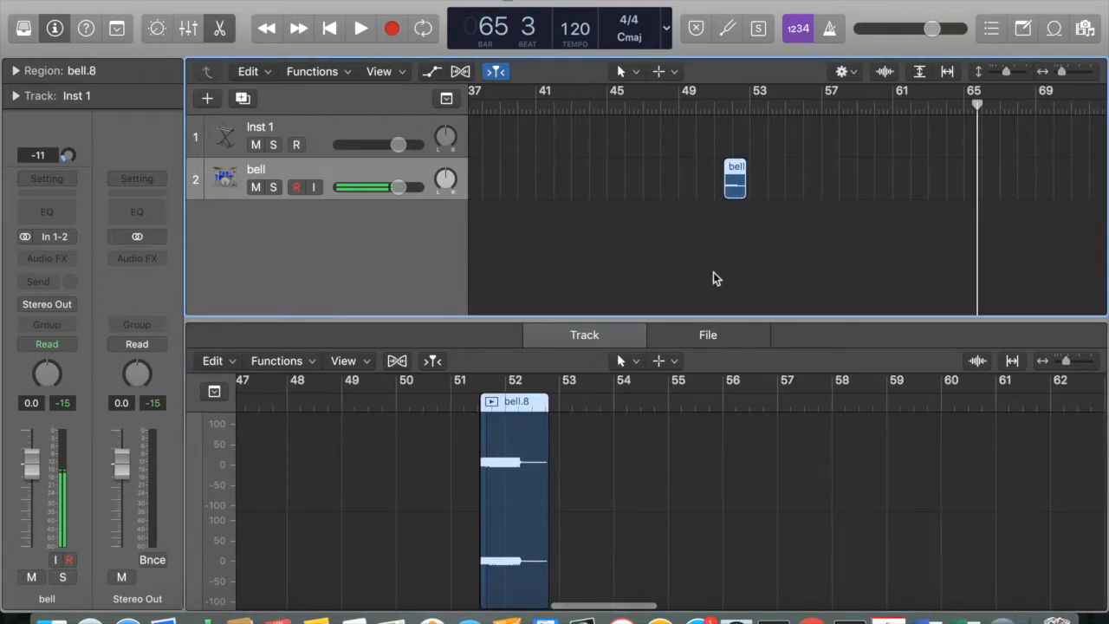
scroll(713, 215, "down", 5)
scroll(712, 215, "up", 1)
scroll(711, 192, "up", 8)
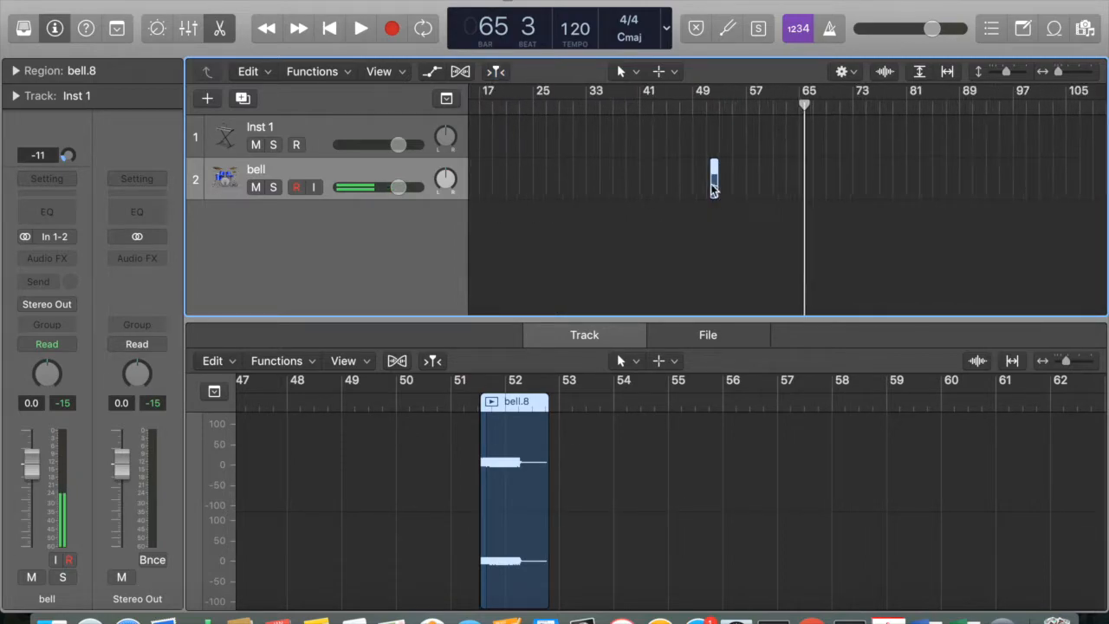
left_click_drag(706, 182, 483, 178)
Step: Play the moved bell.8 region from the beginning of the project
key("Return")
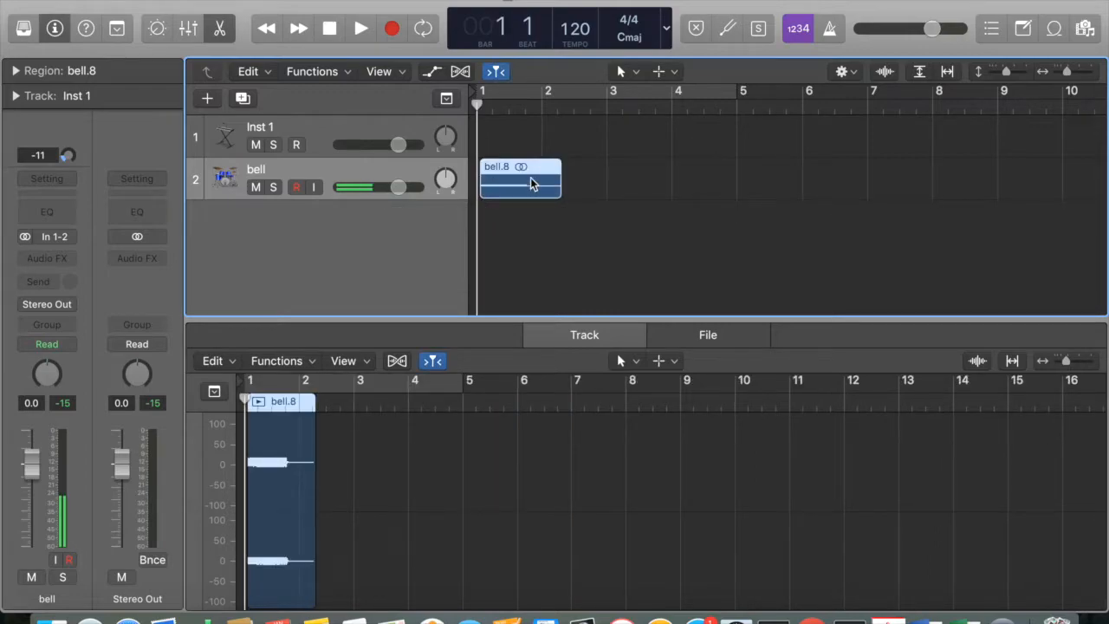
key("space")
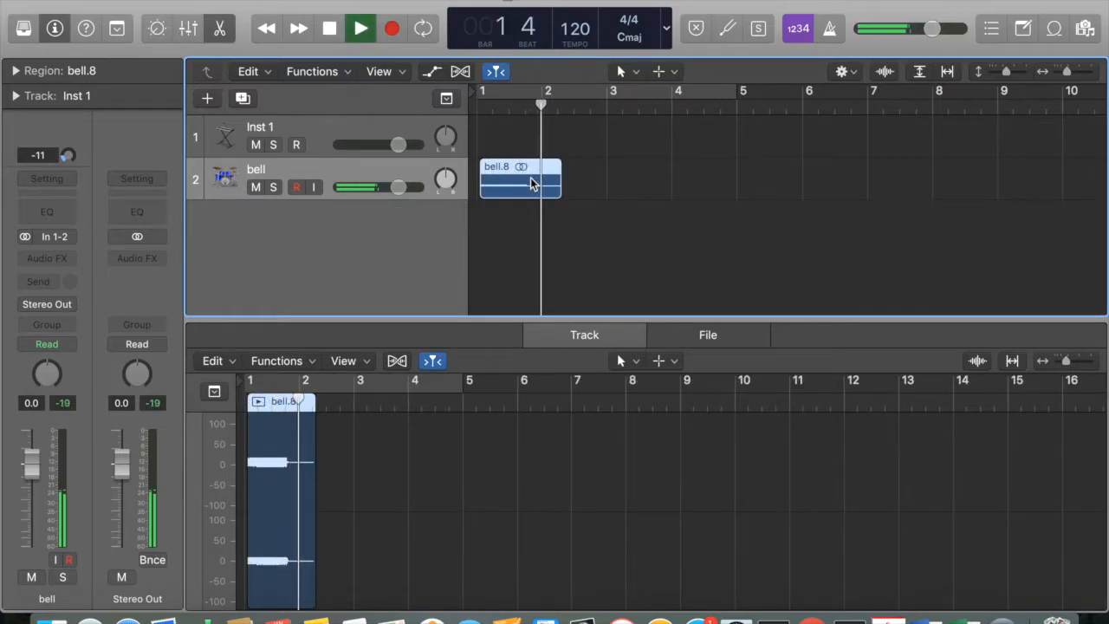
key("space")
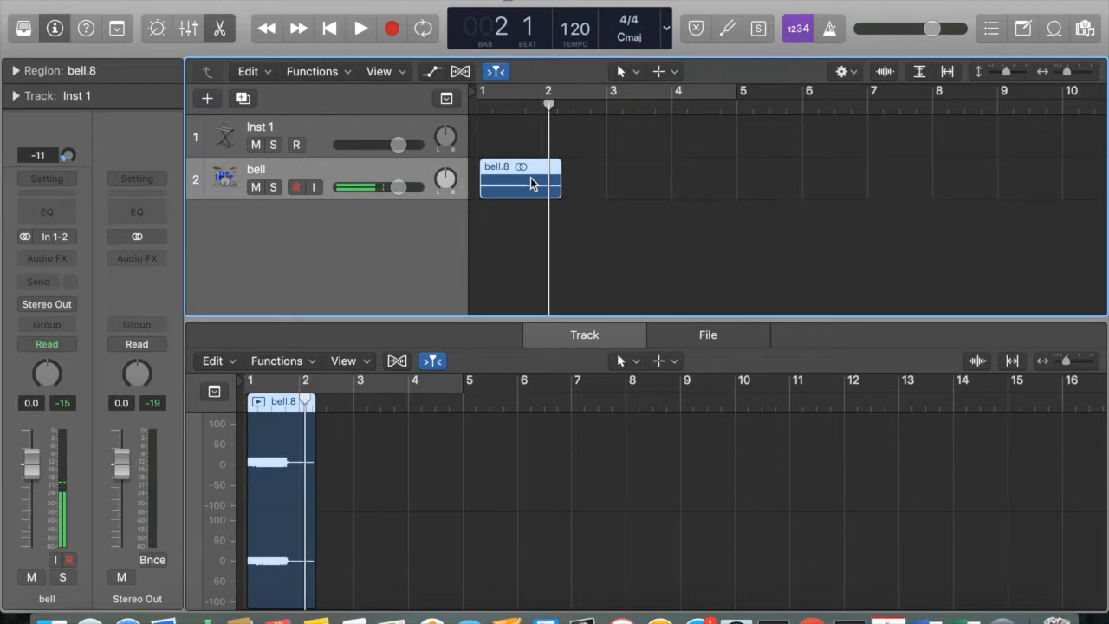
Step: Open the EXS24 sampler on the Inst 1 track, open its Instrument Editor, and try the C3 key
left_click(316, 123)
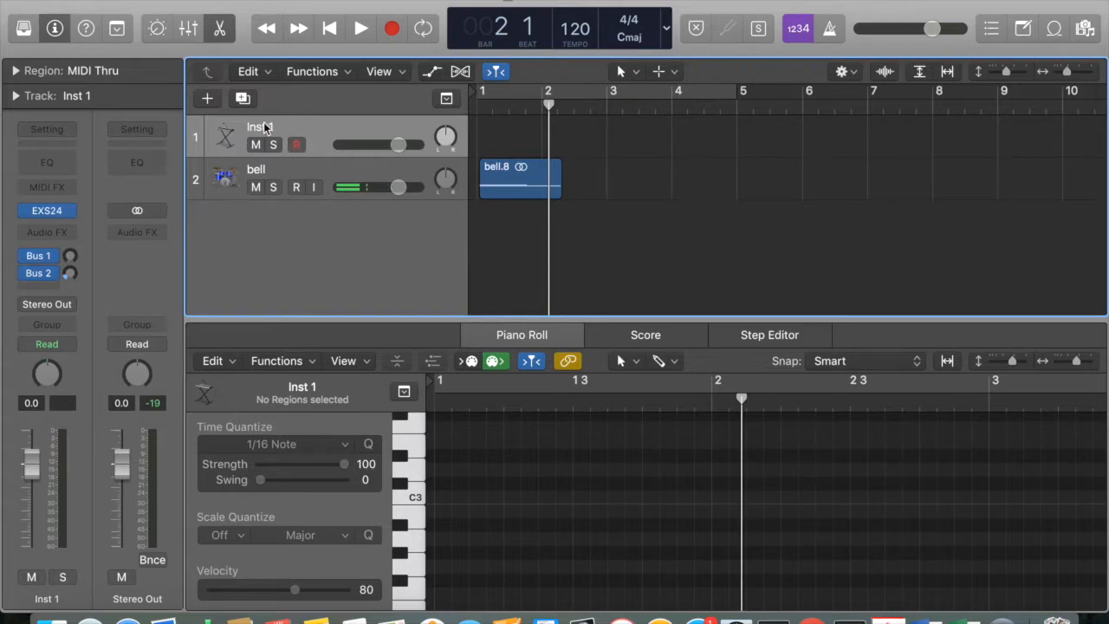
left_click(52, 210)
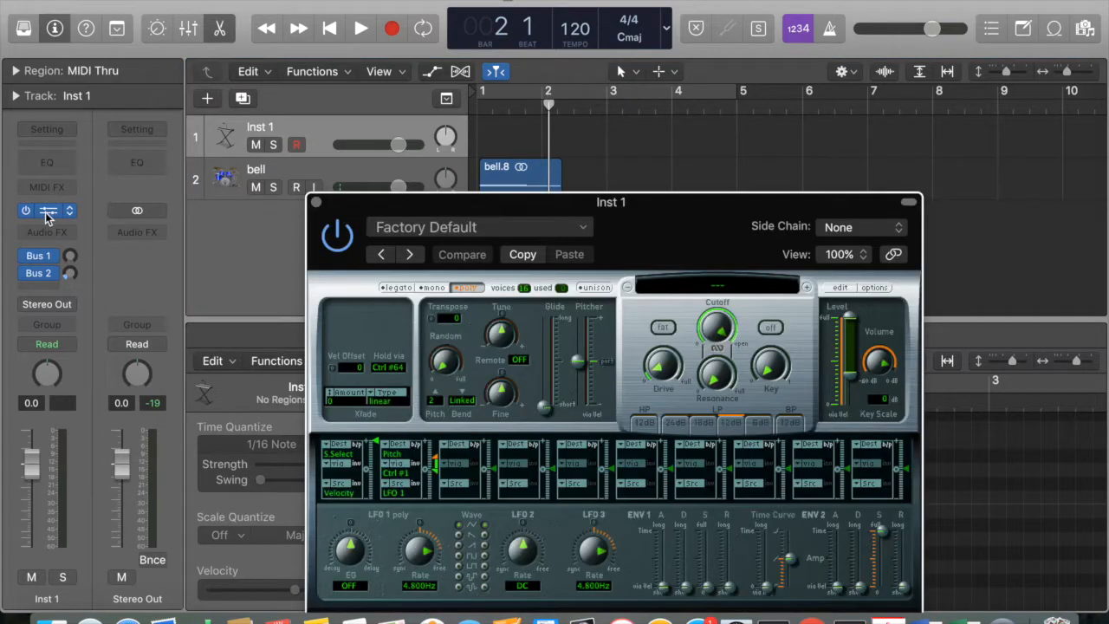
left_click_drag(704, 221, 512, 261)
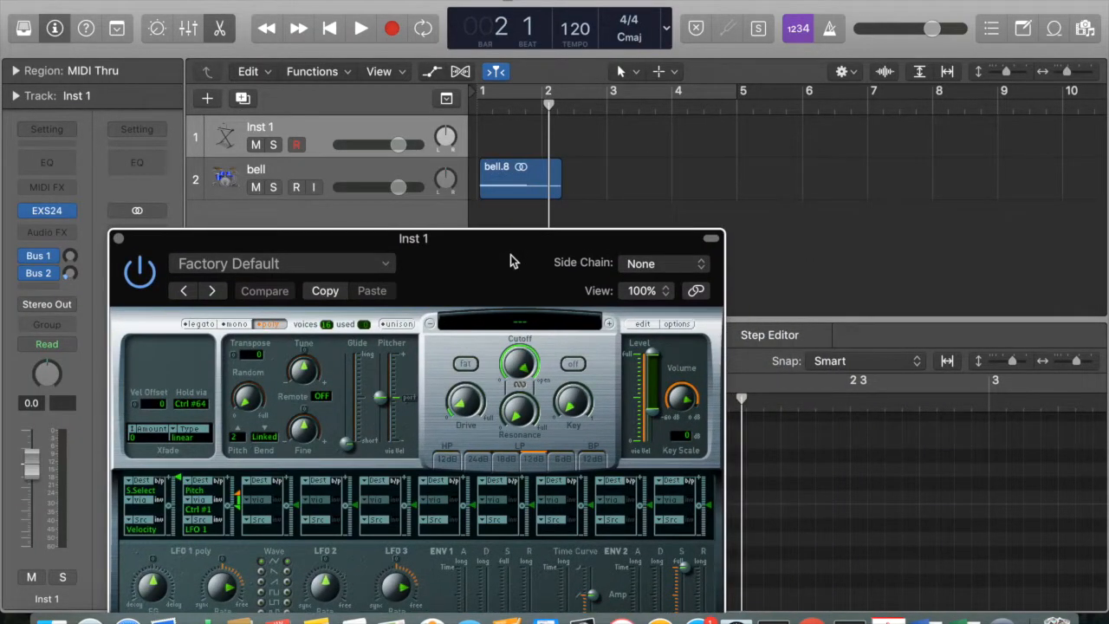
left_click(642, 324)
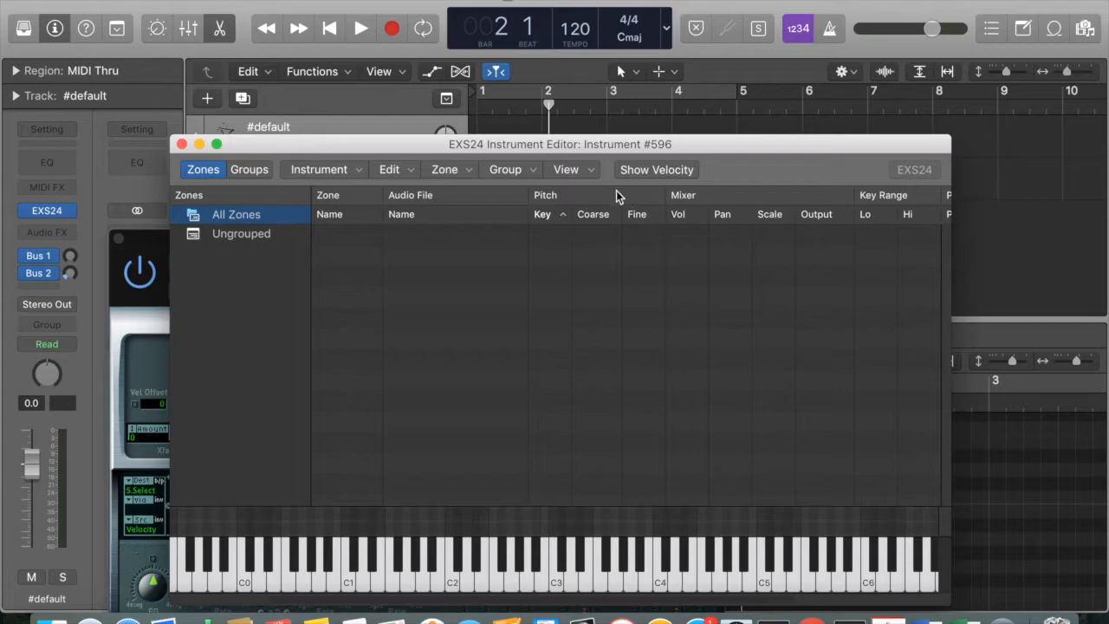
left_click_drag(627, 149, 778, 84)
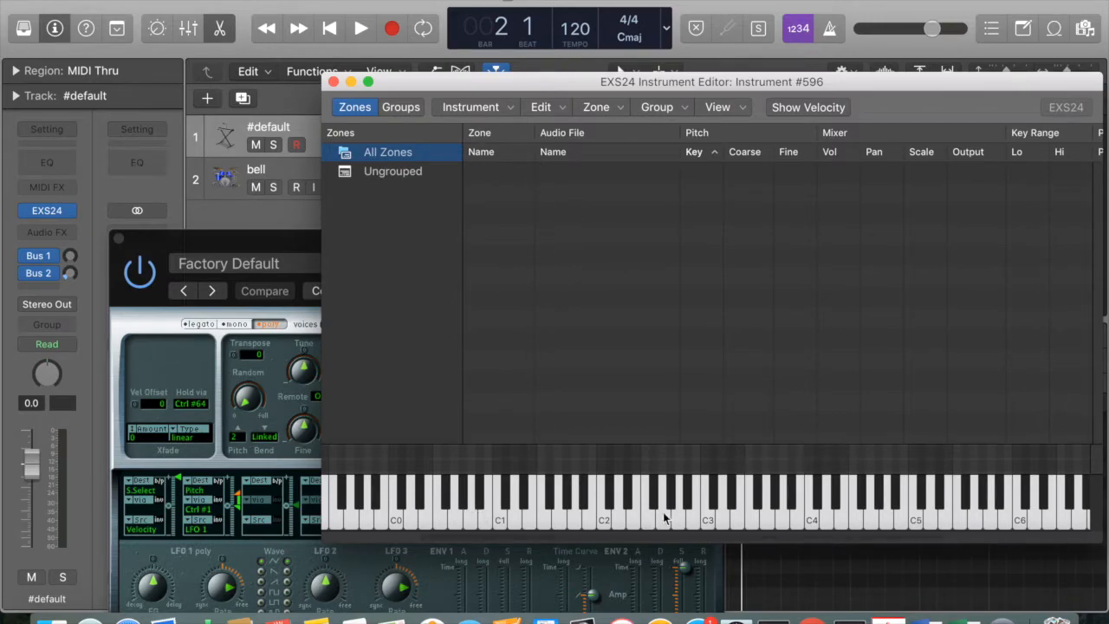
left_click(703, 520)
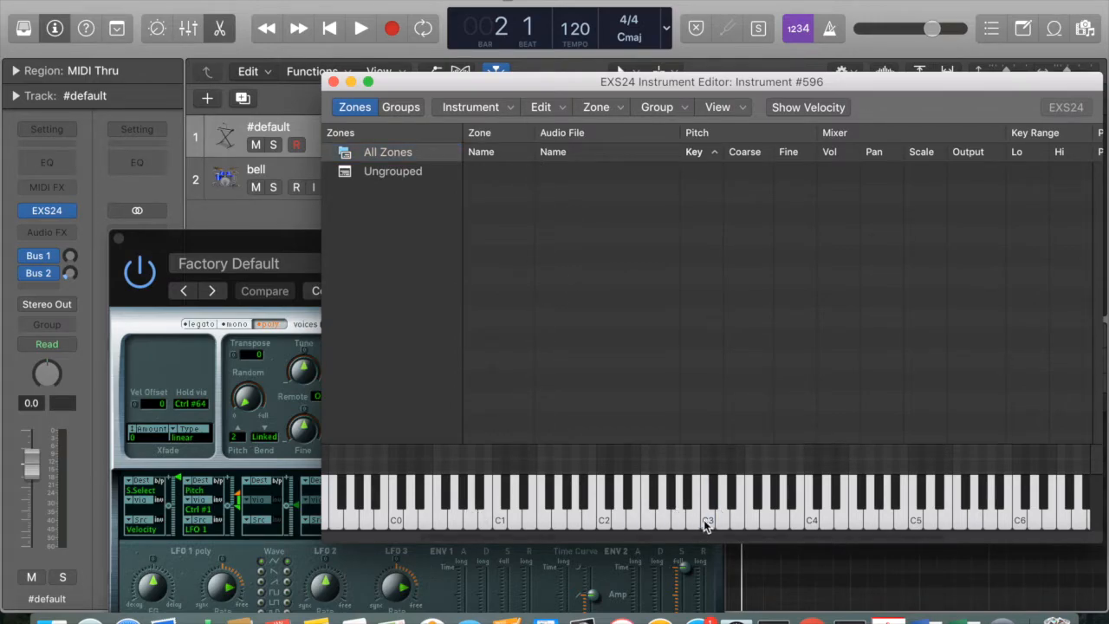
Step: Add the bell.8 region to the EXS24 Instrument Editor as a new zone, keeping the region on the track
left_click_drag(597, 84, 583, 235)
left_click_drag(519, 168, 632, 347)
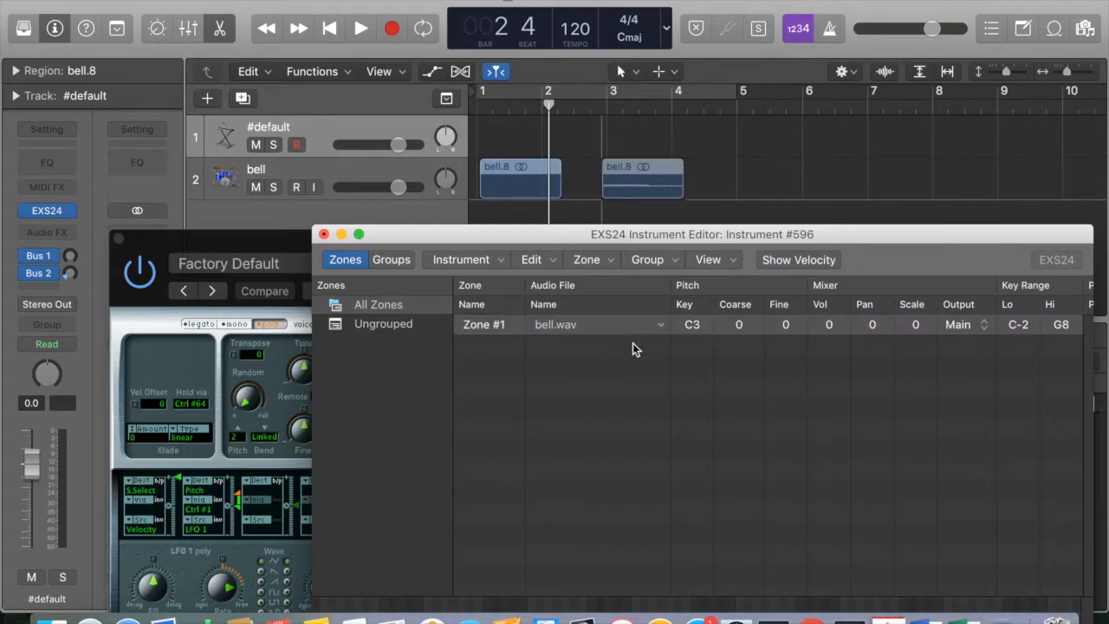
left_click_drag(636, 240, 569, 66)
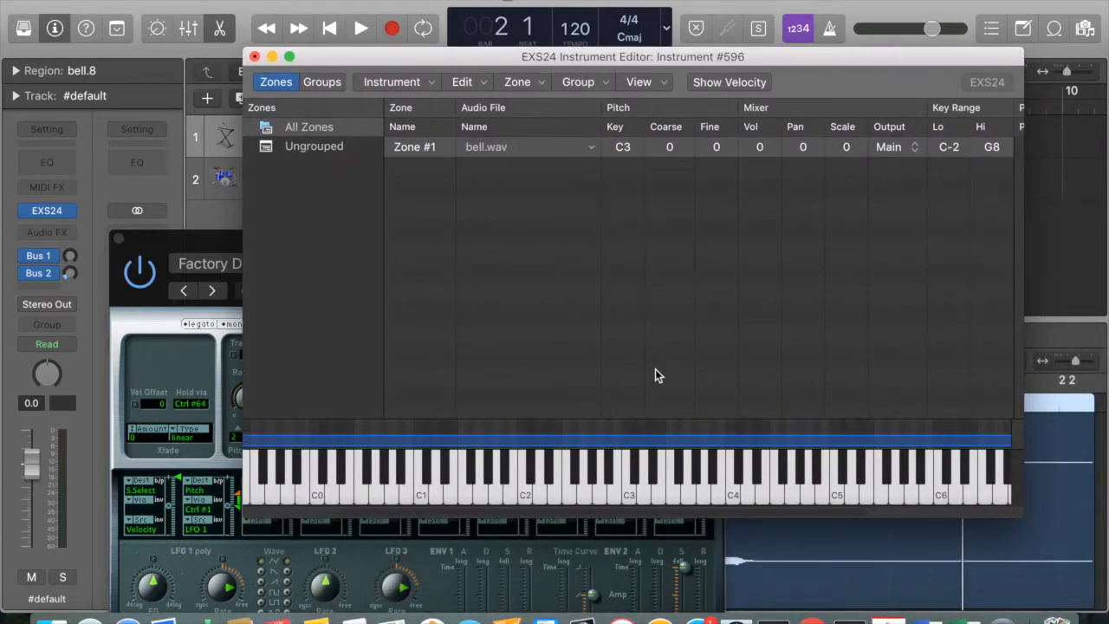
Step: Audition the bell sample on the Instrument Editor's keyboard, from C2 up to and around C3
left_click_drag(529, 492, 634, 500)
left_click(650, 496)
left_click(629, 495)
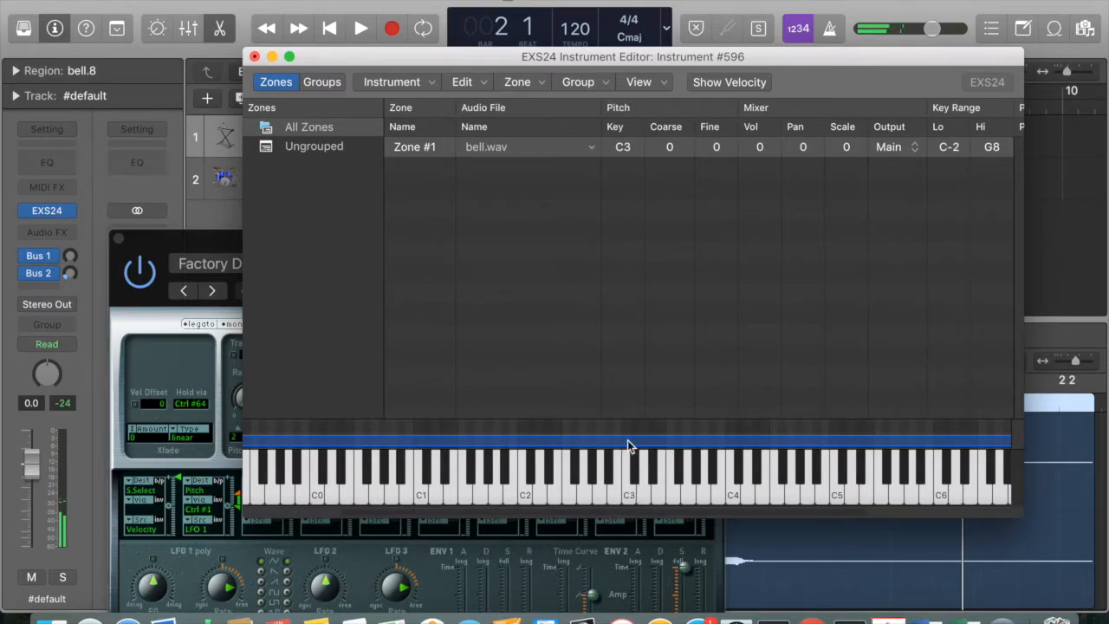
left_click(622, 150)
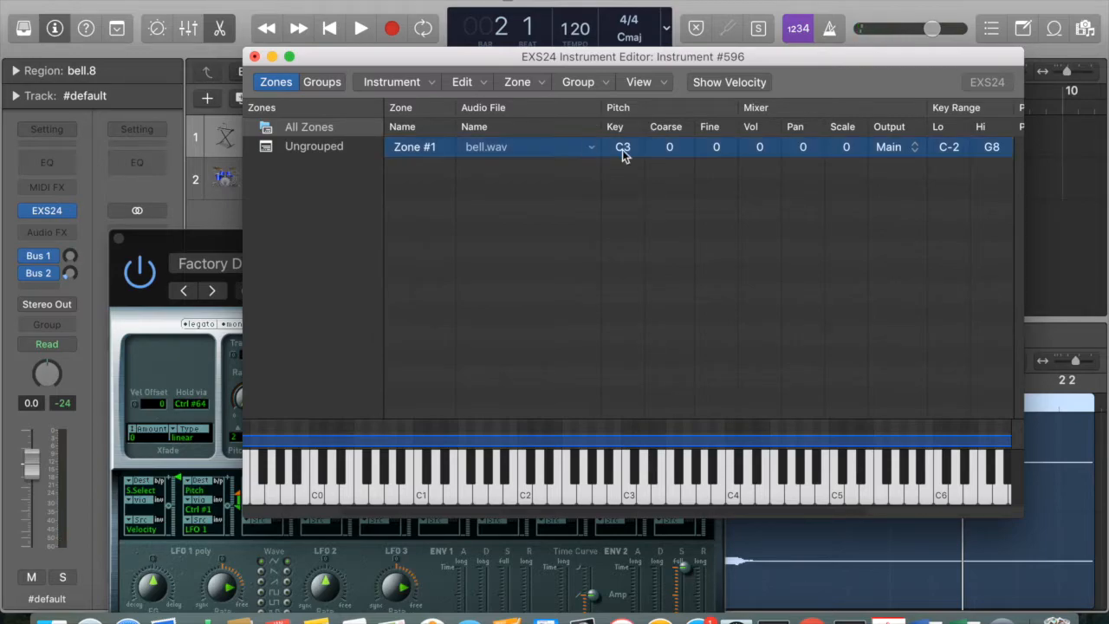
left_click(628, 503)
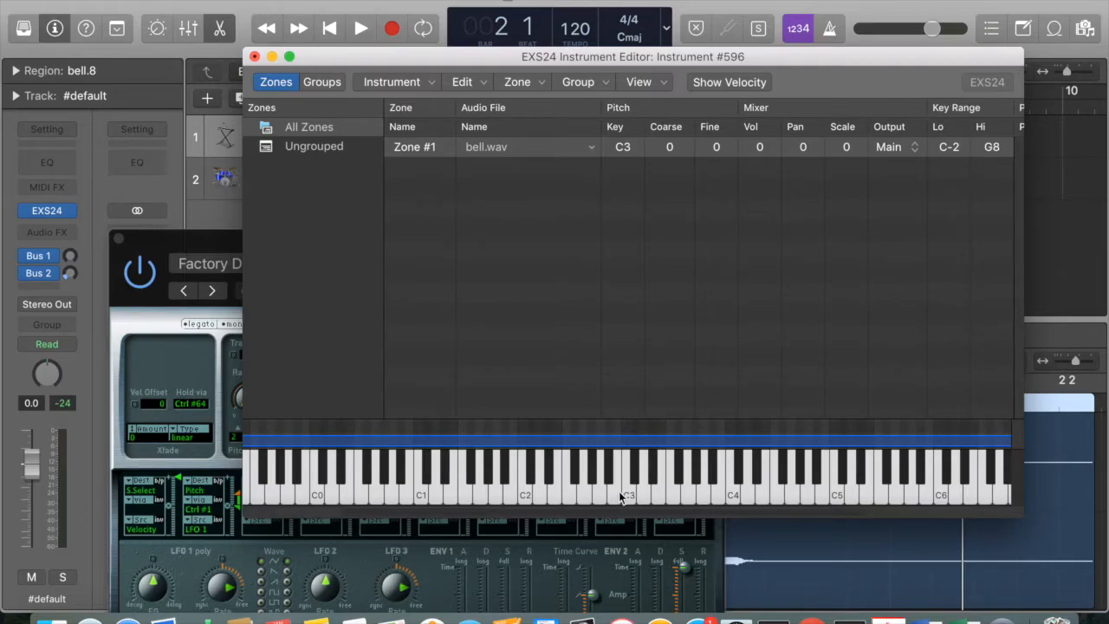
left_click(611, 500)
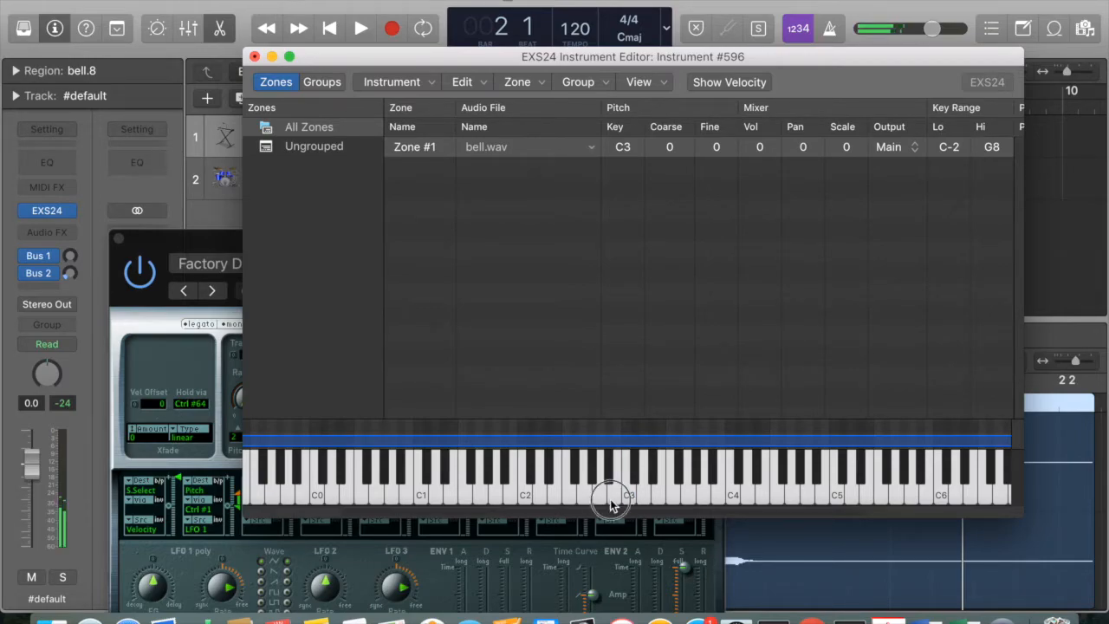
left_click(610, 481)
left_click(591, 476)
left_click(584, 485)
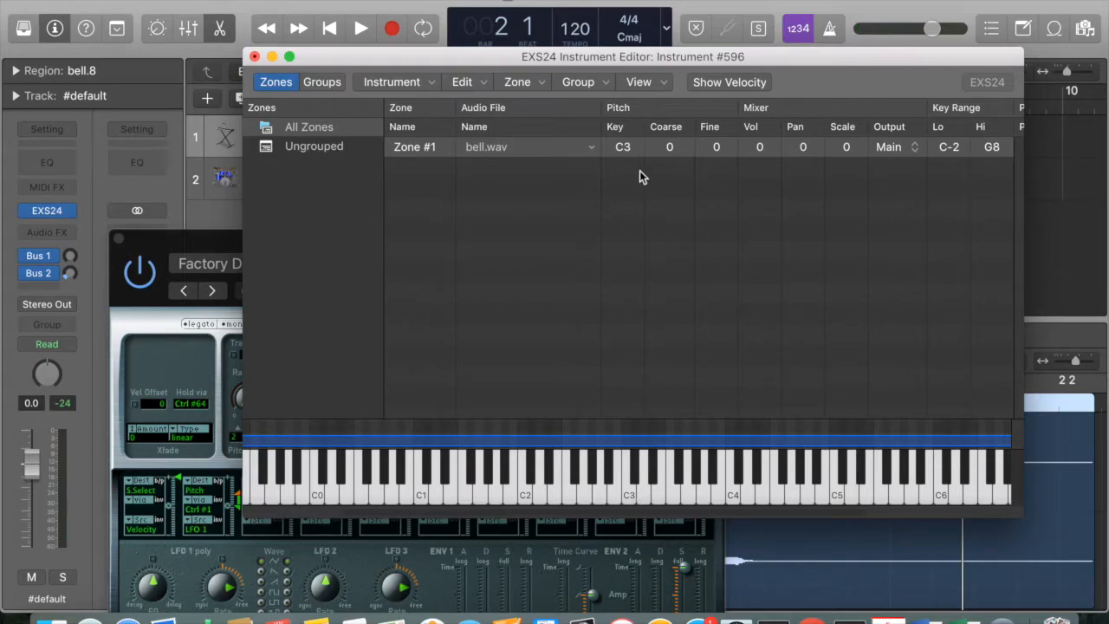
Step: Set the root pitch key of the bell.wav zone to D3
double_click(624, 149)
type("d3")
key("Return")
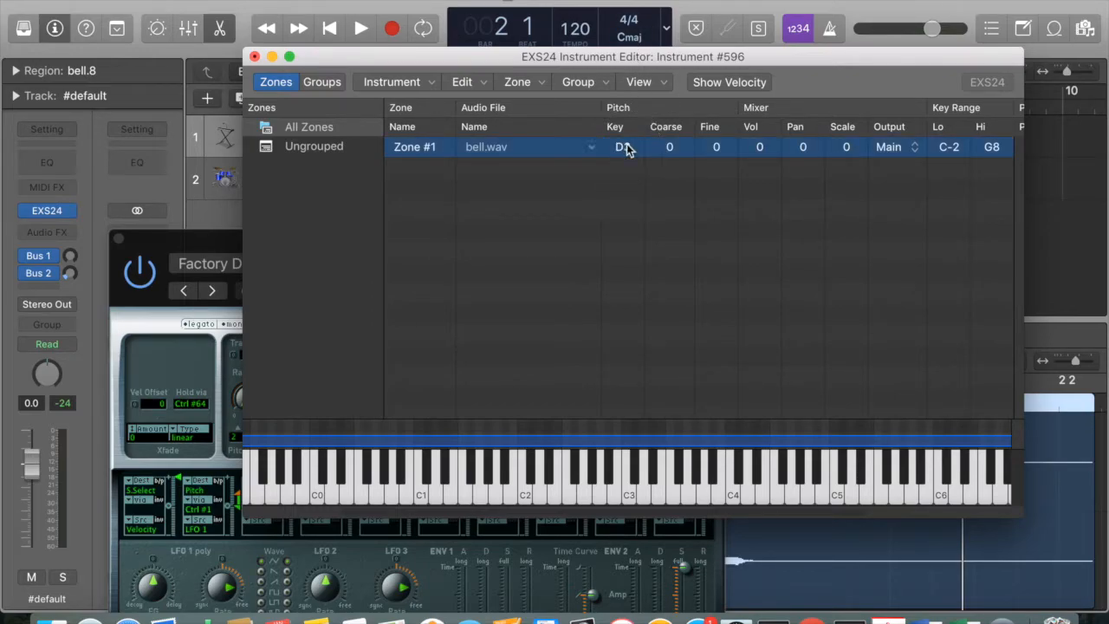
Step: Audition the retuned zone on the editor's keyboard, playing C3 and D3 and sweeping up from D2 to D3
left_click(628, 493)
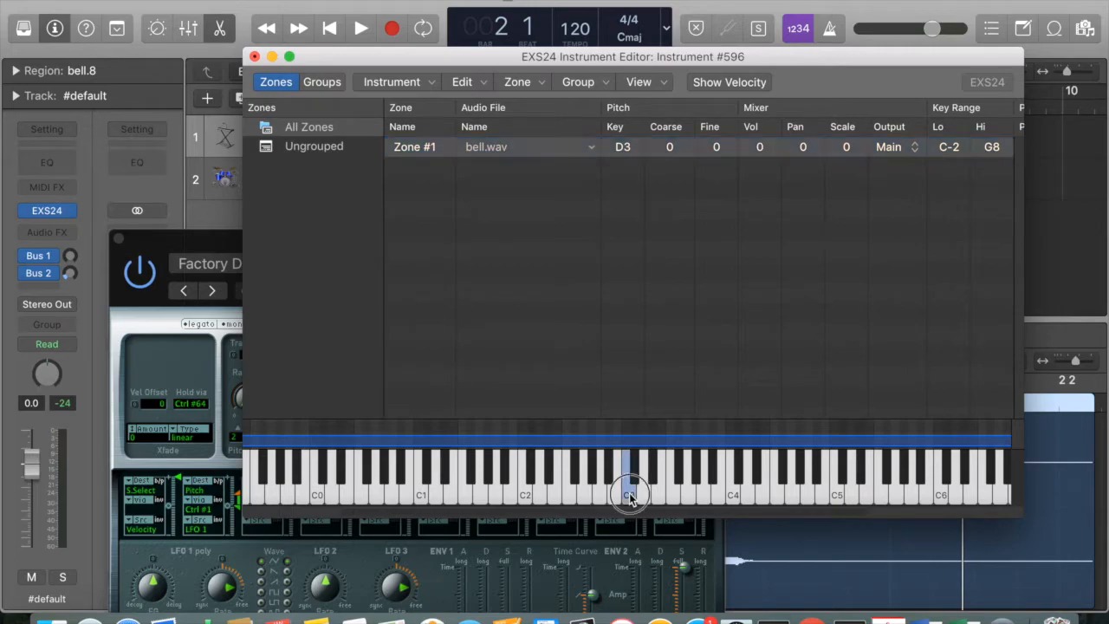
left_click(644, 495)
left_click(629, 493)
left_click(538, 499)
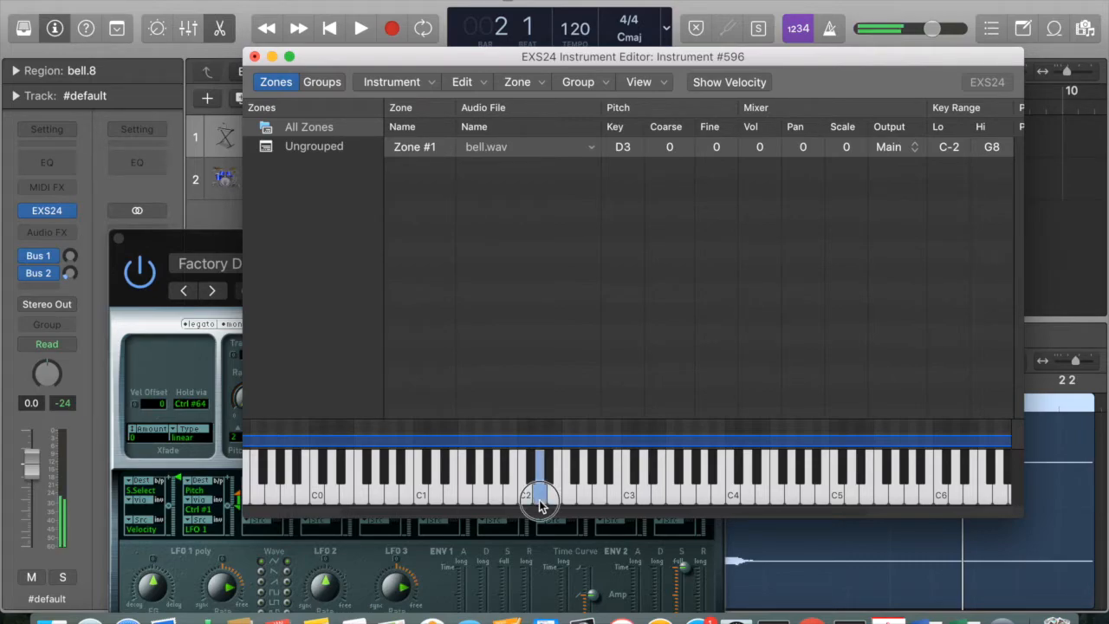
left_click_drag(539, 500, 649, 500)
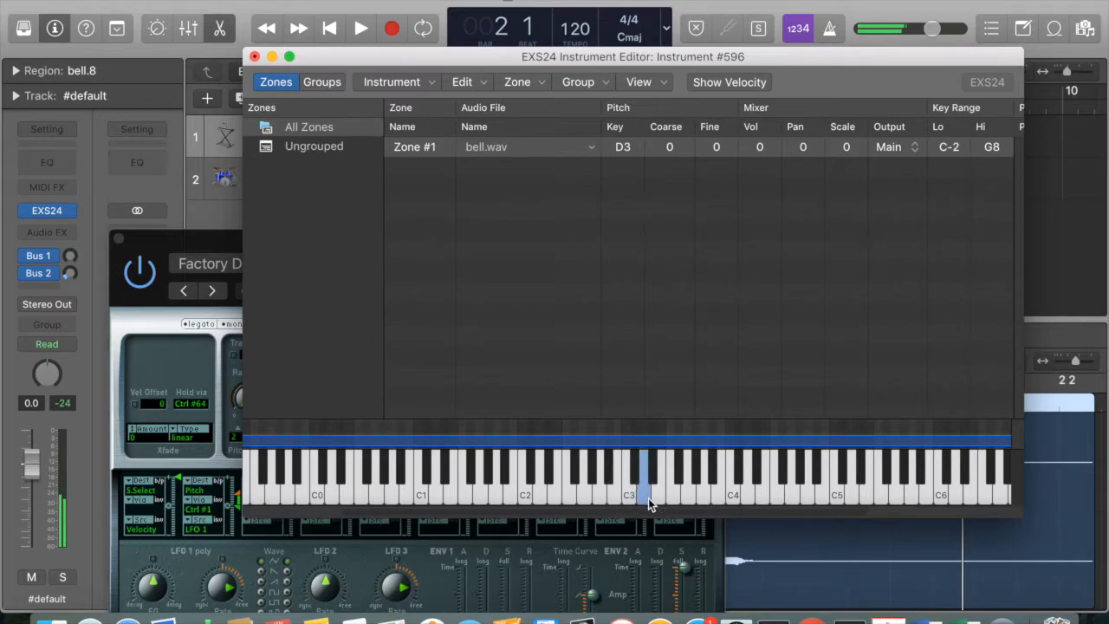
Step: Show the Musical Typing keyboard and play the bell instrument, raising the octave to C2
left_click(504, 0)
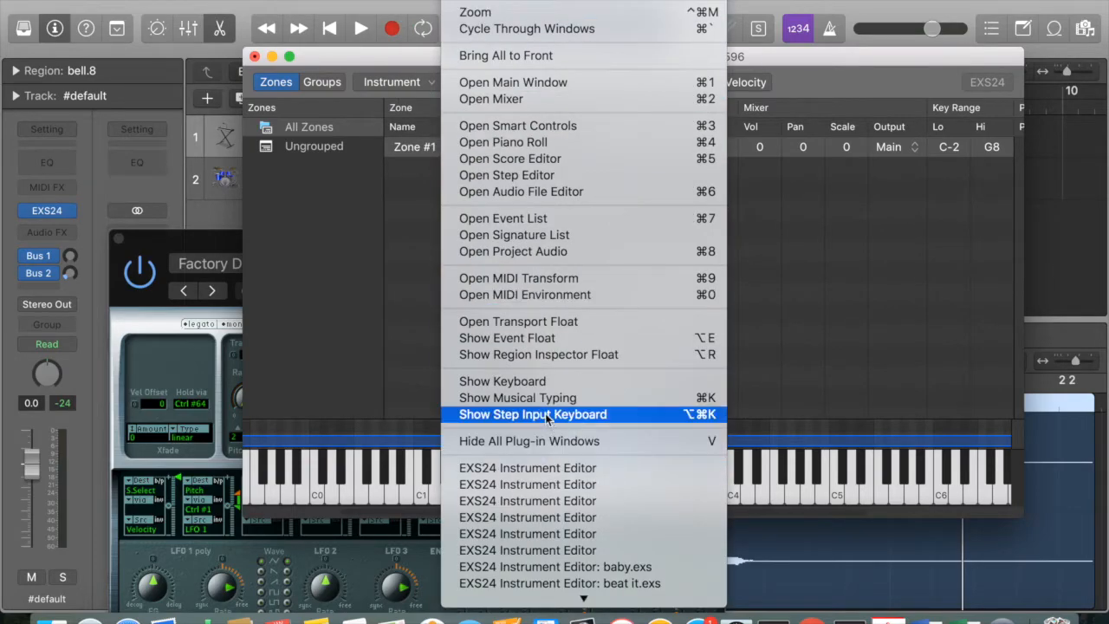
left_click(543, 397)
key("h")
key("k")
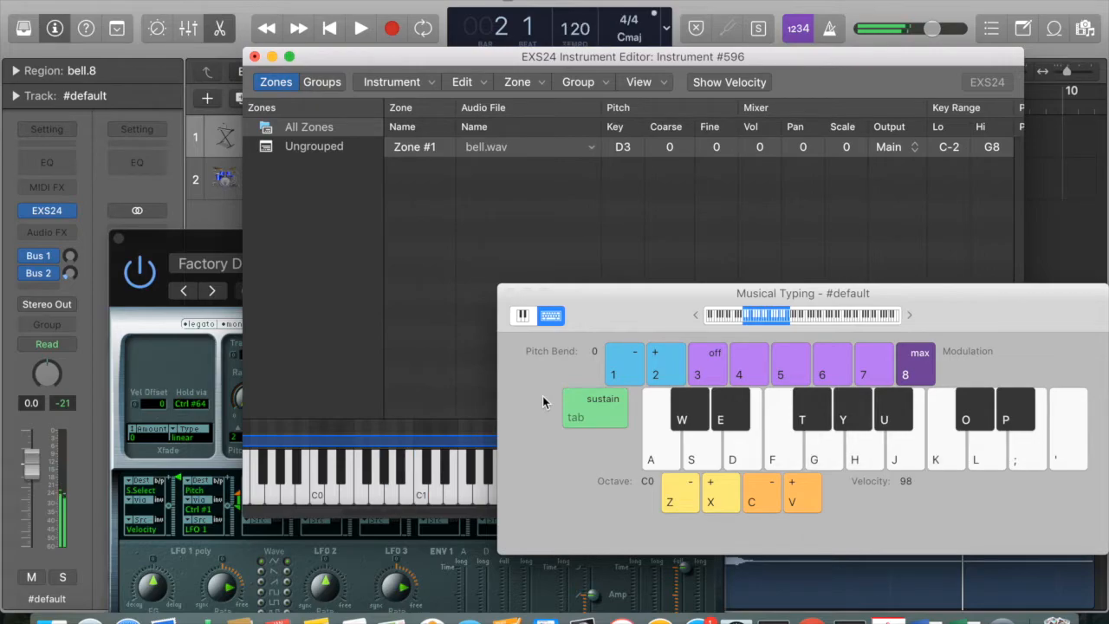
key("x")
key("j")
key("l")
key("x")
key("a")
key("d")
key("g")
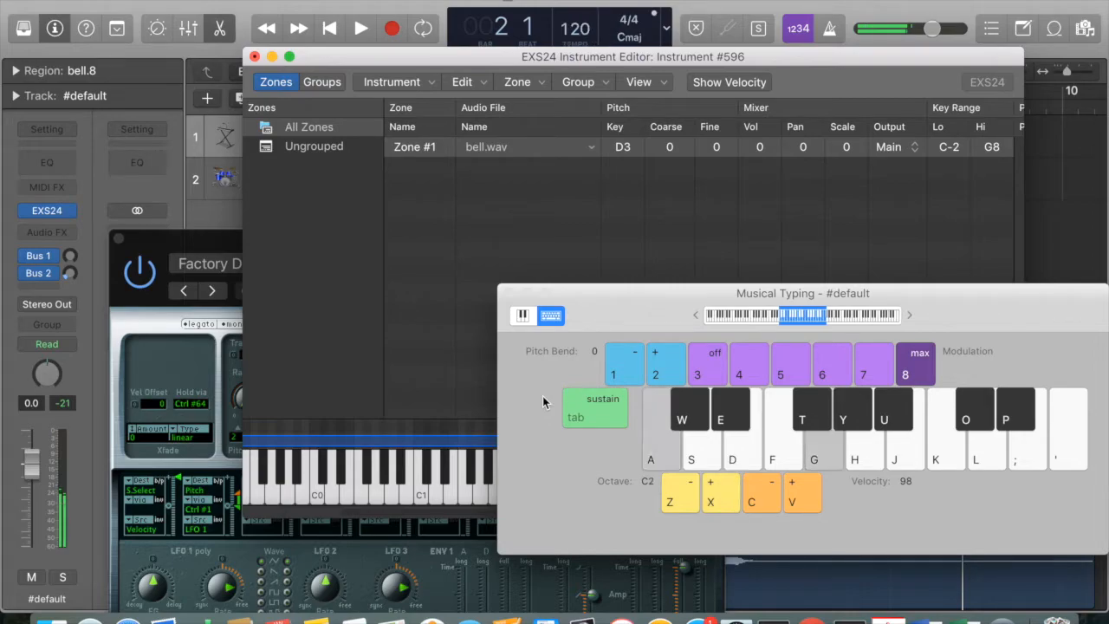
Step: Play the broken chords C-F-A and C-E-G on the bell instrument with Musical Typing
key("a")
key("f")
key("h")
key("a")
key("d")
key("g")
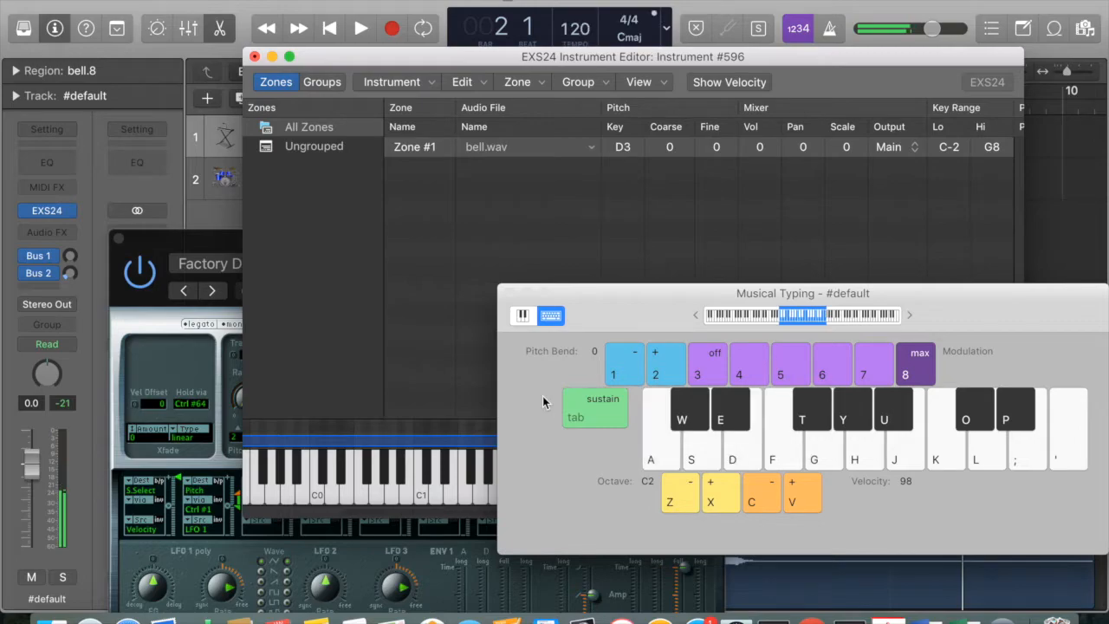
Step: Close the Instrument Editor, saving the bell instrument as "JG_Sample 4" in the Sampler Instruments folder
left_click_drag(389, 61, 360, 1)
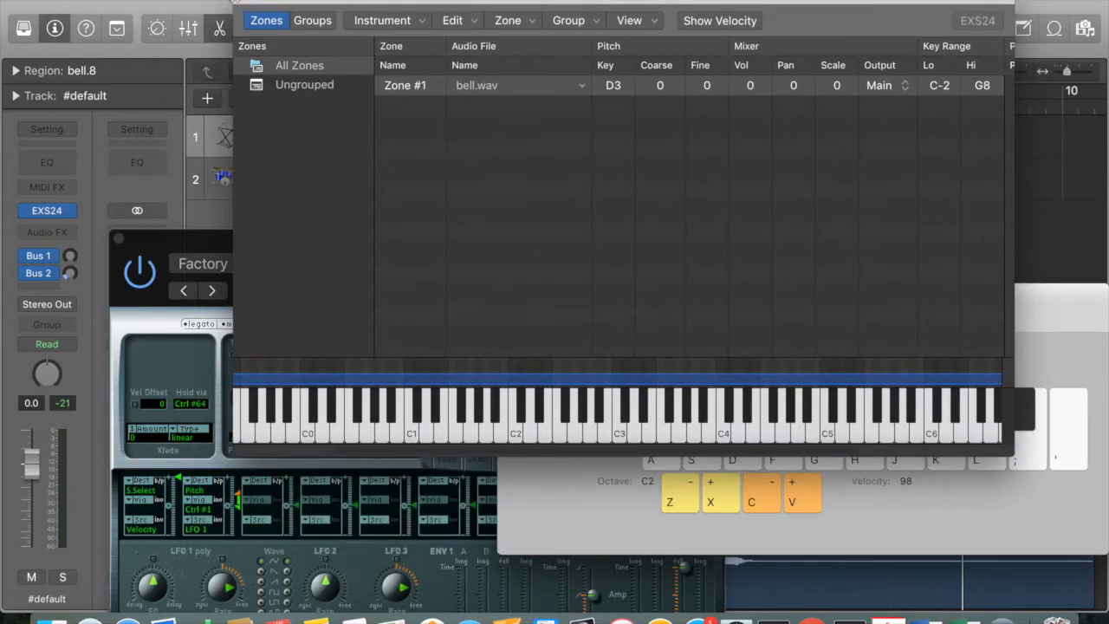
left_click(243, 2)
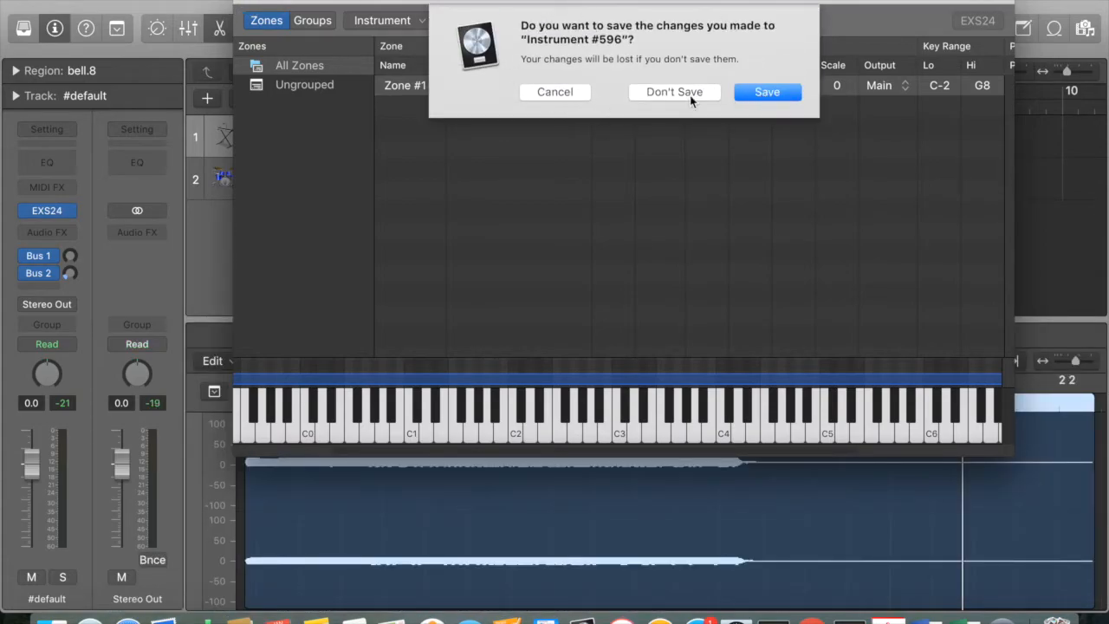
left_click(755, 91)
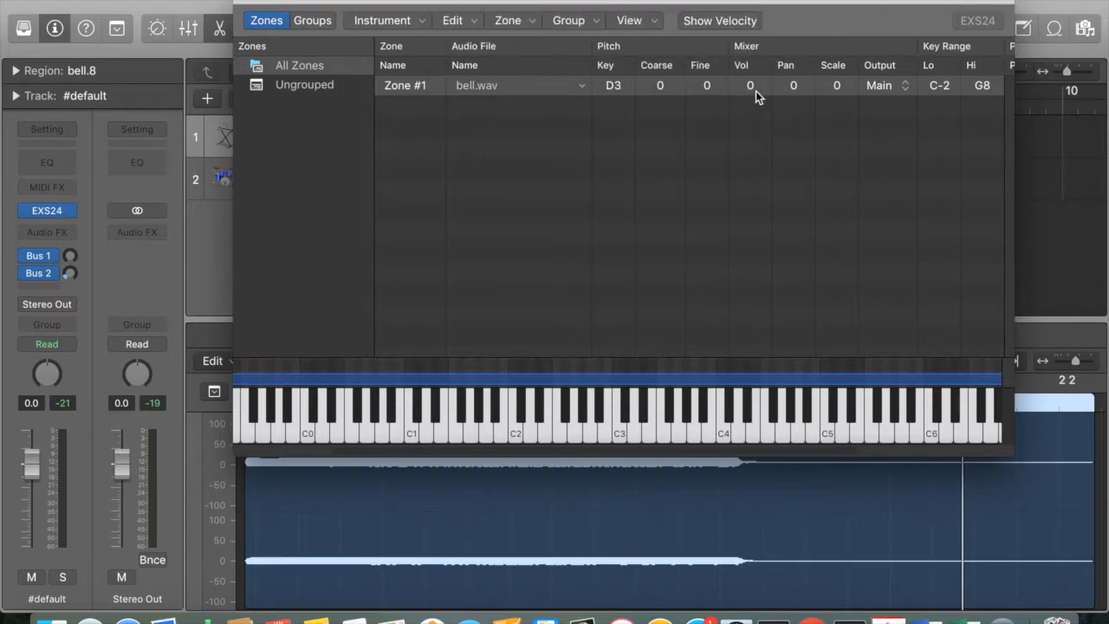
key("BackSpace")
type("JG_Sample ")
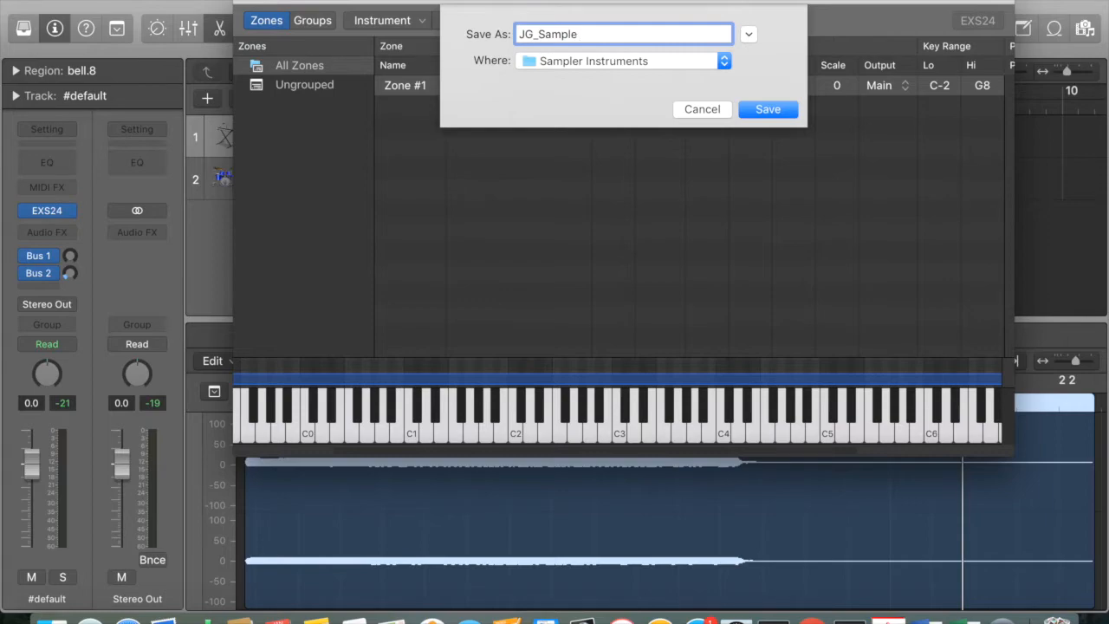
type("4")
key("Return")
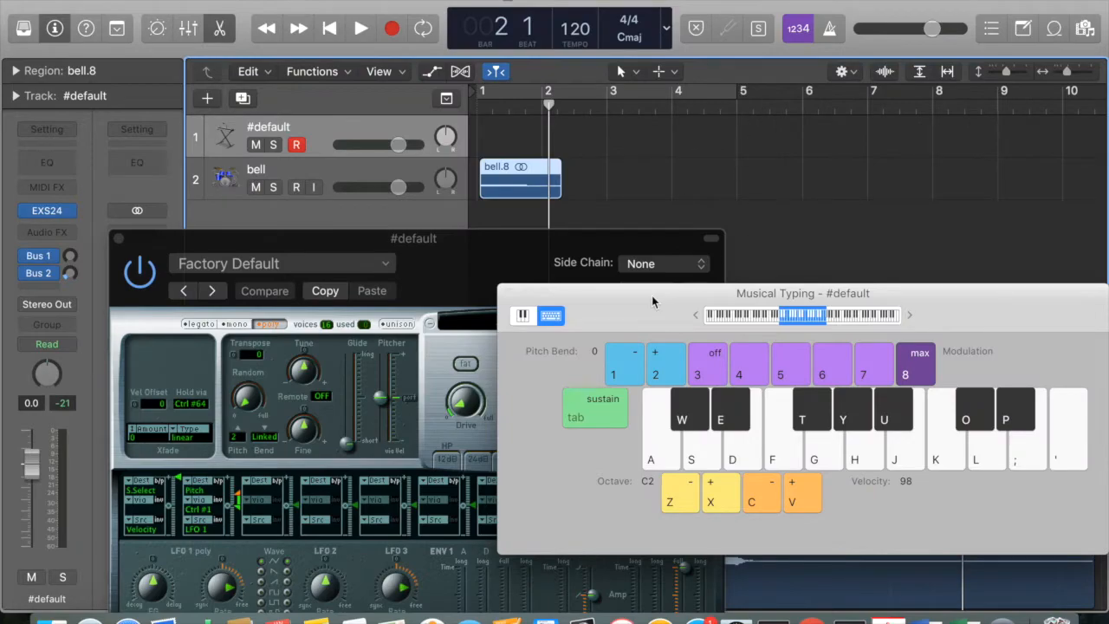
Step: Close the Musical Typing keyboard and choose JG_Sample 4 as the EXS24's instrument
left_click_drag(653, 301, 784, 387)
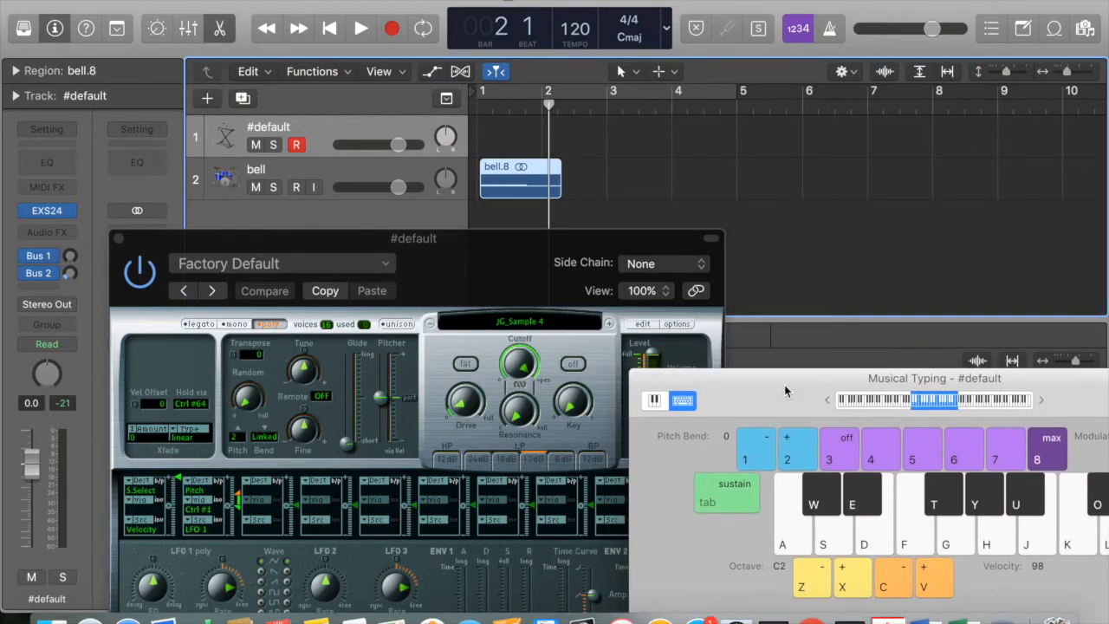
left_click(639, 379)
left_click(530, 318)
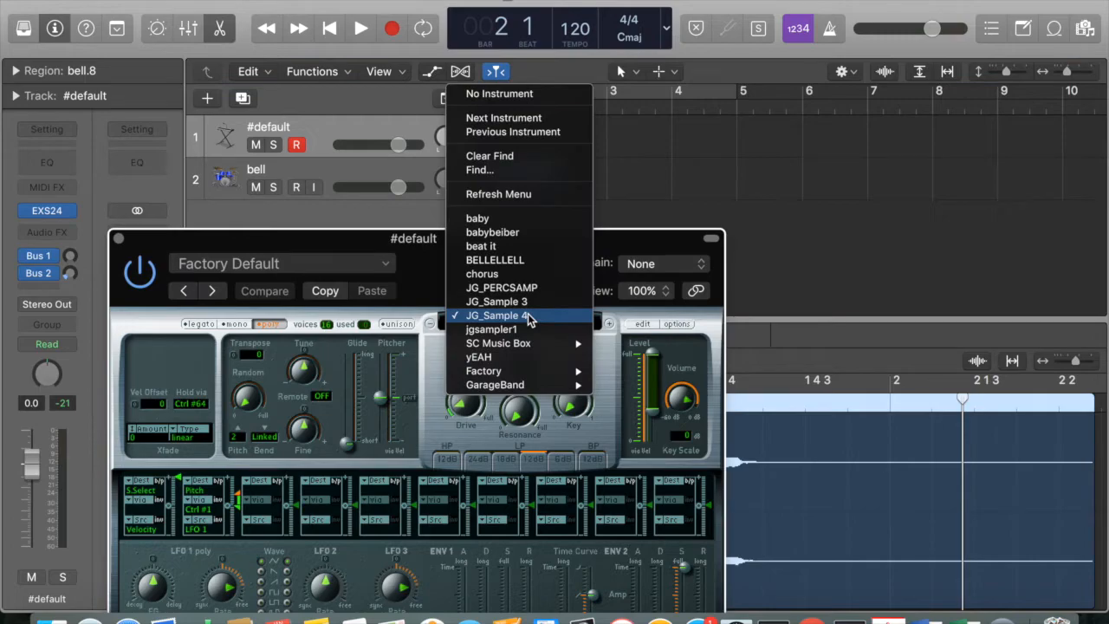
left_click(525, 317)
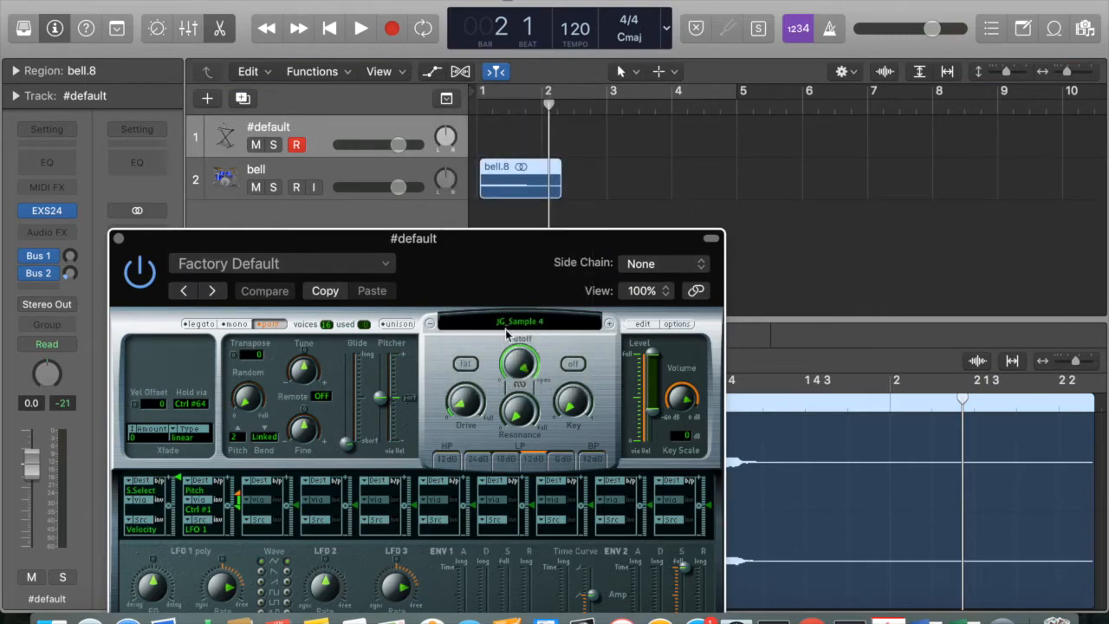
Step: Look at the saved sampler instruments in the EXS24's list and move the plug-in window clear of the tracks
left_click_drag(529, 255, 450, 41)
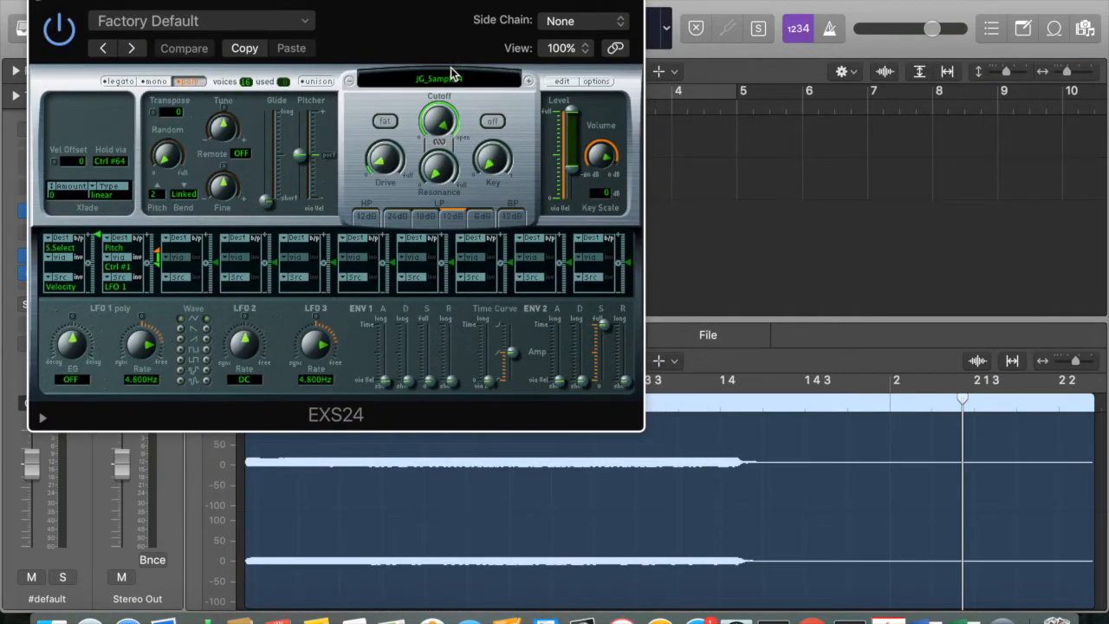
left_click_drag(403, 2, 627, 191)
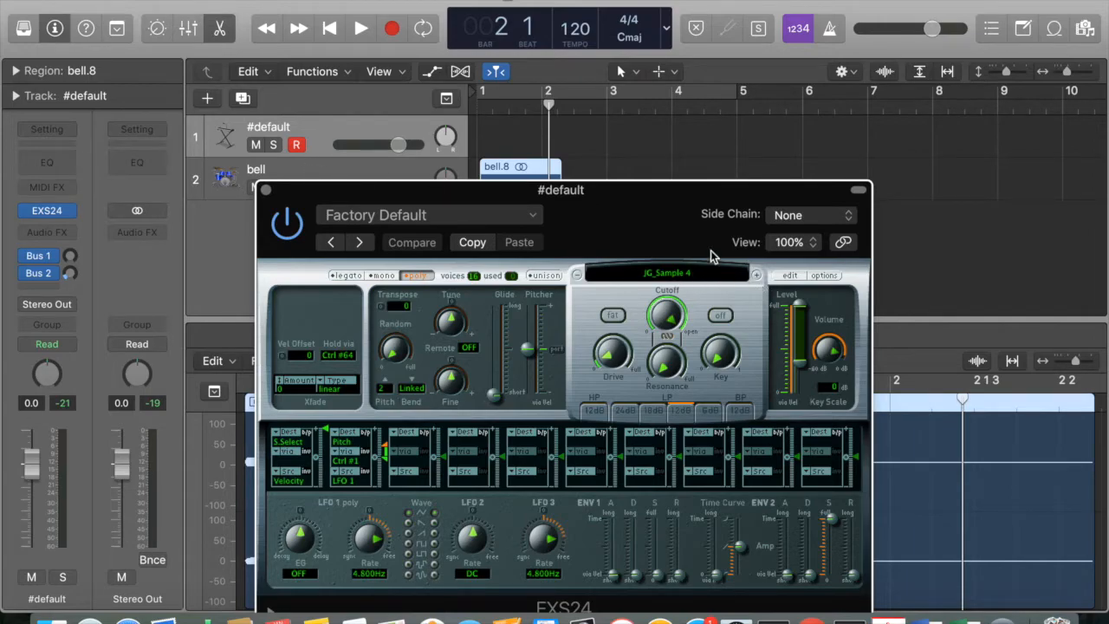
left_click(683, 275)
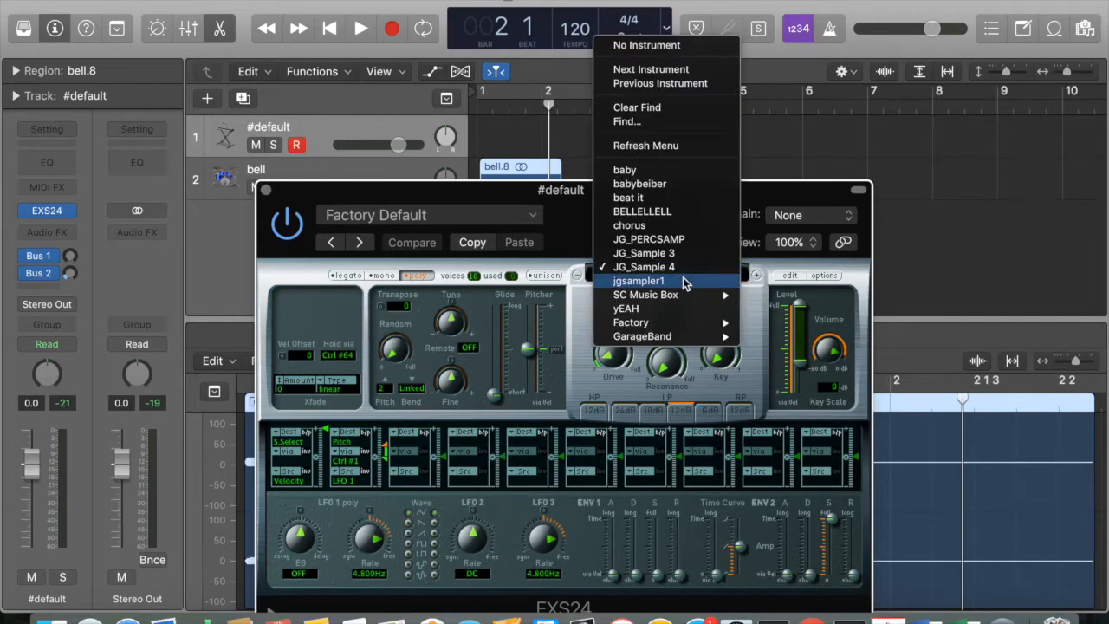
mouse_move(677, 291)
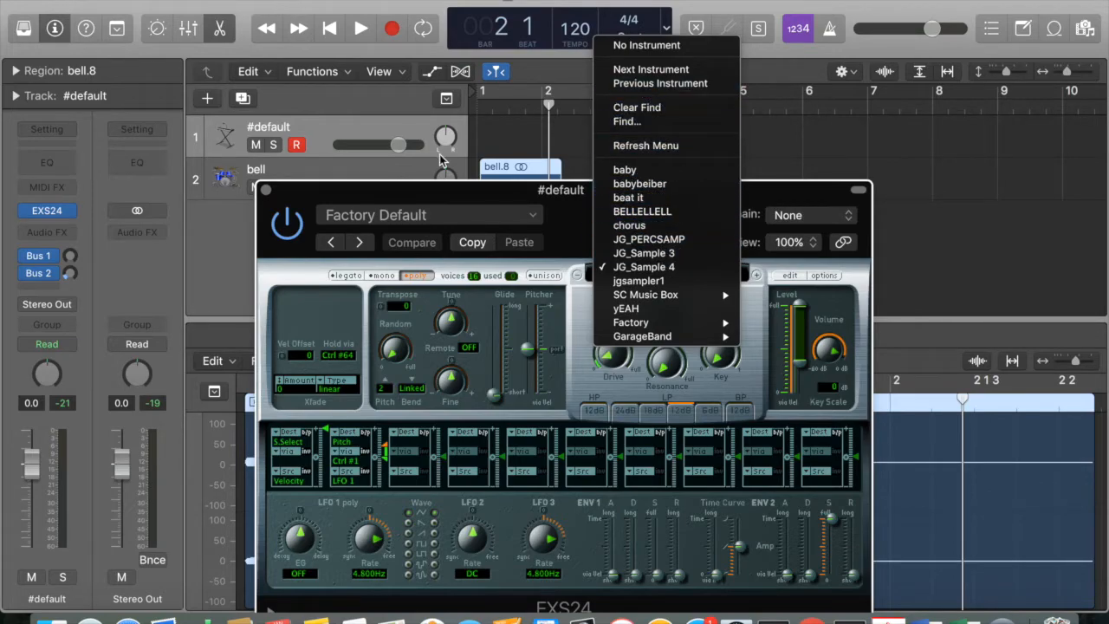
left_click(295, 186)
left_click_drag(287, 191, 500, 232)
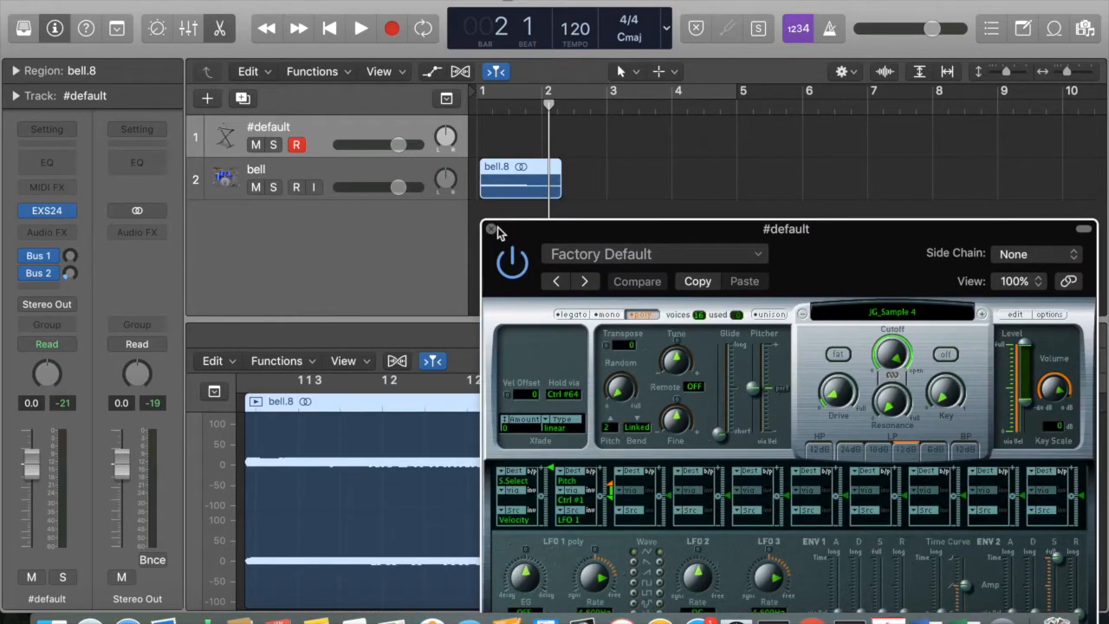
left_click_drag(496, 234, 524, 271)
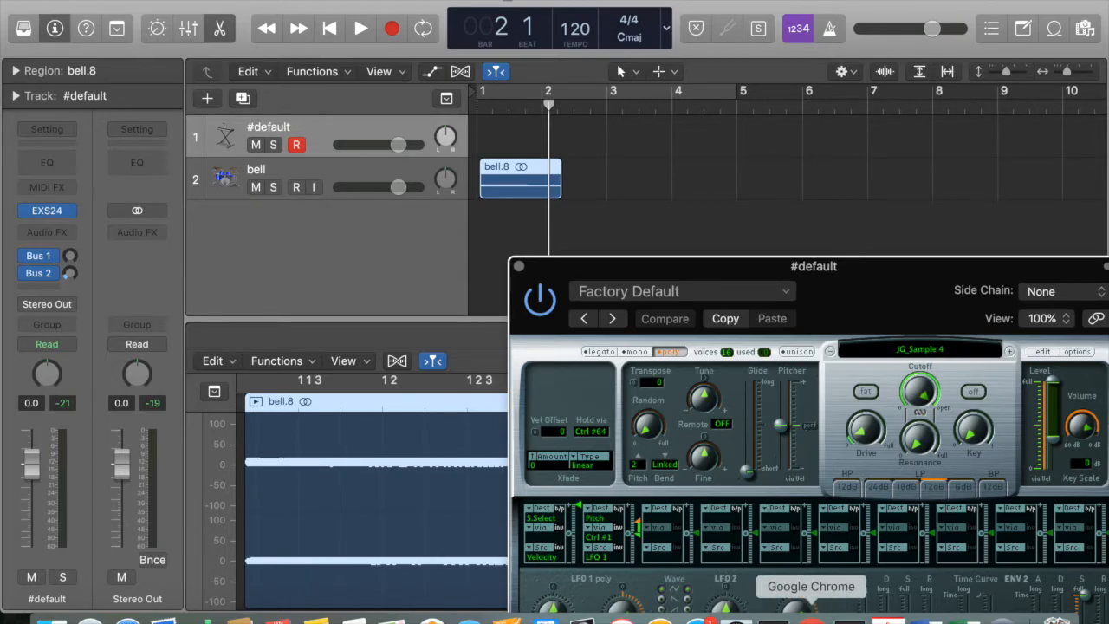
Step: Import bach_prelude_c_minor.mid from the Downloads folder into the arrangement, including its tempo information
left_click(51, 615)
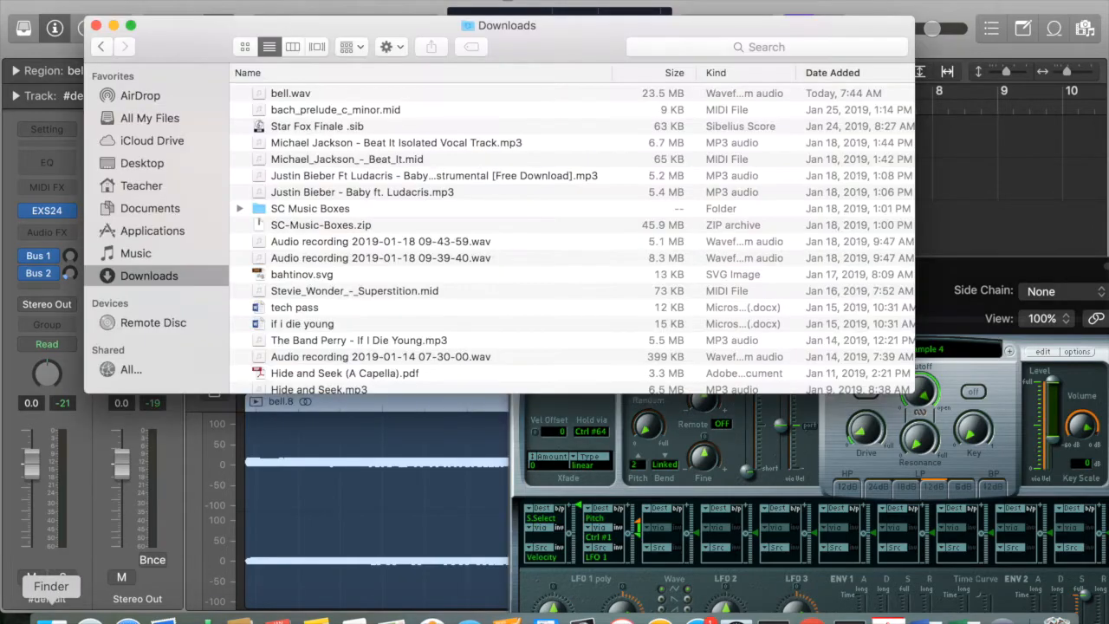
left_click_drag(351, 24, 240, 203)
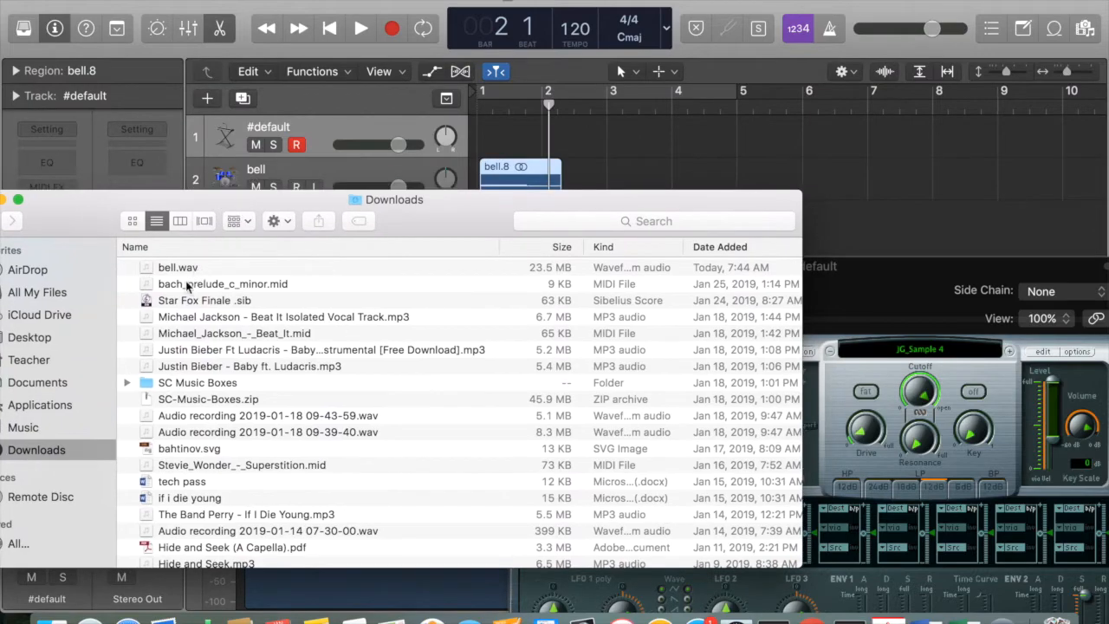
left_click_drag(171, 286, 845, 222)
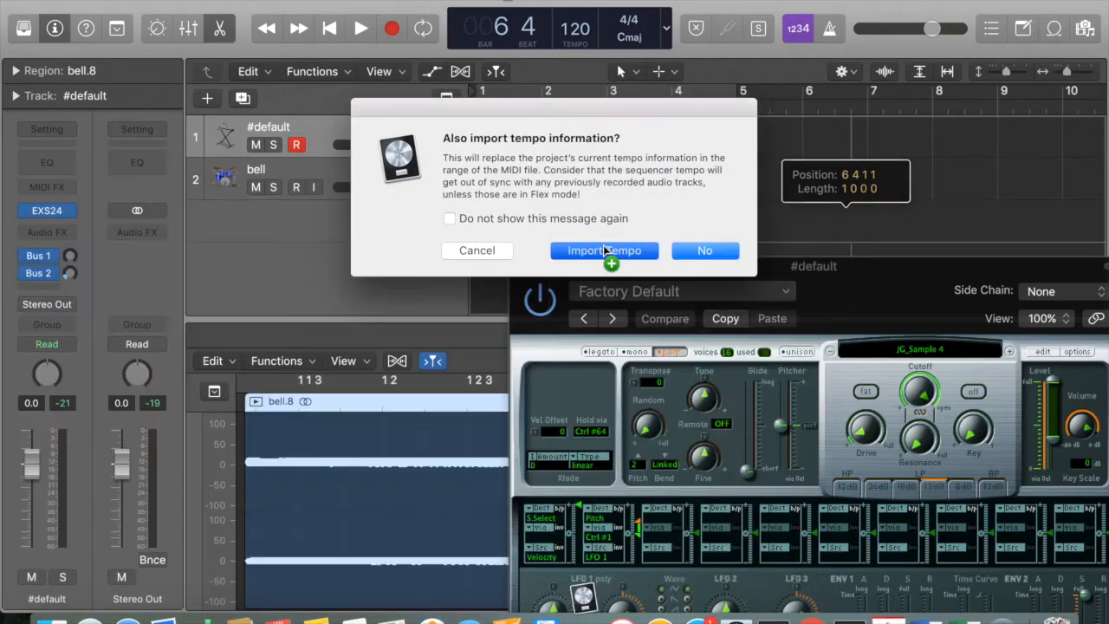
left_click(603, 245)
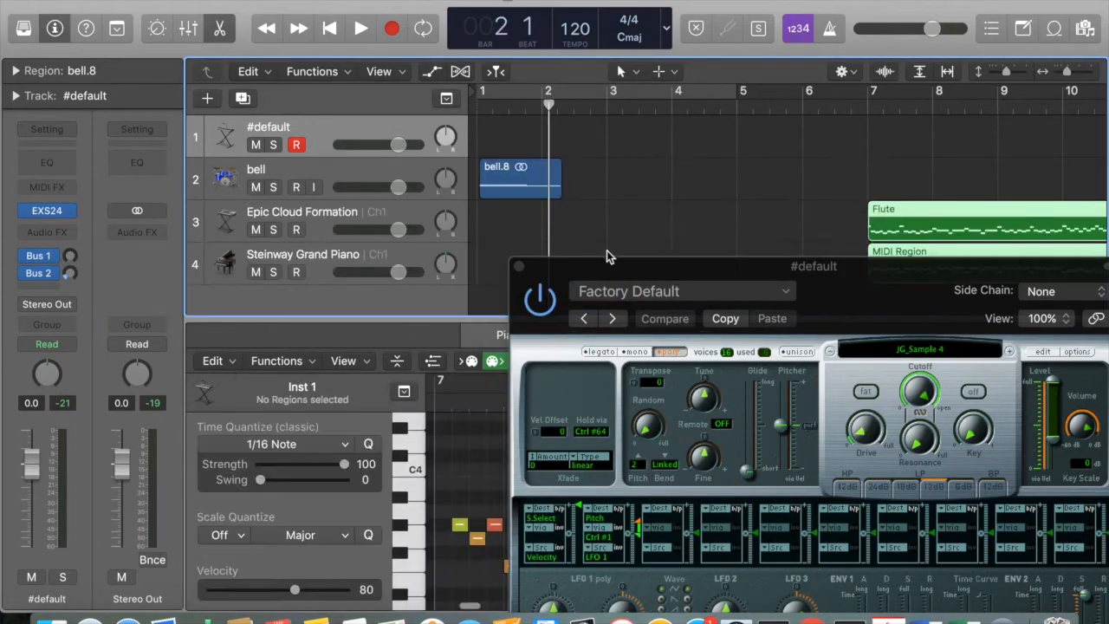
Step: Move both imported MIDI regions to start at bar 1 and close the EXS24 window
left_click_drag(888, 226, 502, 219)
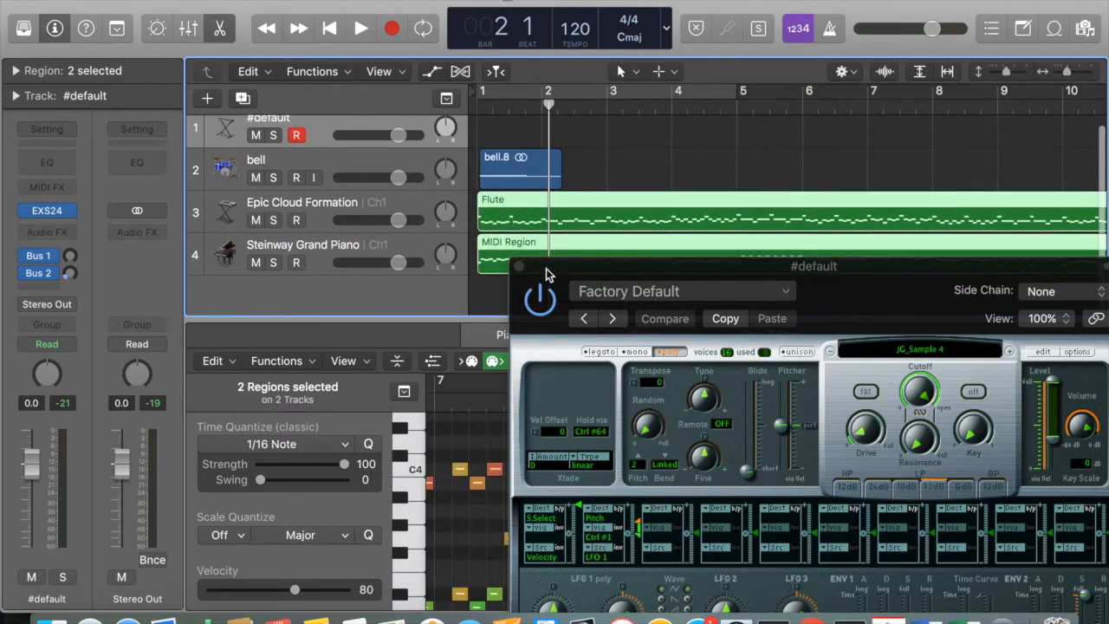
left_click(519, 266)
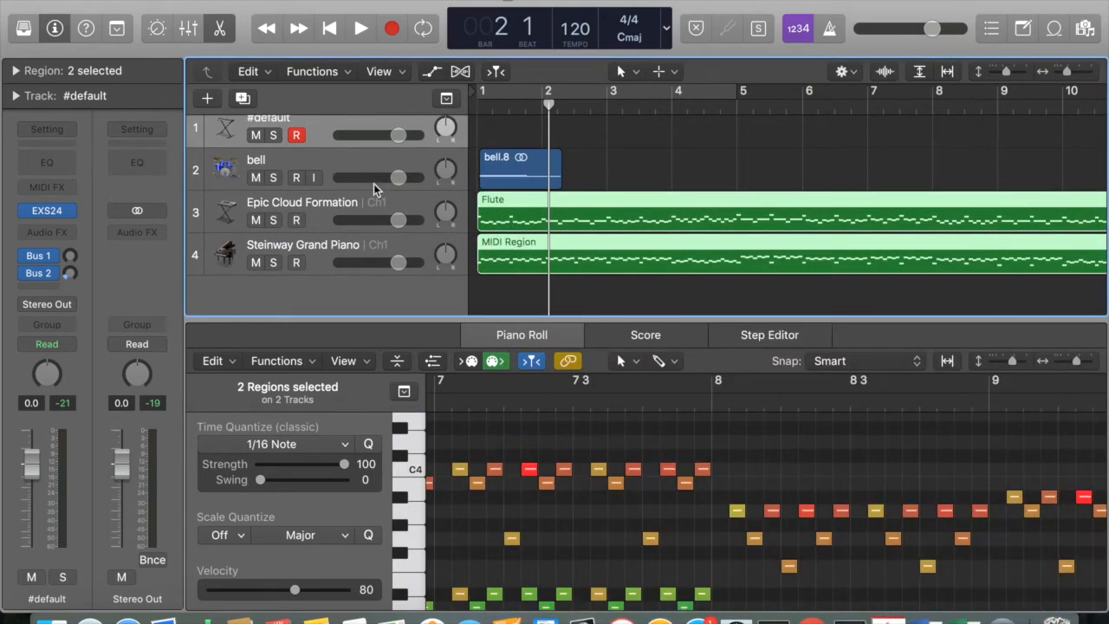
scroll(383, 197, "up", 1)
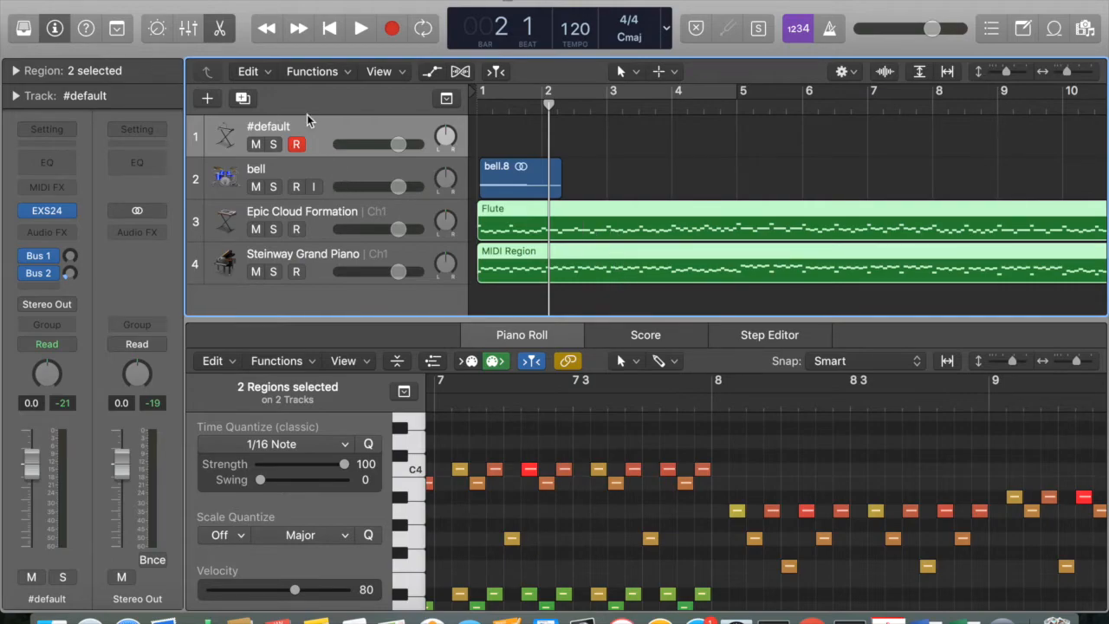
Step: Replace Alchemy on the Epic Cloud Formation track with EXS24 (Sampler) and load the JG_Sample 4 instrument
left_click(312, 218)
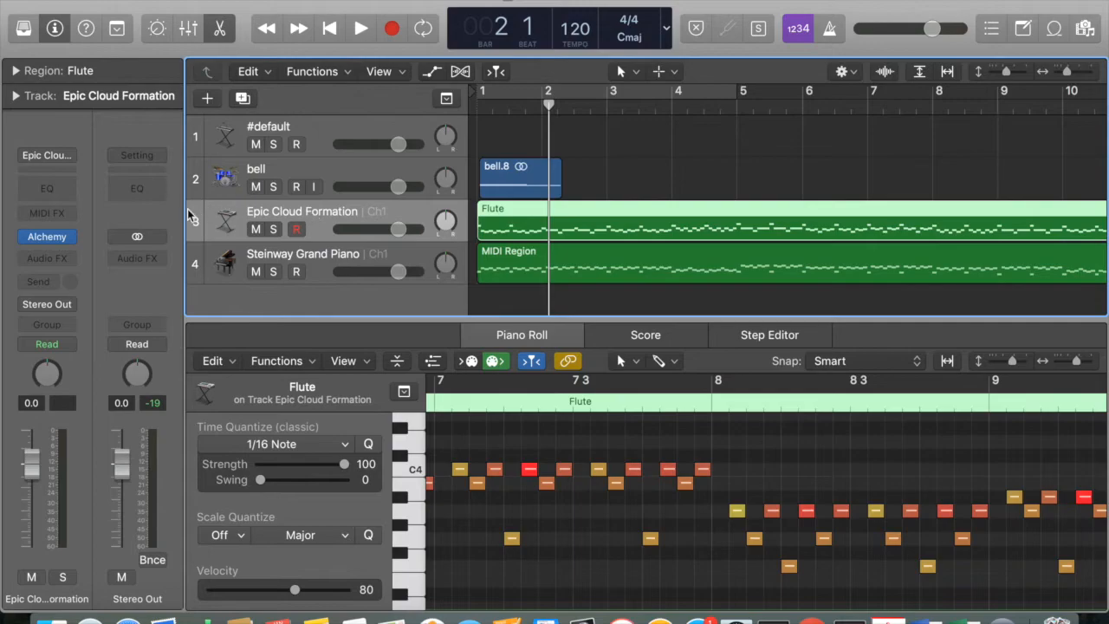
mouse_move(68, 242)
left_click(71, 240)
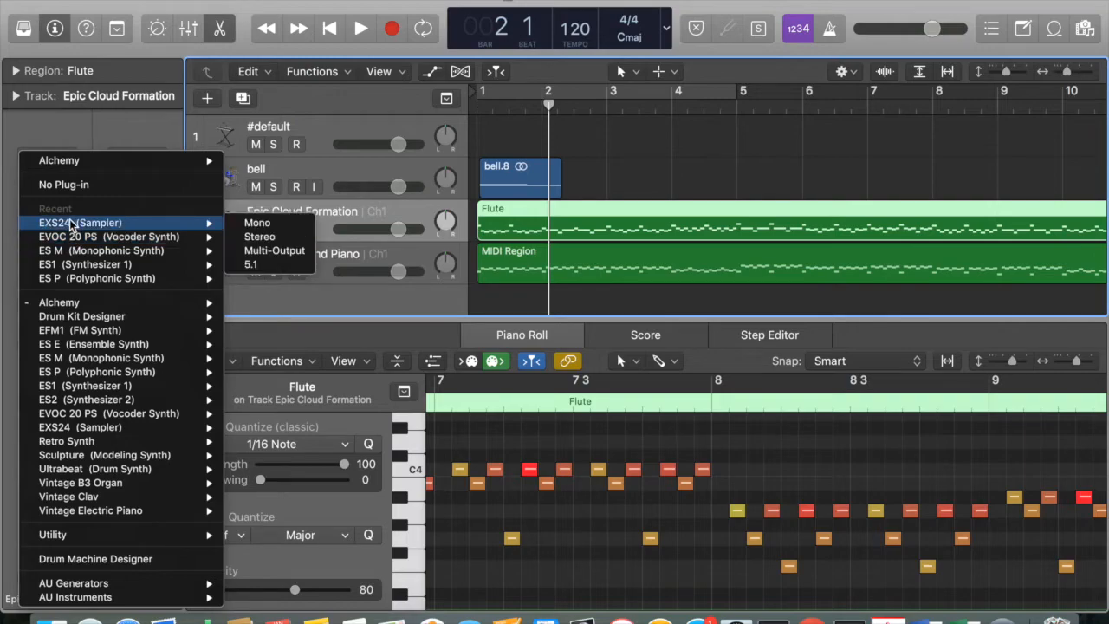
left_click(74, 224)
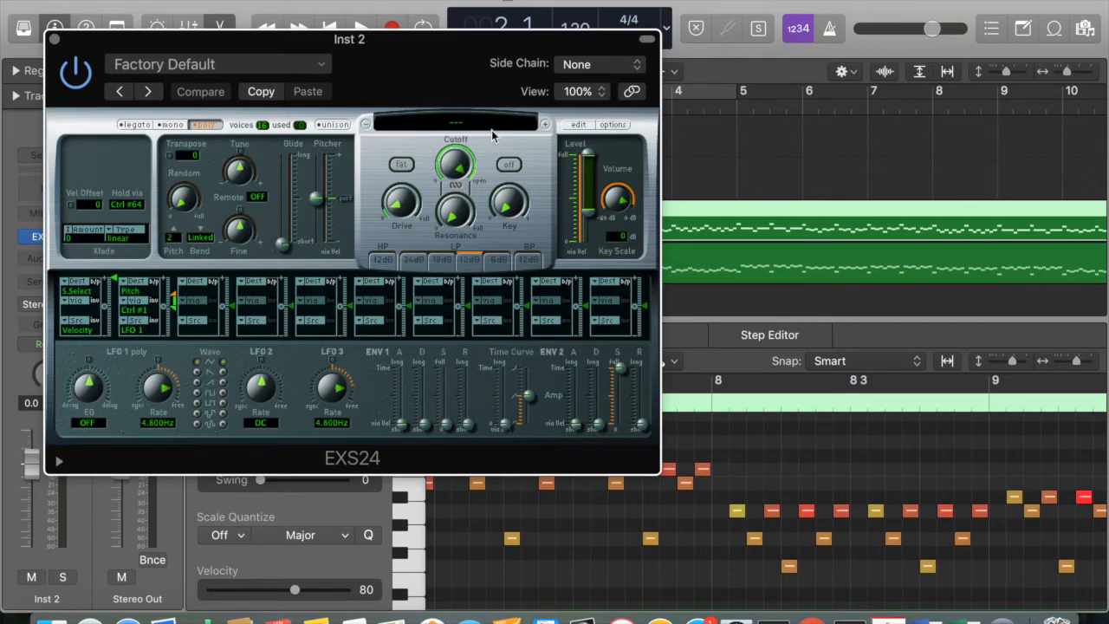
left_click(450, 124)
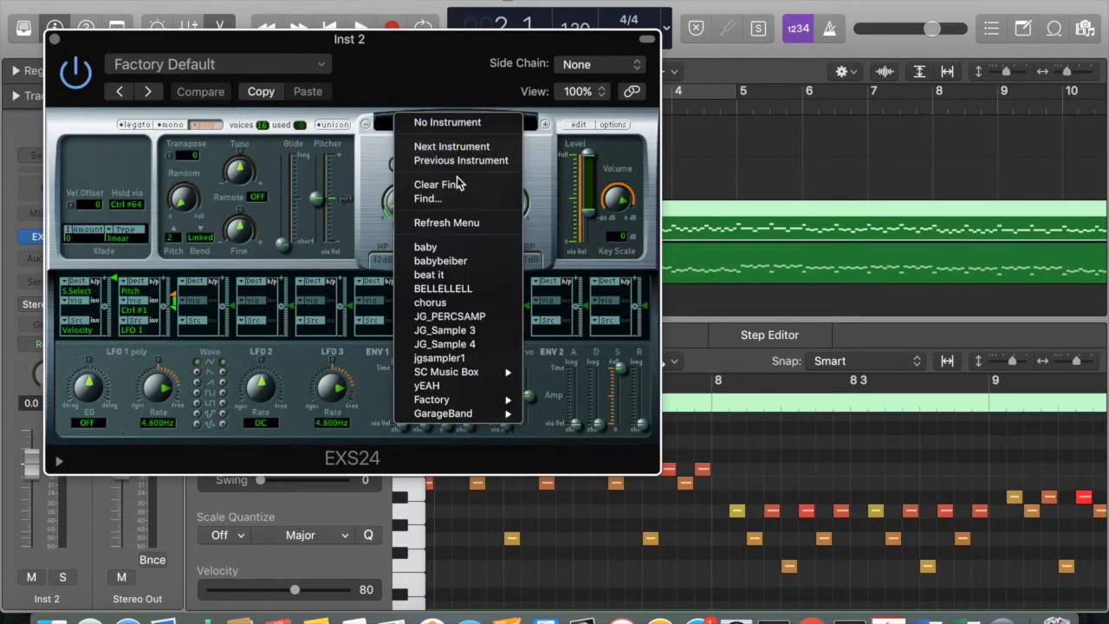
left_click(437, 345)
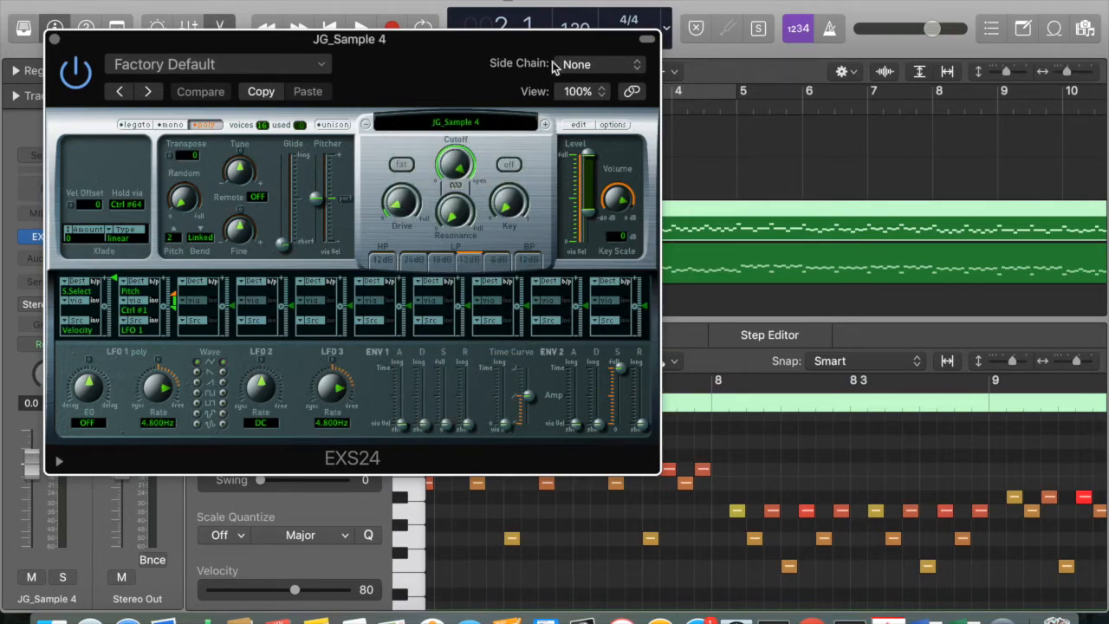
Step: Solo the JG_Sample 4 track, play the Flute region with the bell sound, and return the playhead to bar 1
left_click_drag(477, 43, 667, 453)
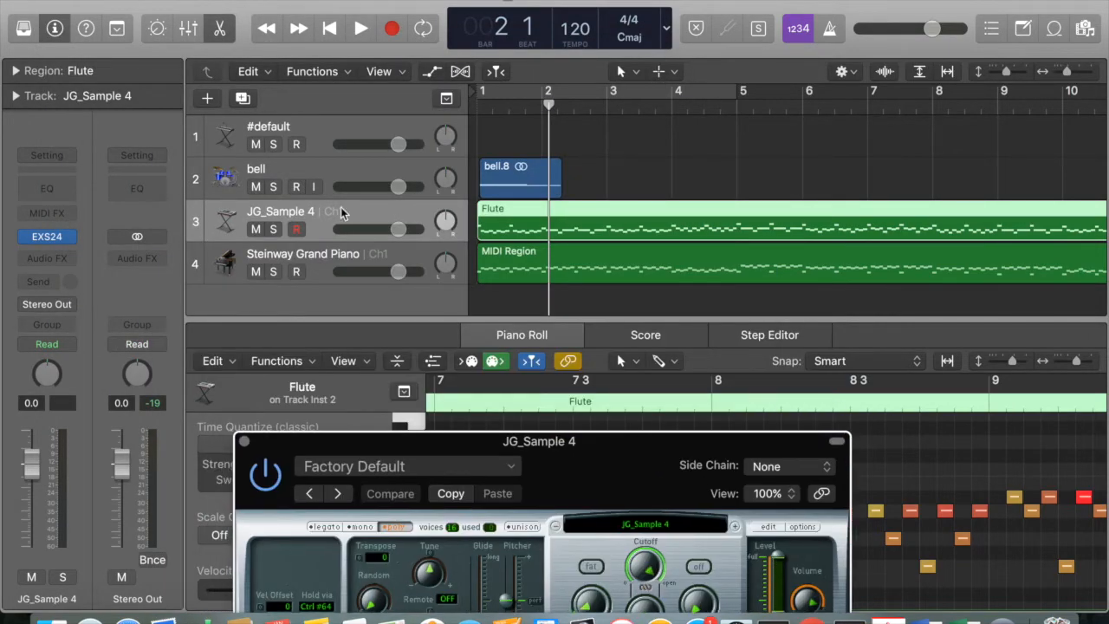
left_click(271, 229)
key("space")
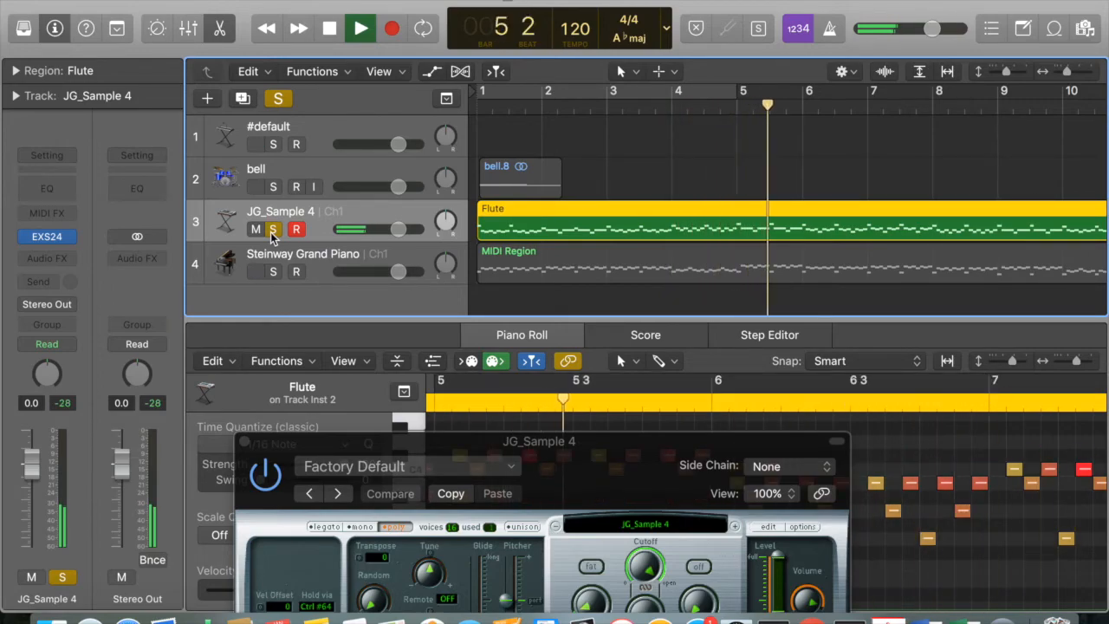
key("space")
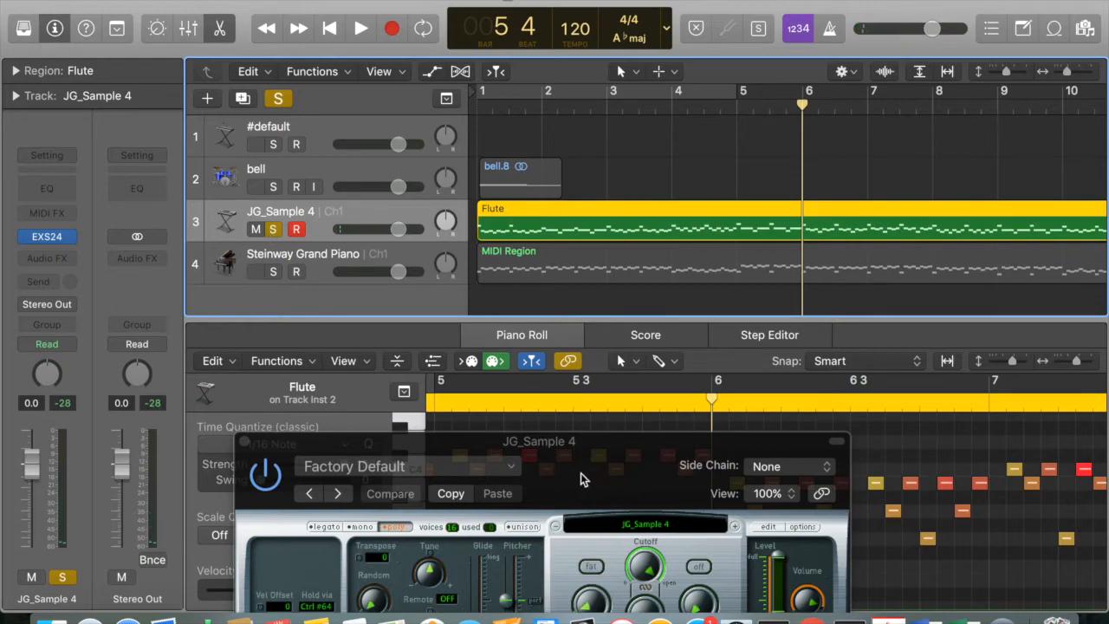
key("Return")
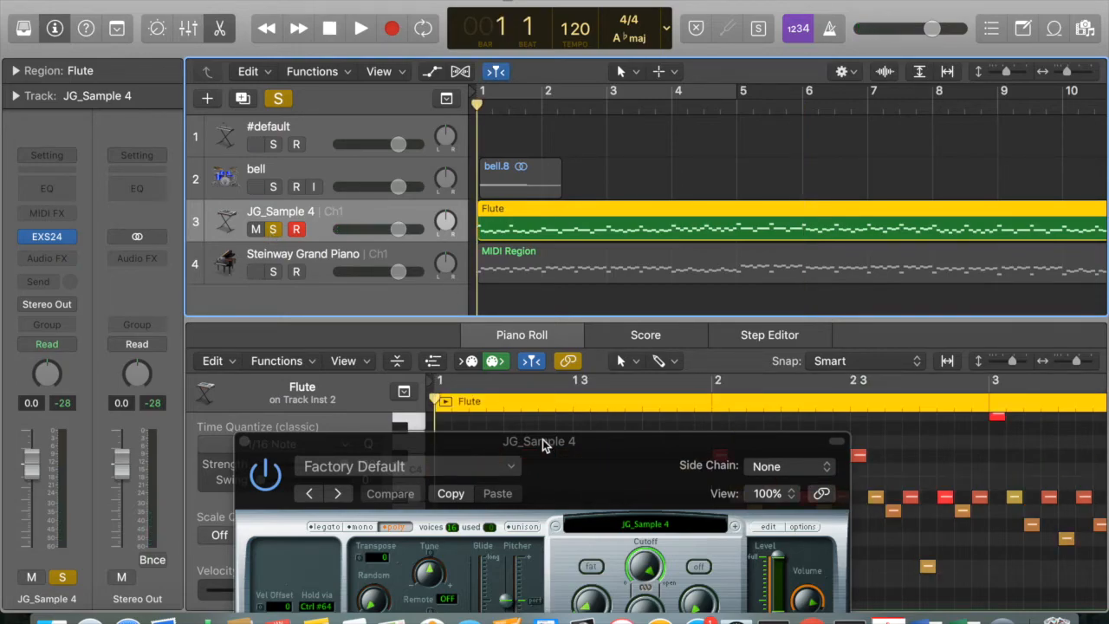
Step: Move the EXS24 window aside, play the soloed bell part from bar 1, and unsolo the track
left_click_drag(586, 457, 753, 319)
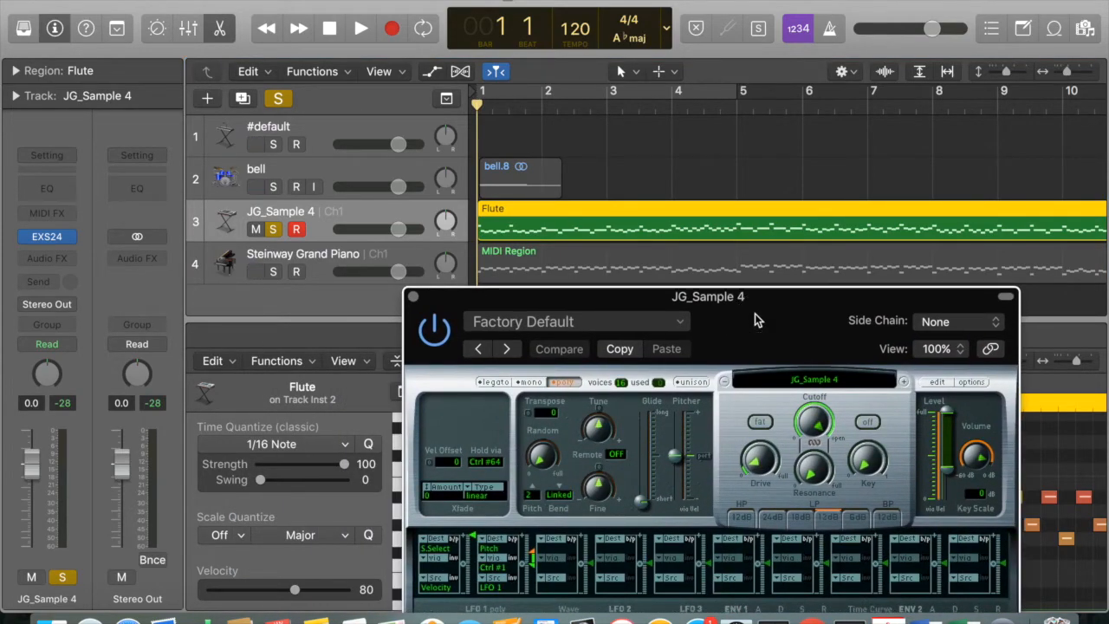
left_click_drag(434, 307, 540, 301)
key("space")
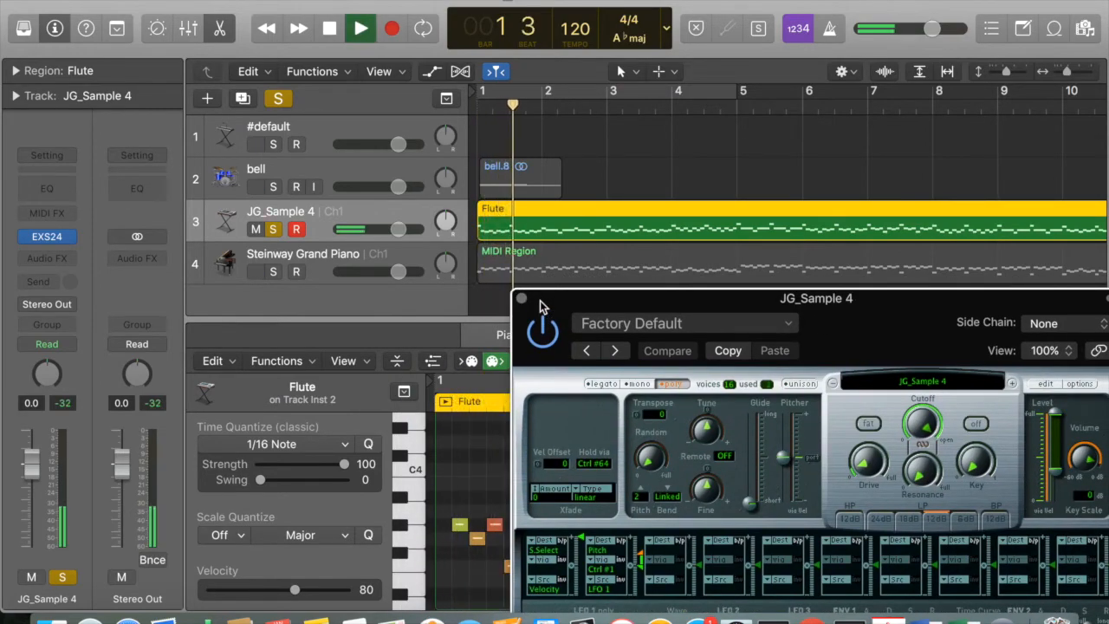
key("space")
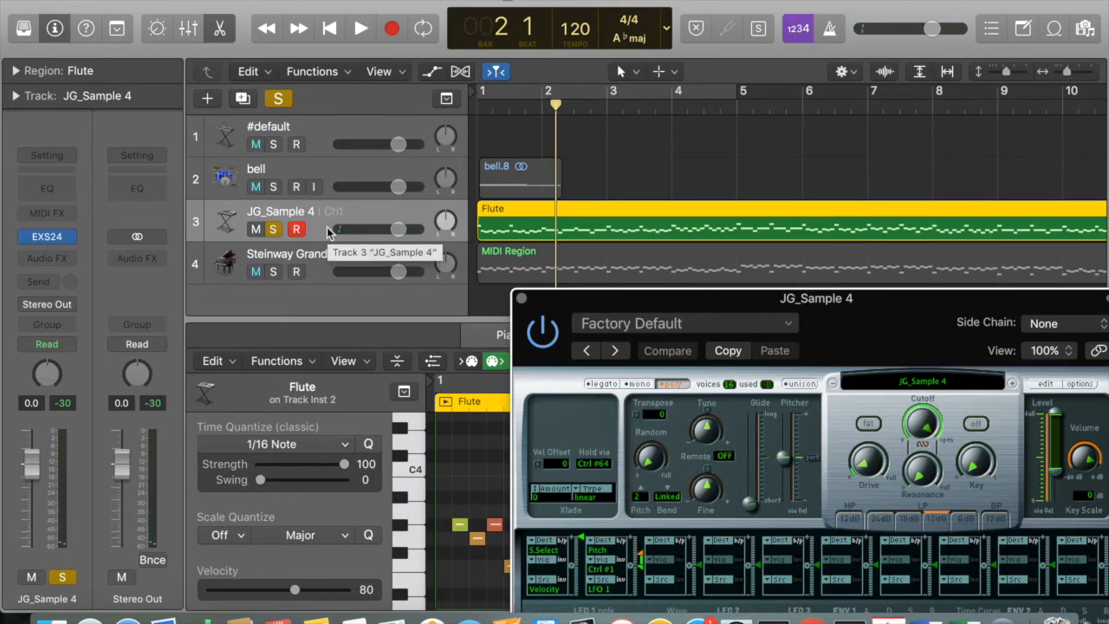
left_click(274, 229)
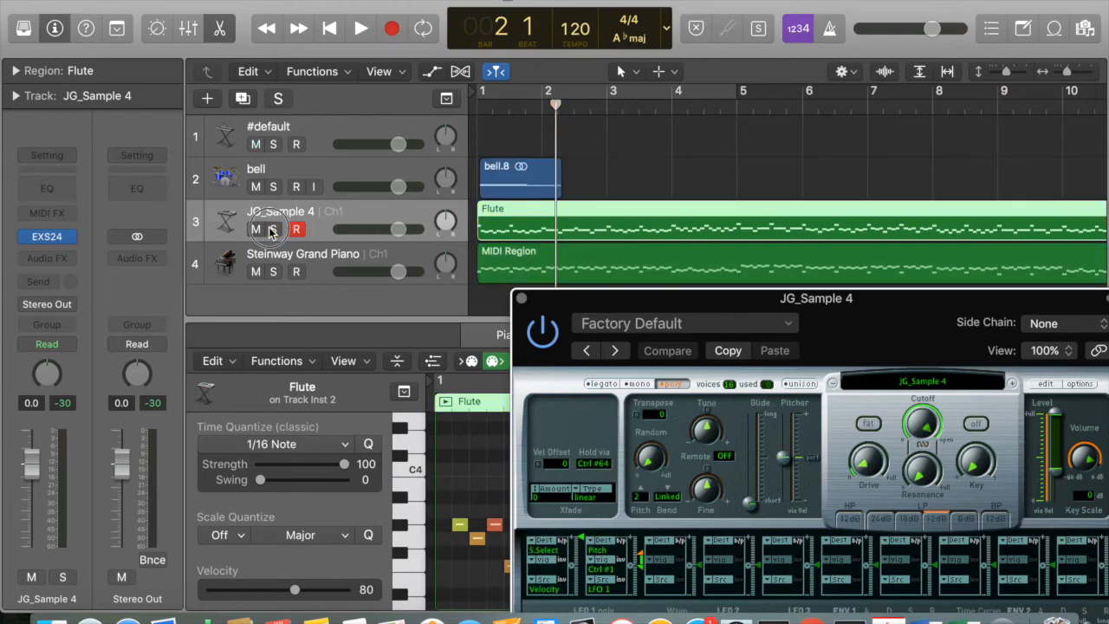
Step: Move the Flute region onto the #default track at bar 1 and play that track soloed
left_click(320, 126)
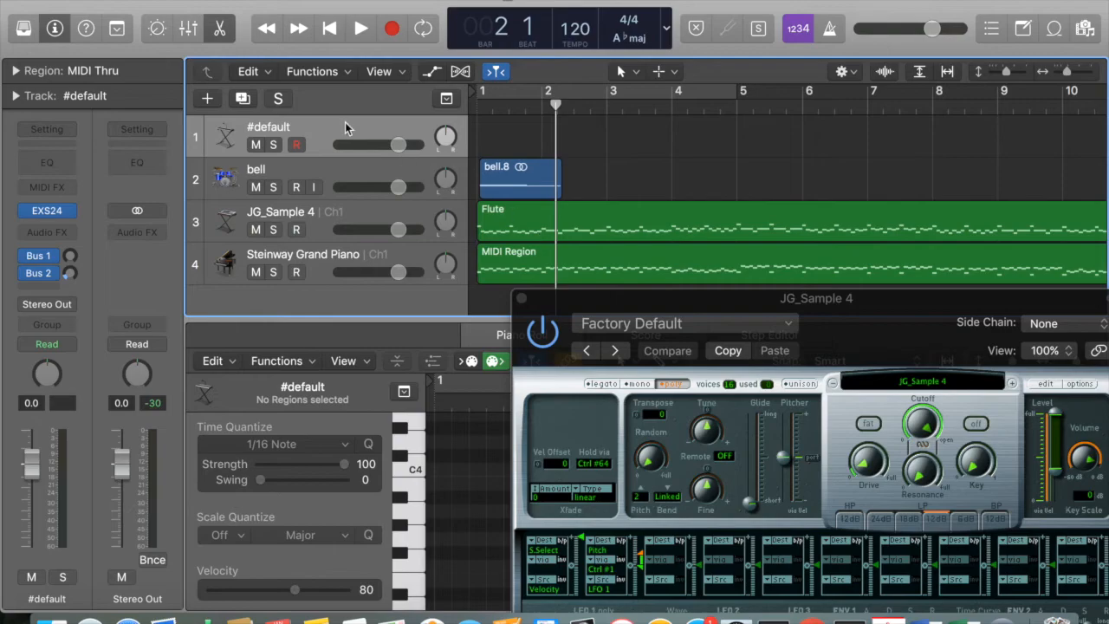
left_click_drag(544, 233, 532, 152)
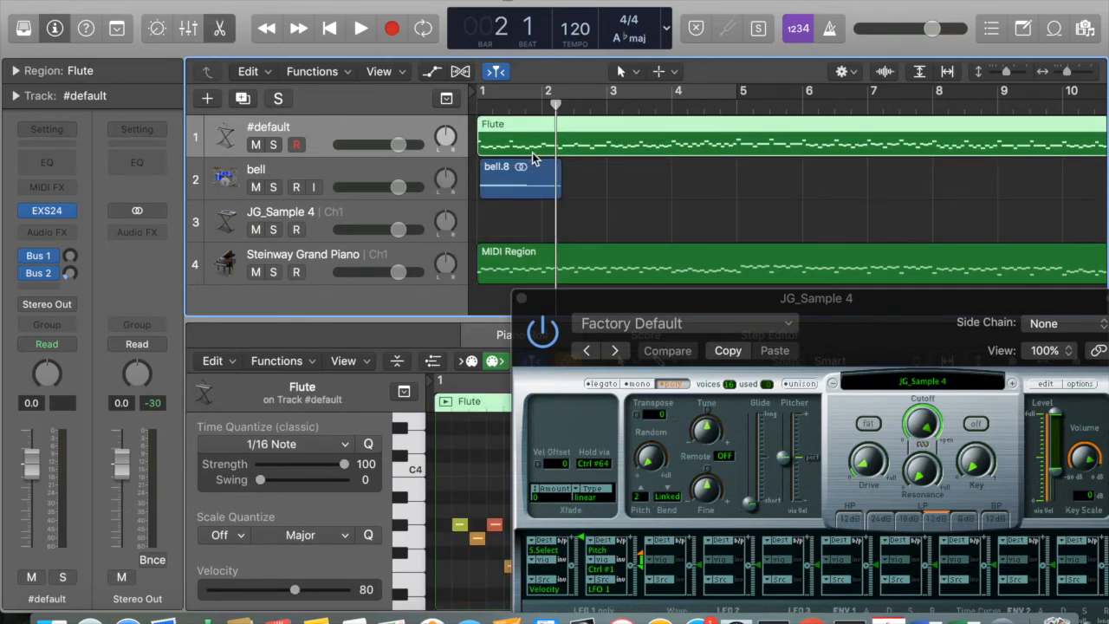
key("space")
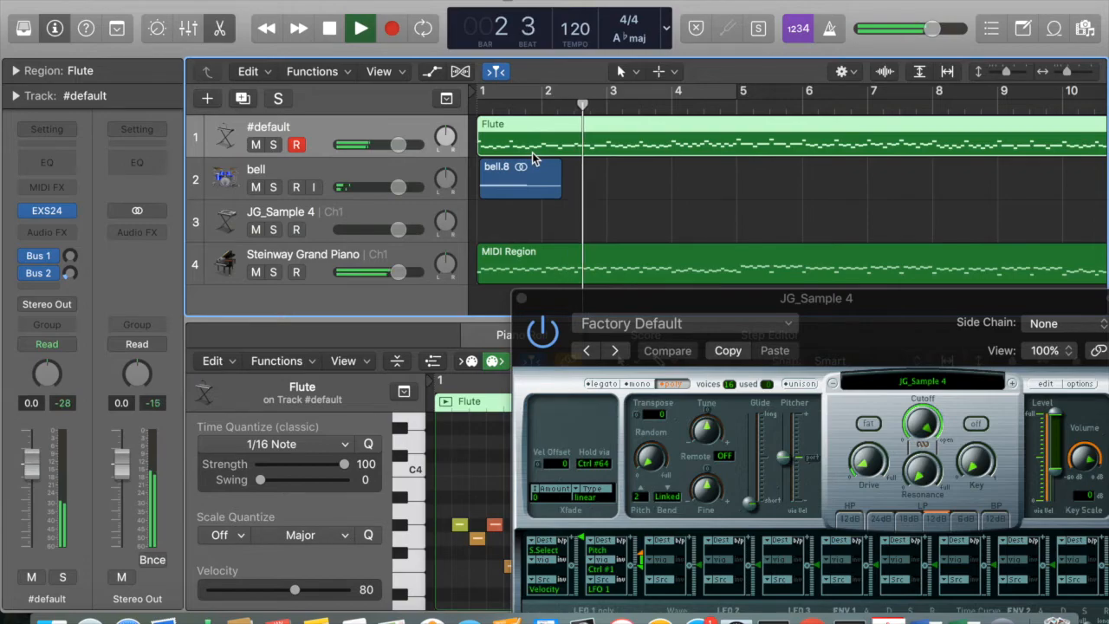
left_click(274, 145)
key("space")
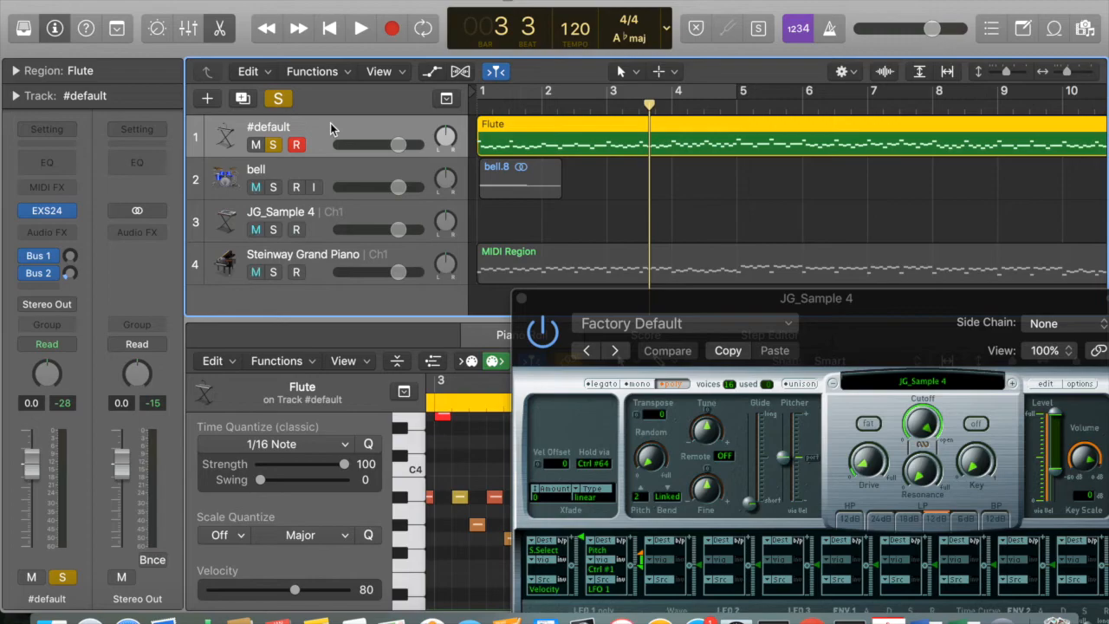
Step: Duplicate the #default track with its settings and move the Steinway Grand Piano track's MIDI Region onto the duplicate at bar 1
key("super+d")
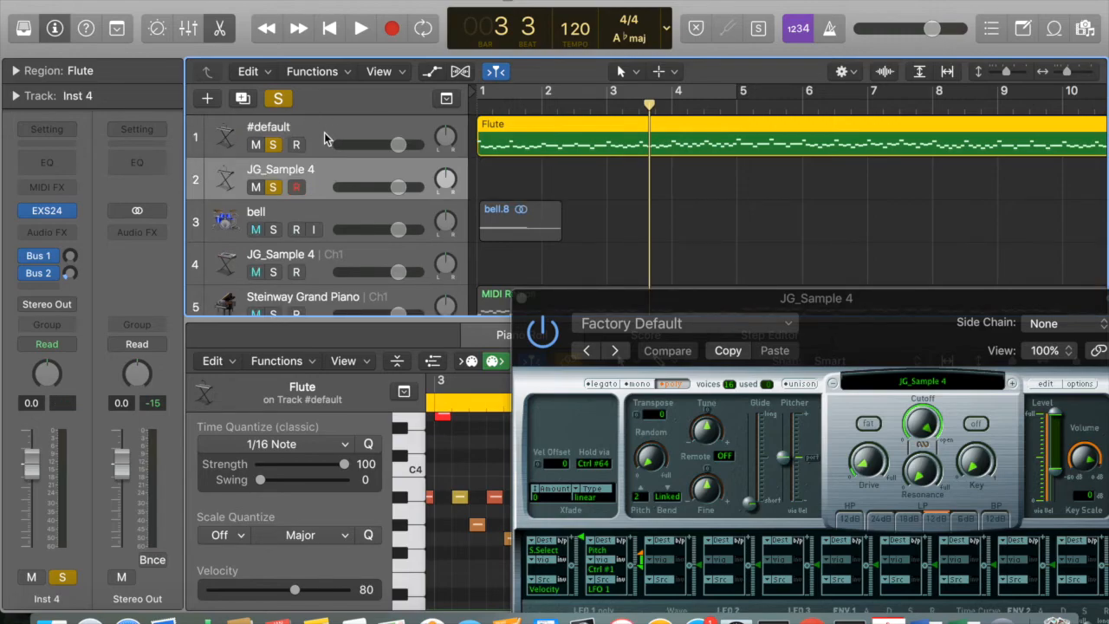
left_click(321, 128)
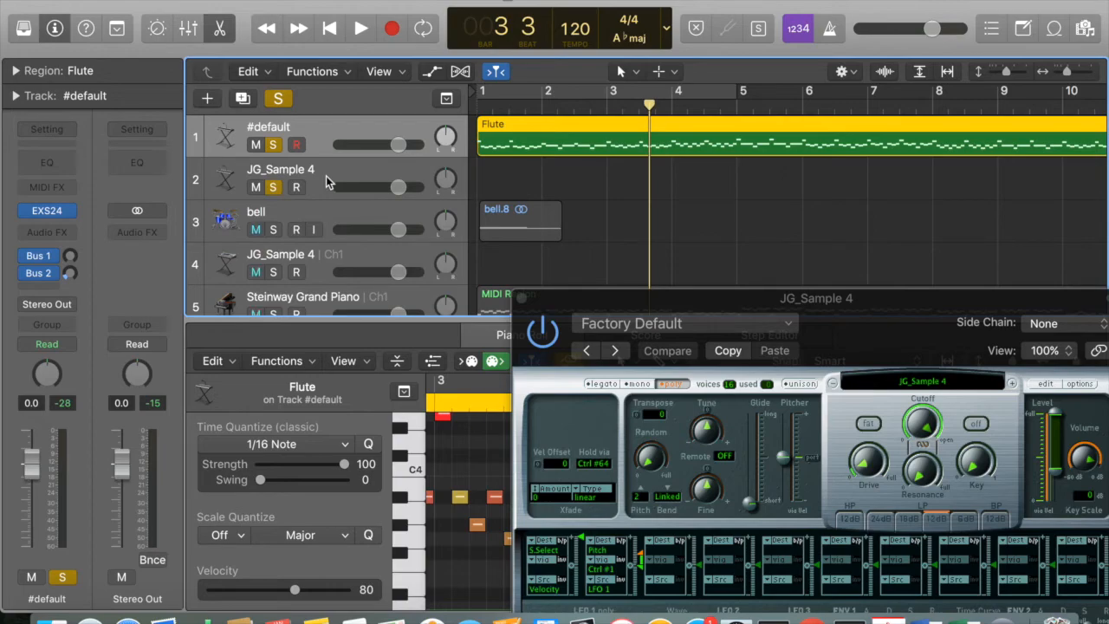
scroll(446, 178, "down", 3)
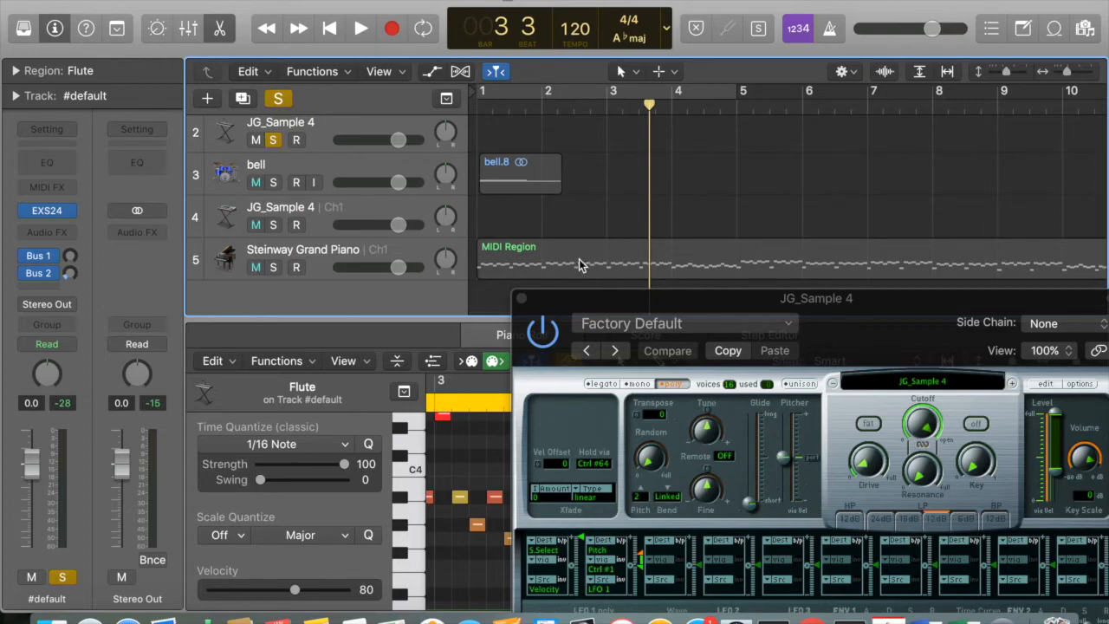
left_click_drag(580, 264, 571, 146)
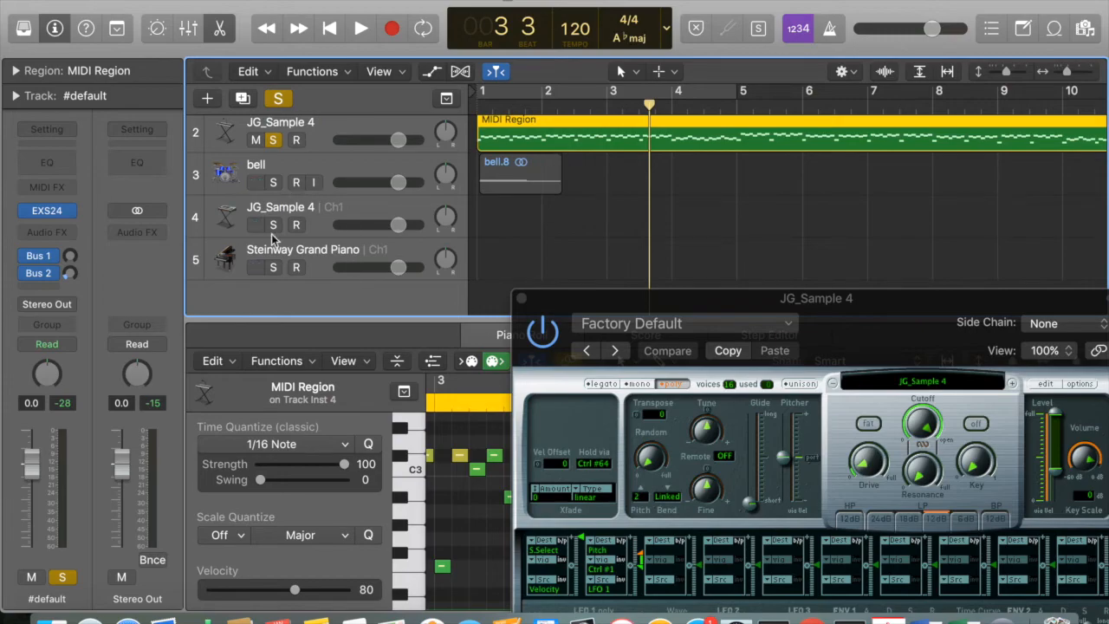
scroll(370, 238, "up", 1)
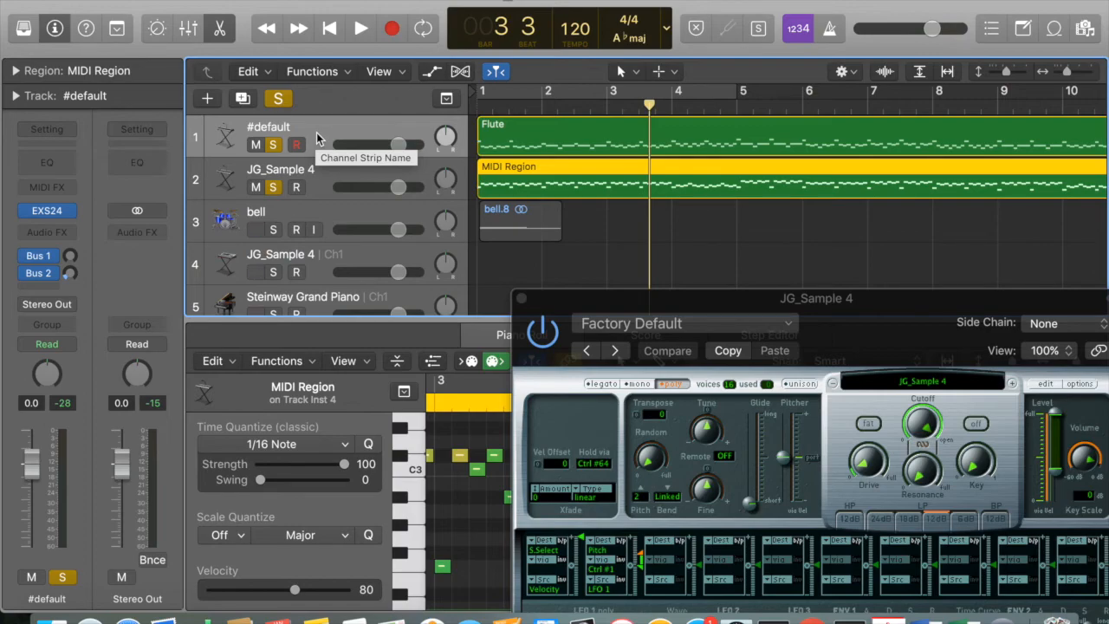
Step: Play the two soloed bell tracks together from bar 1 and move the EXS24 window clear of the track area
key("Return")
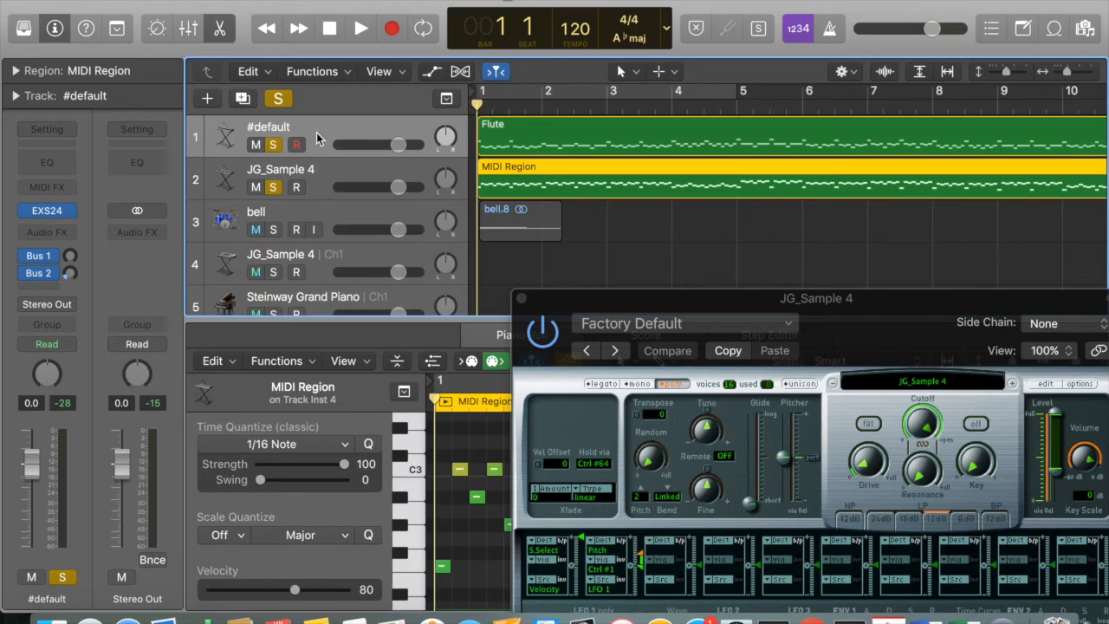
key("space")
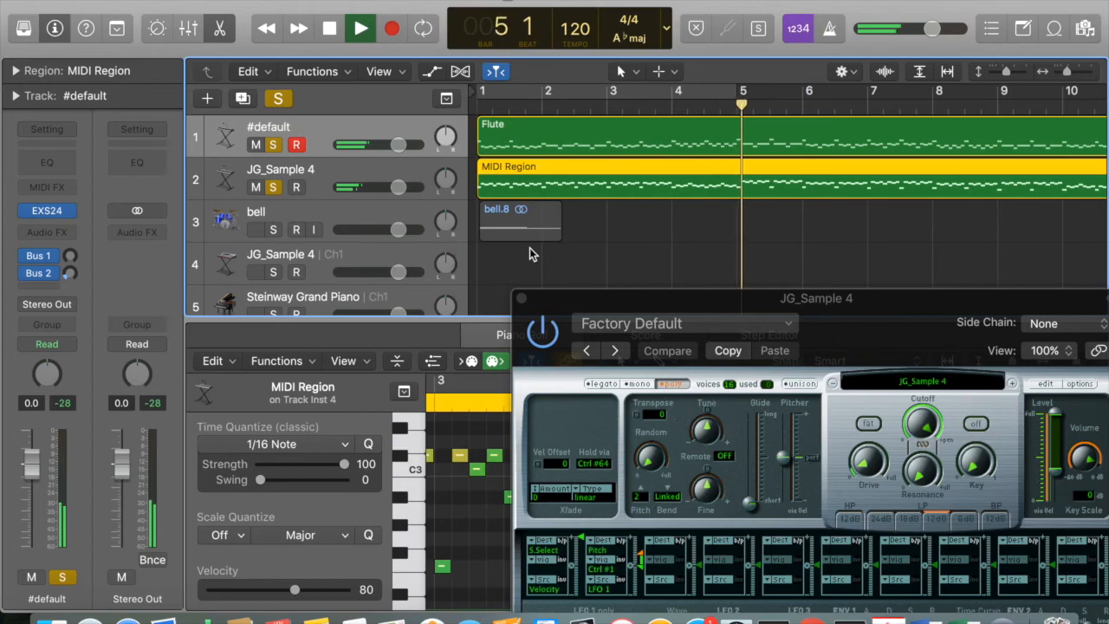
left_click_drag(733, 307, 546, 254)
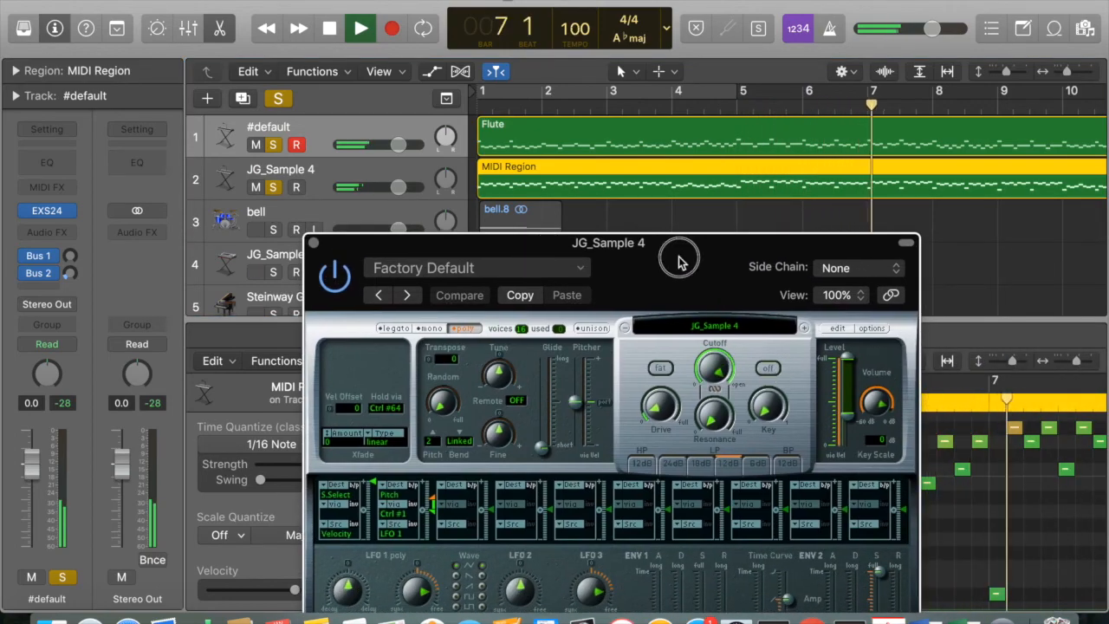
left_click_drag(679, 254, 741, 359)
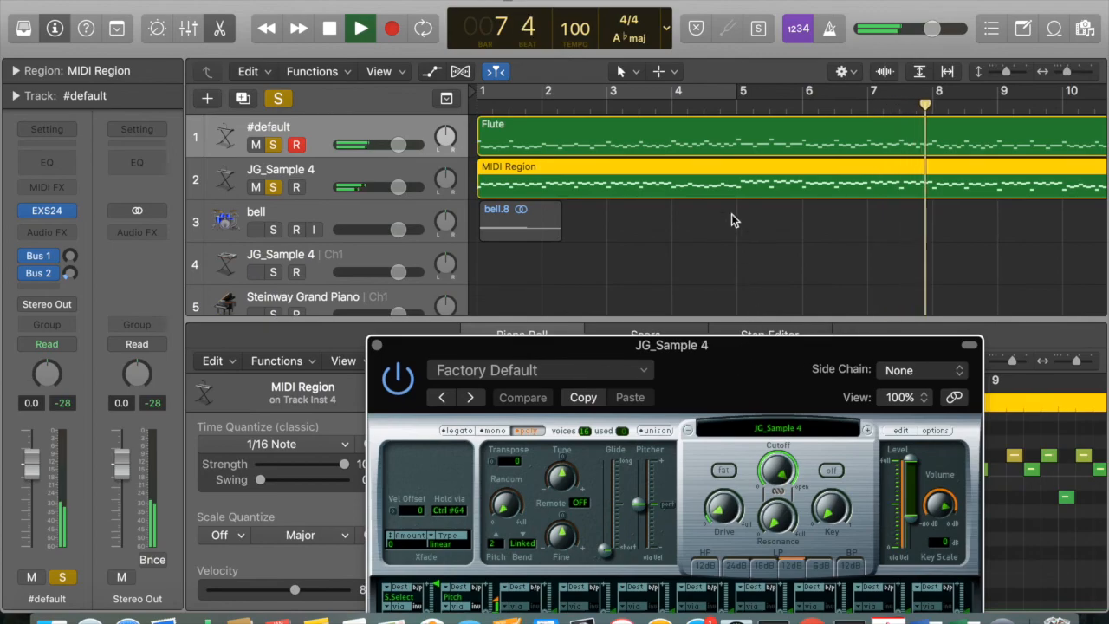